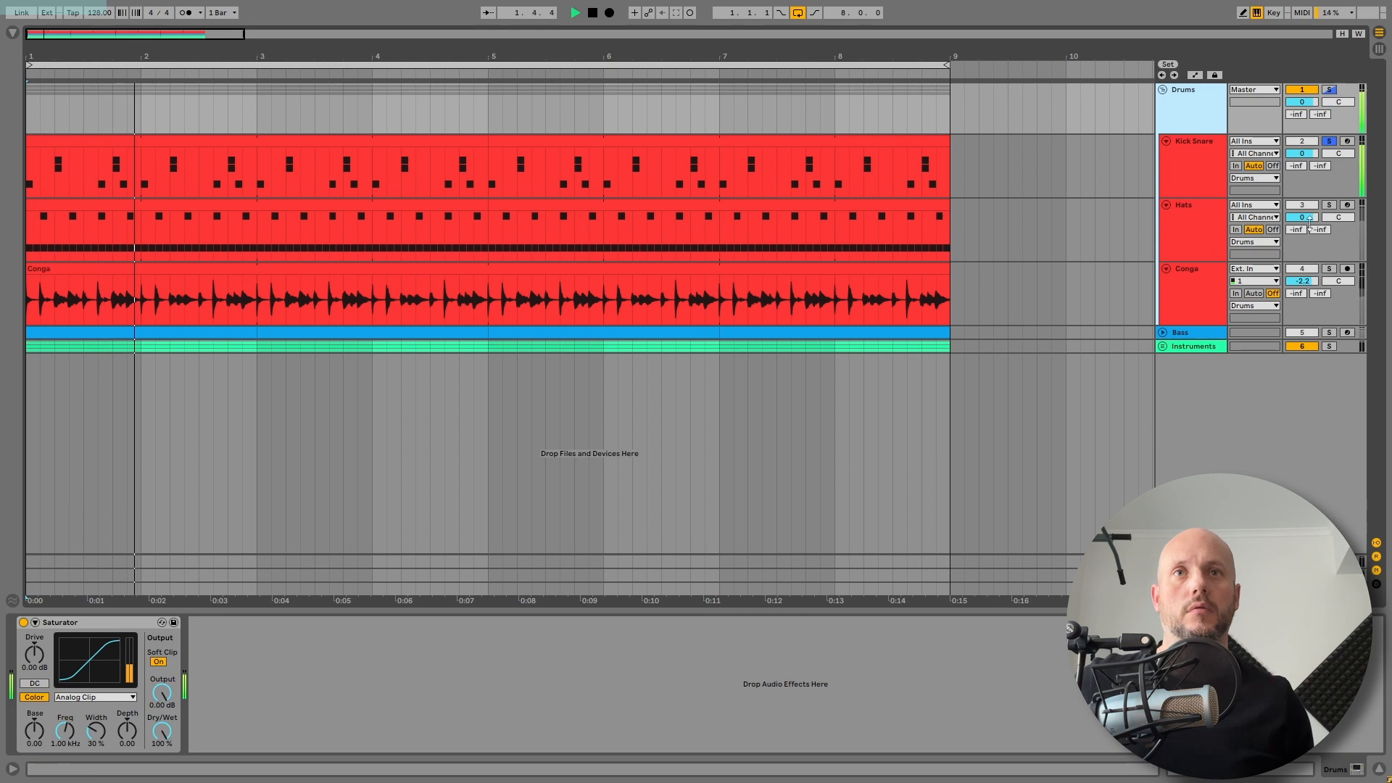
# - Solo the Conga track within the Drums group, show its effect chain and play it
pyautogui.click(1332, 89)
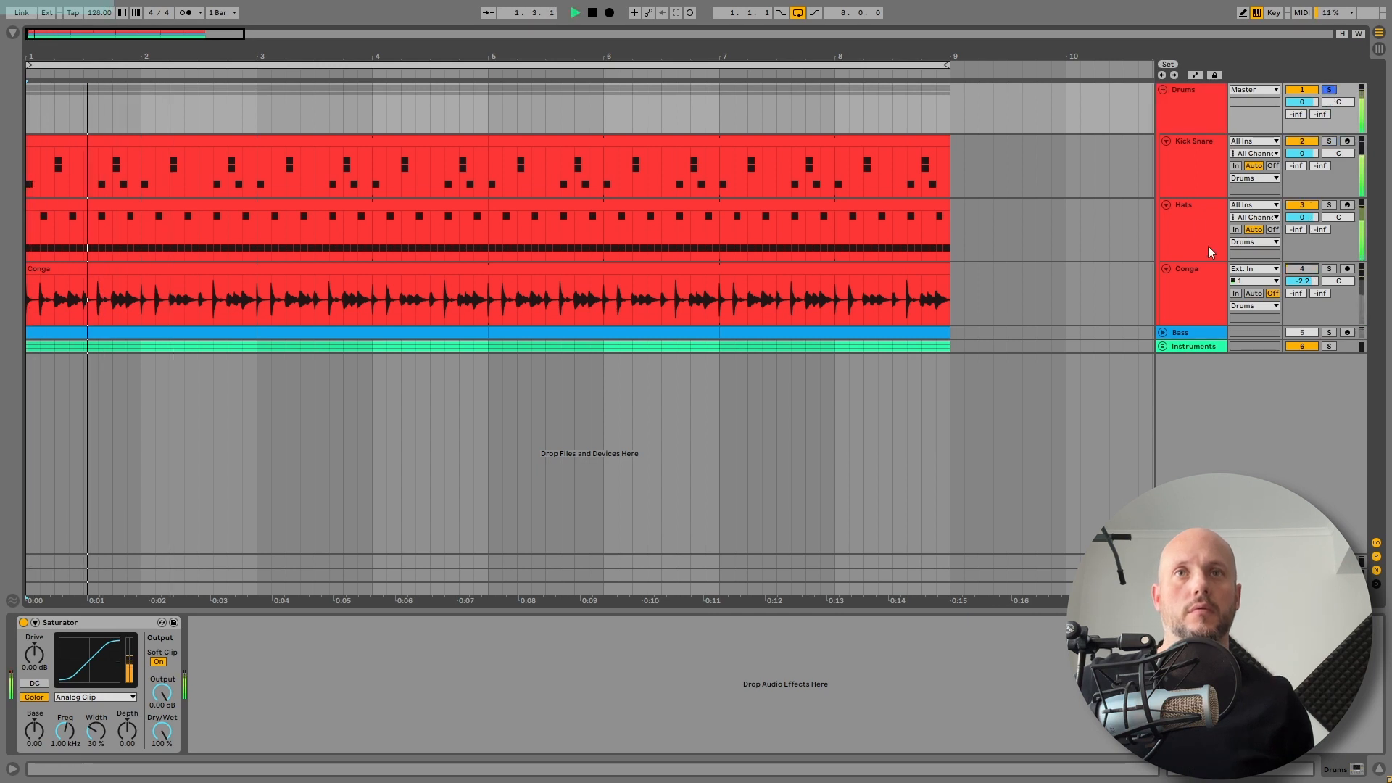
pyautogui.click(1193, 219)
pyautogui.click(1331, 269)
pyautogui.click(1190, 281)
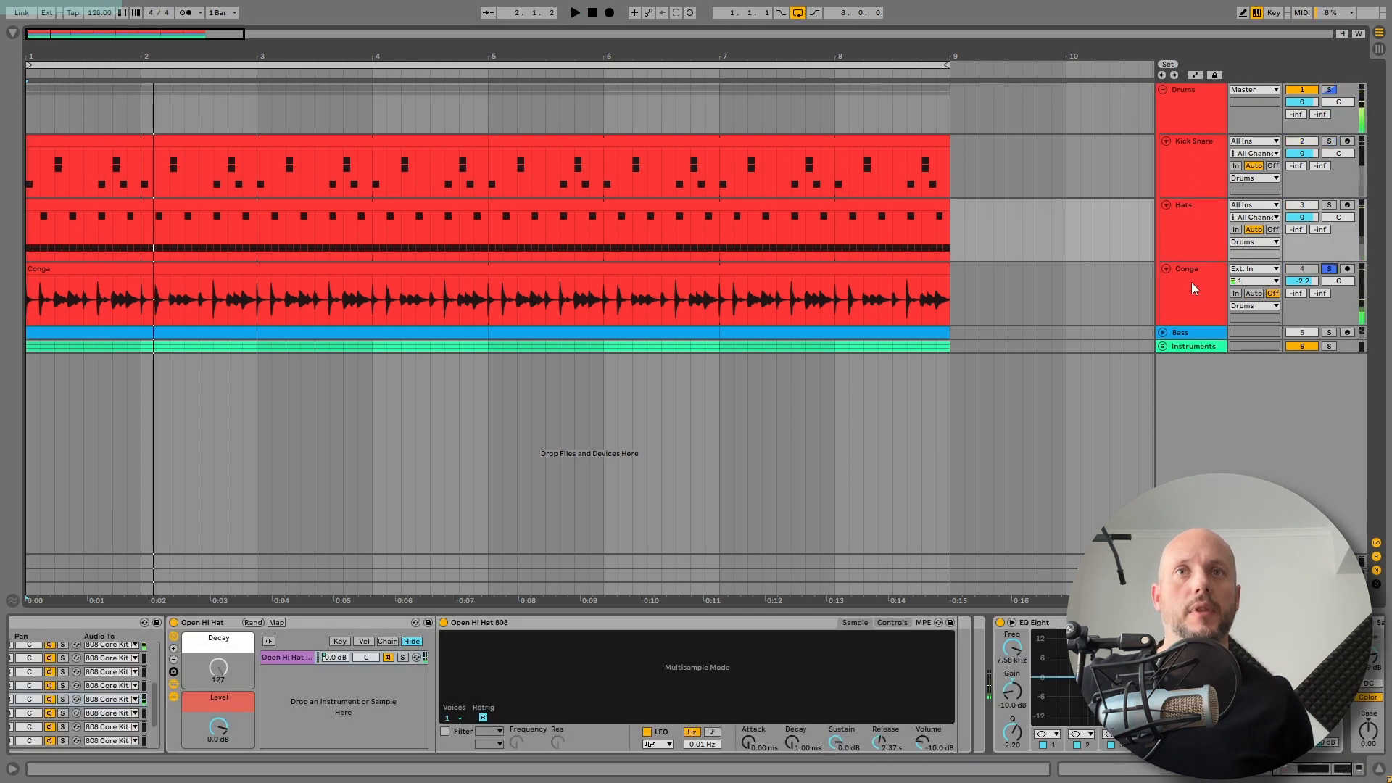
pyautogui.press('space')
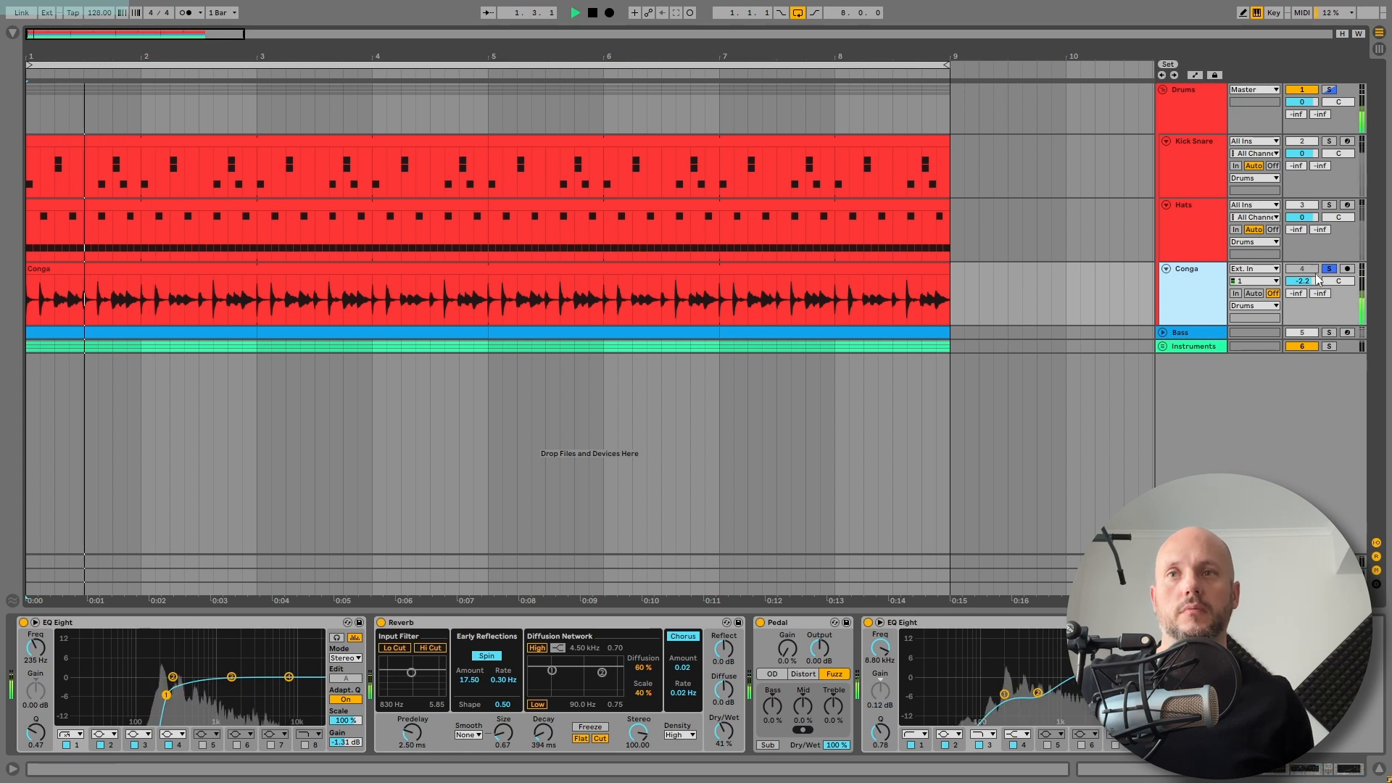
# - Deactivate all four Conga effects, from the first EQ Eight through Reverb and Pedal to the last EQ Eight, and audition the dry sound
pyautogui.click(263, 625)
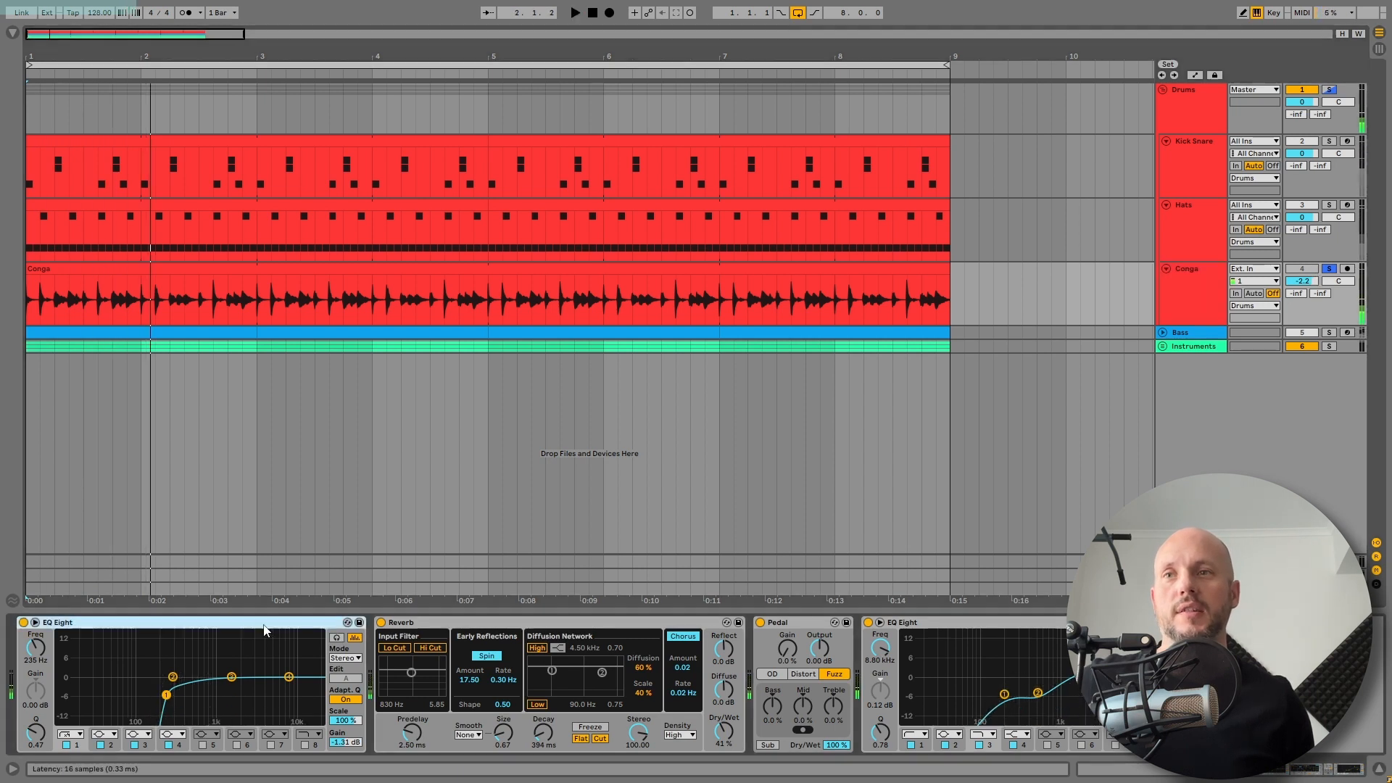
pyautogui.click(800, 622)
pyautogui.click(280, 634)
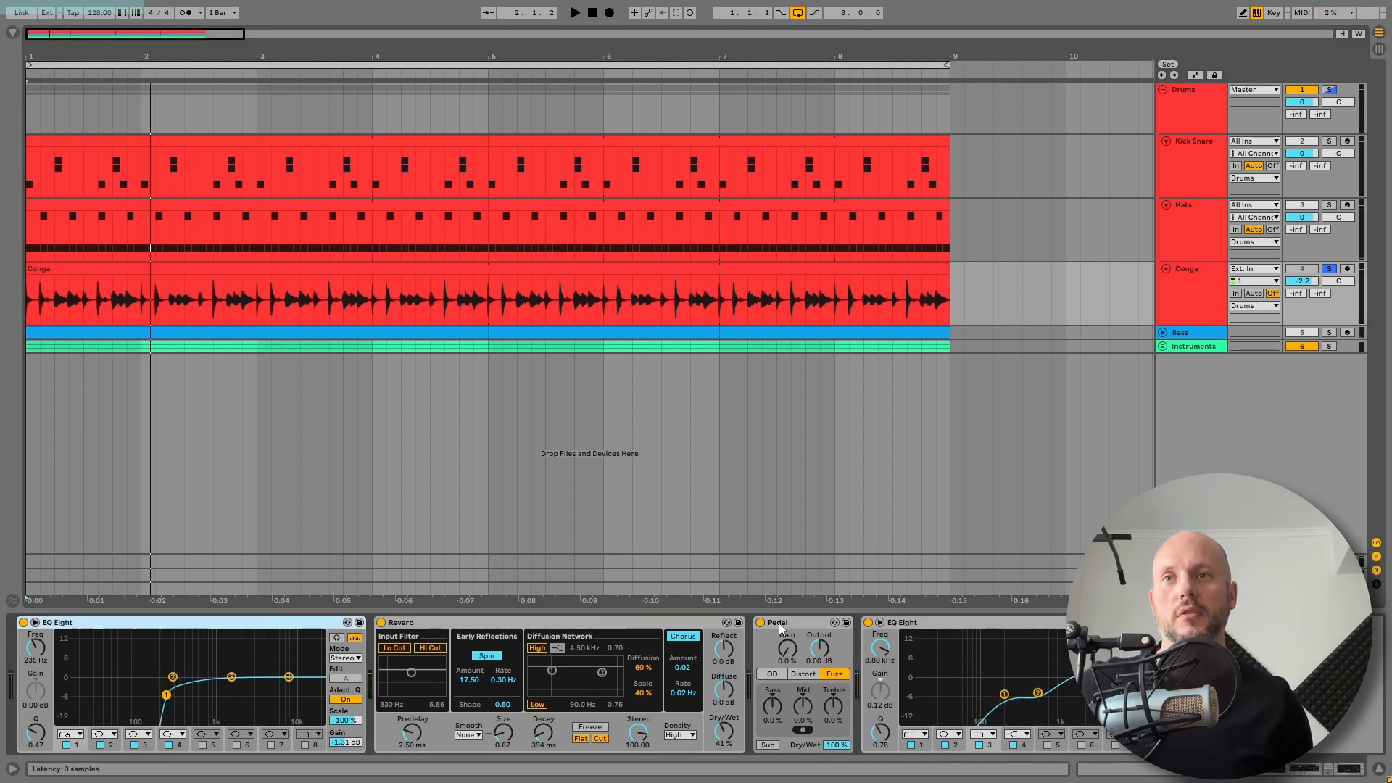
pyautogui.click(961, 625)
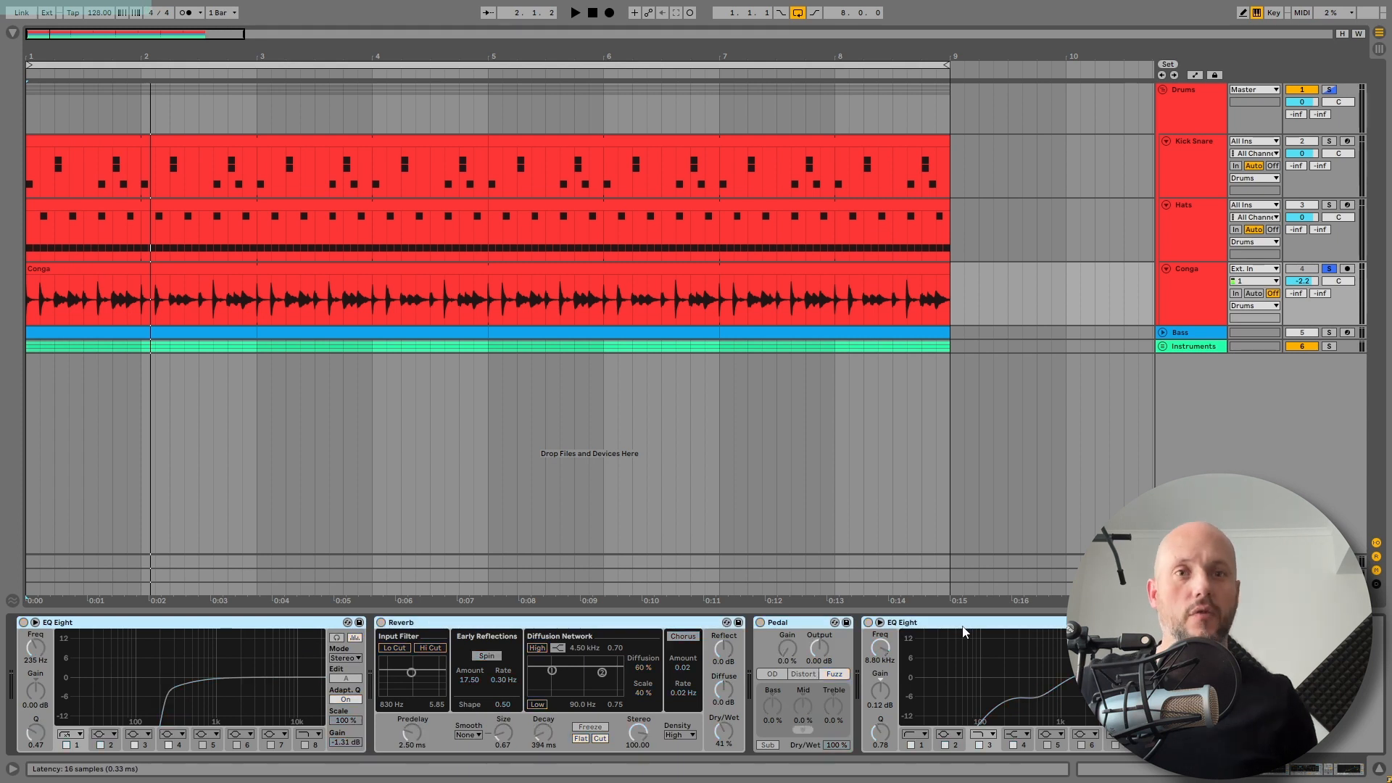
pyautogui.press('space')
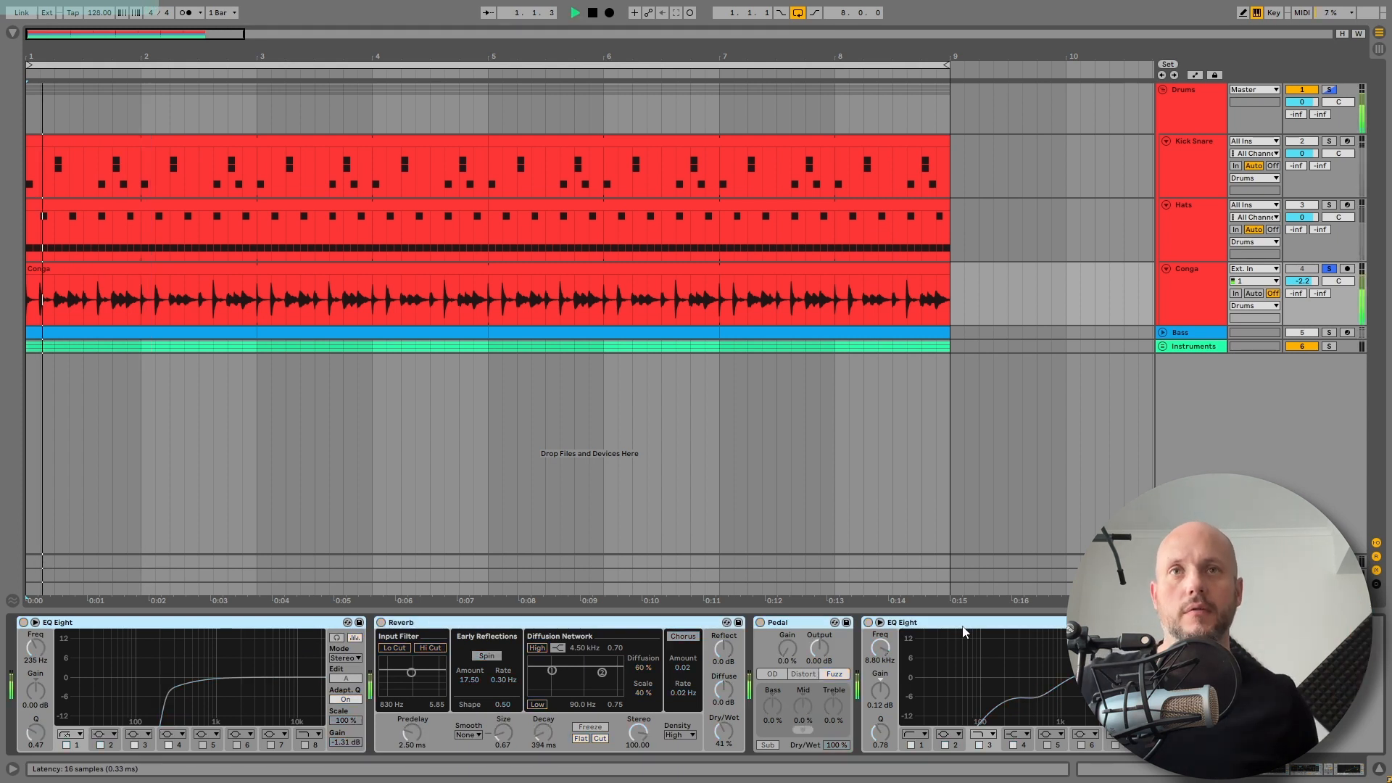
pyautogui.press('space')
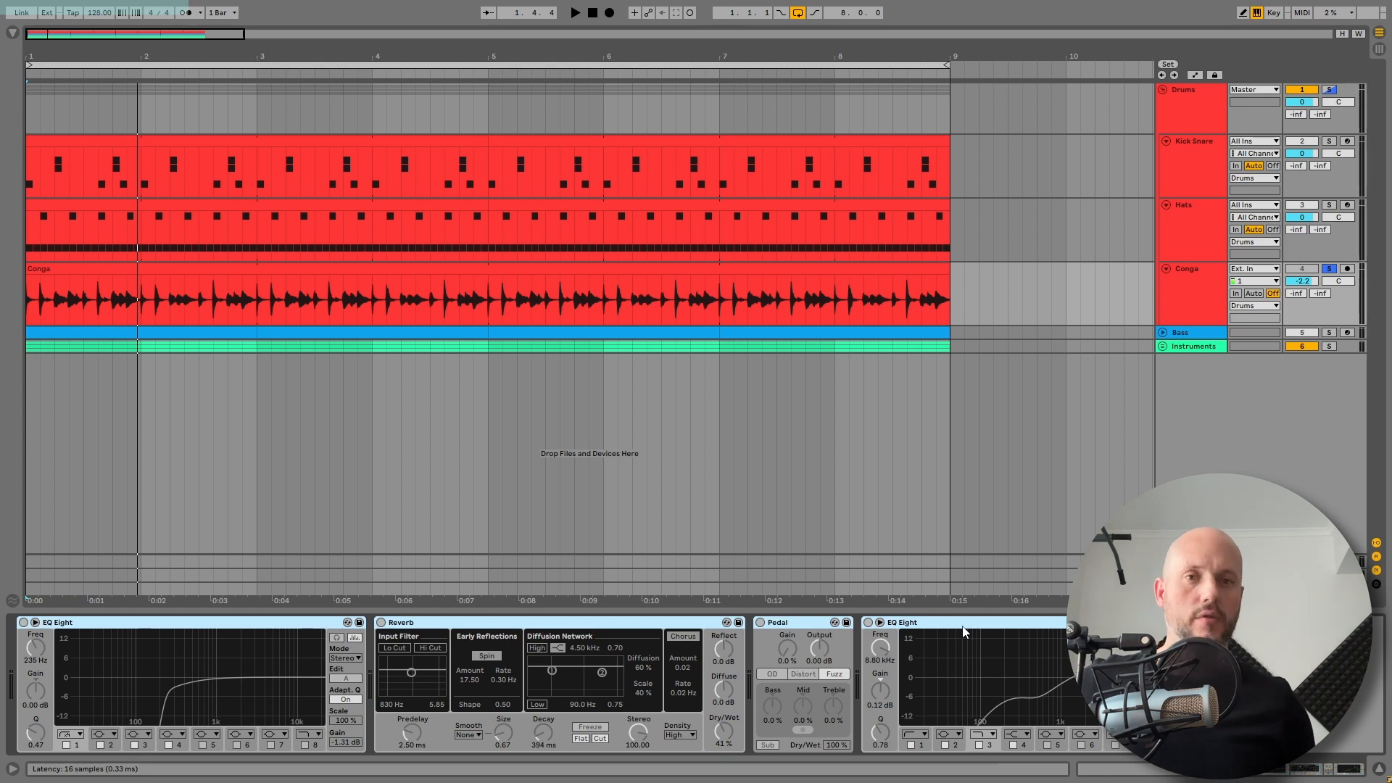
# - Reactivate the Conga effect chain and audition it with the Reverb switched off and back on
pyautogui.press('space')
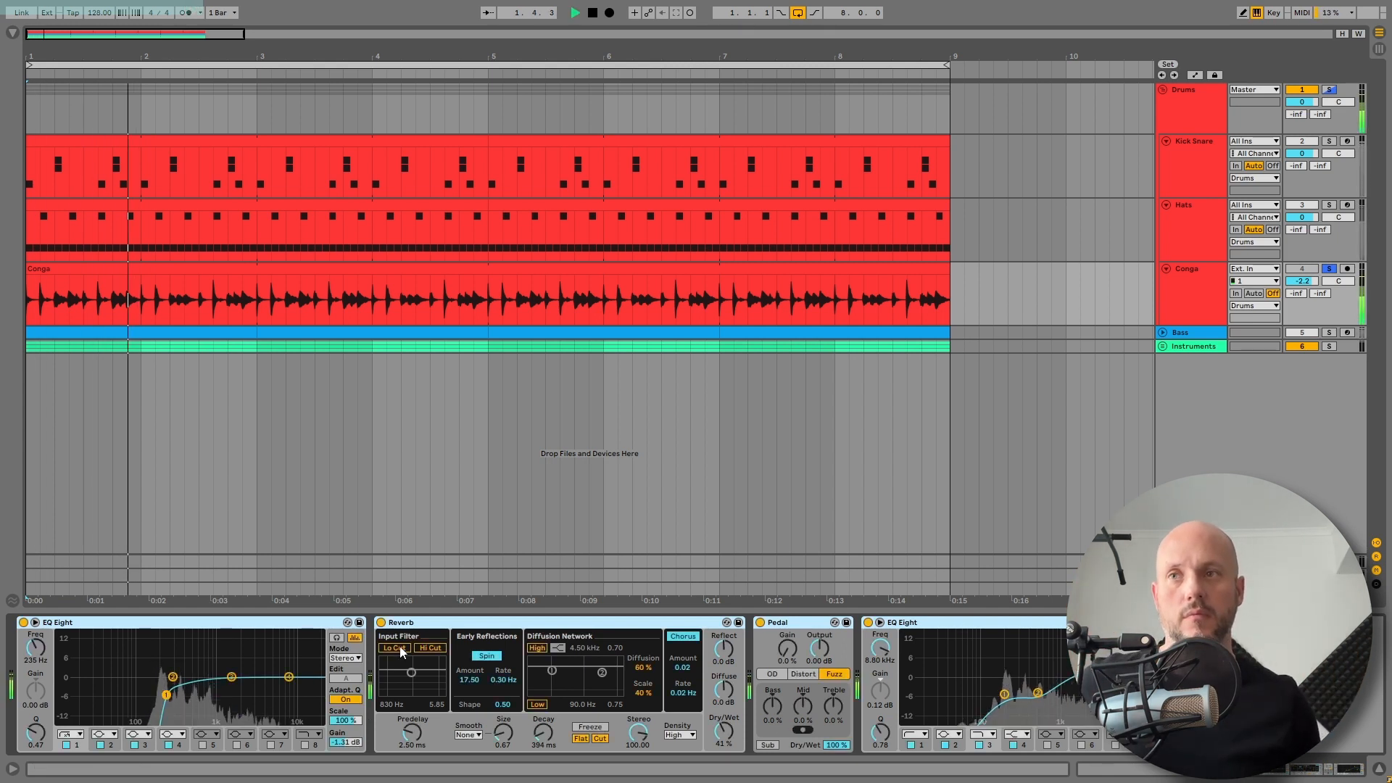
pyautogui.click(411, 626)
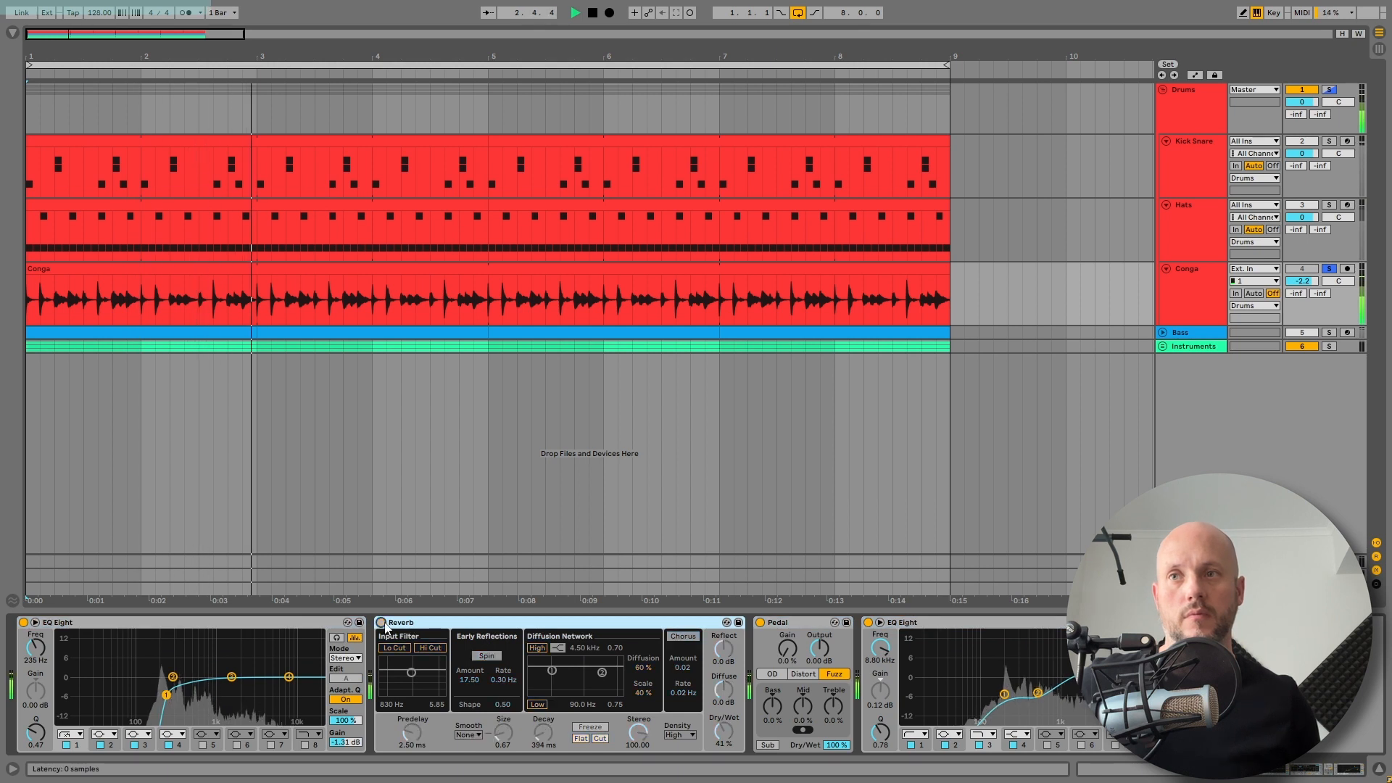
pyautogui.press('space')
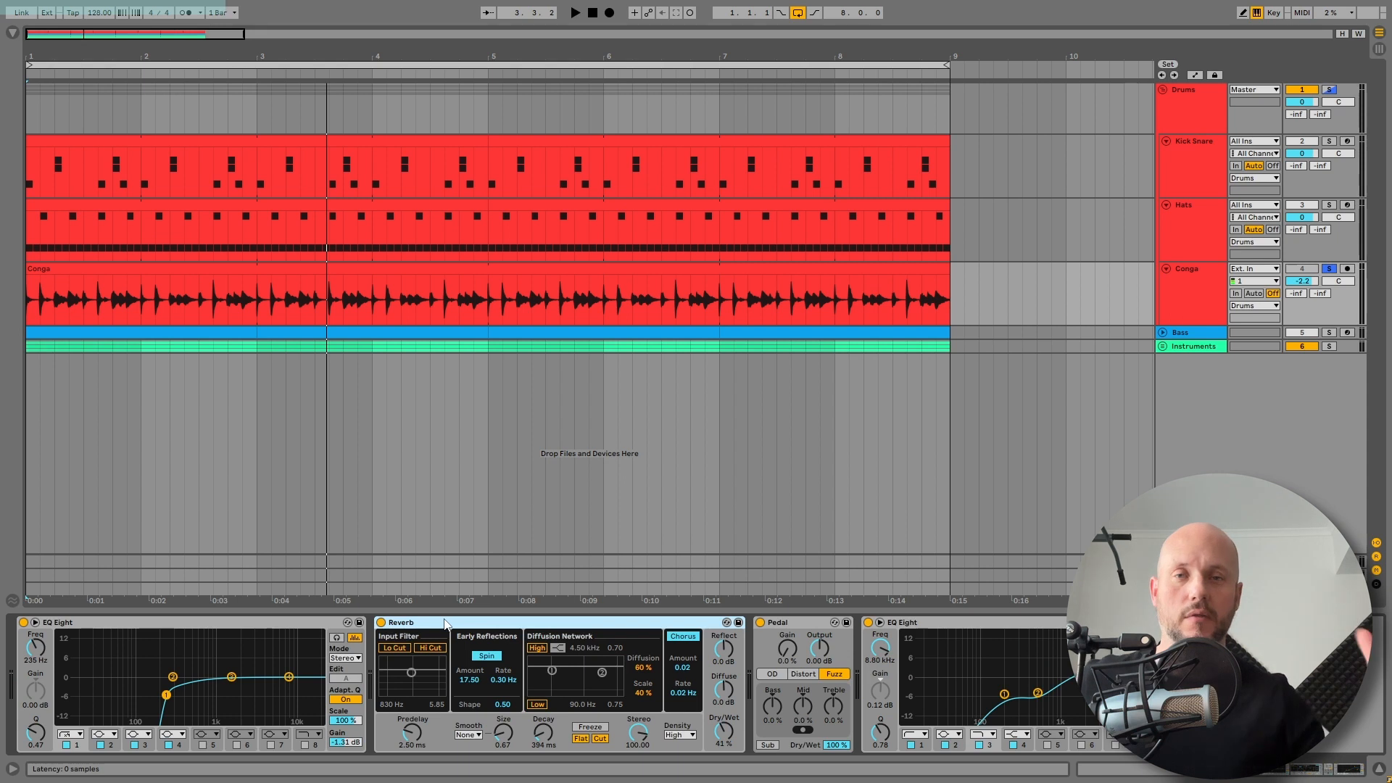
# - Solo the Kick Snare track in place of Conga, show its devices and play it
pyautogui.click(1176, 190)
pyautogui.click(1328, 140)
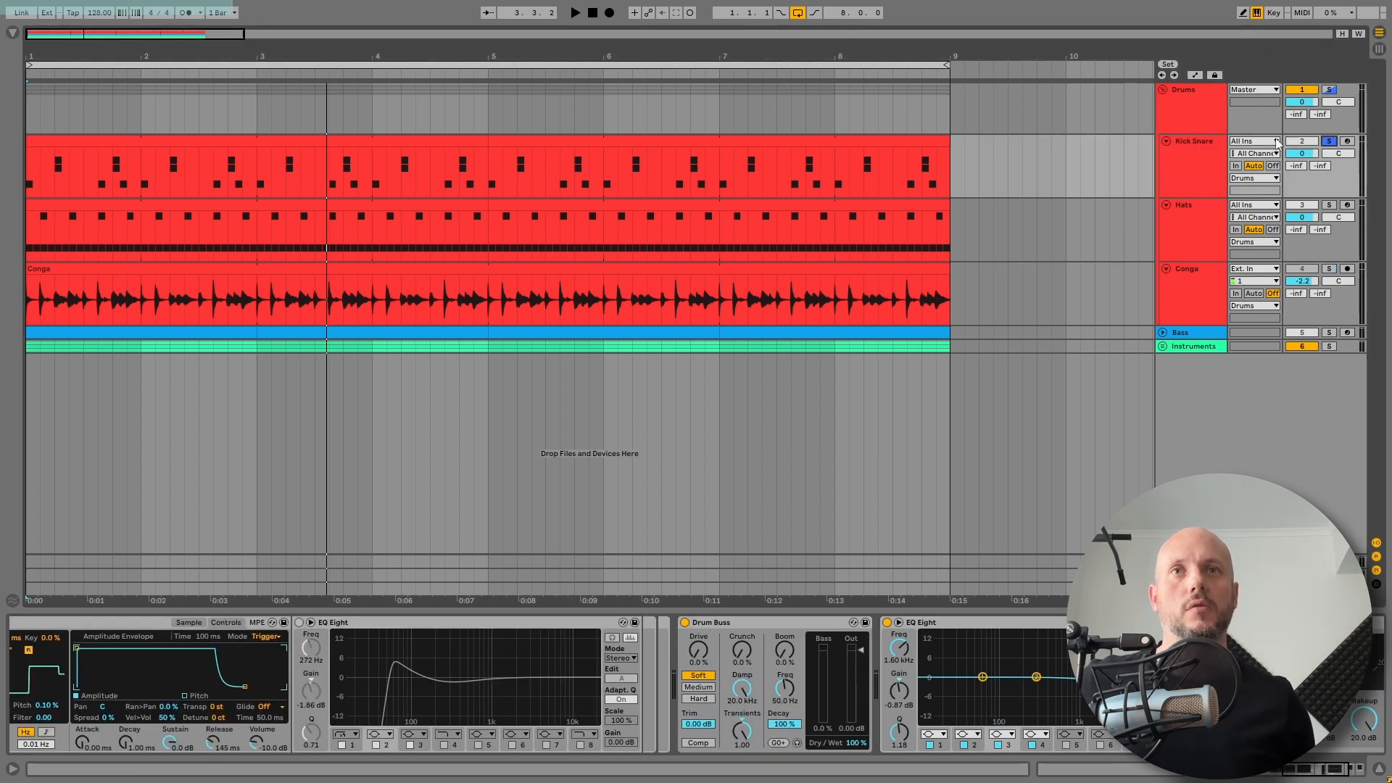
pyautogui.click(1194, 147)
pyautogui.press('space')
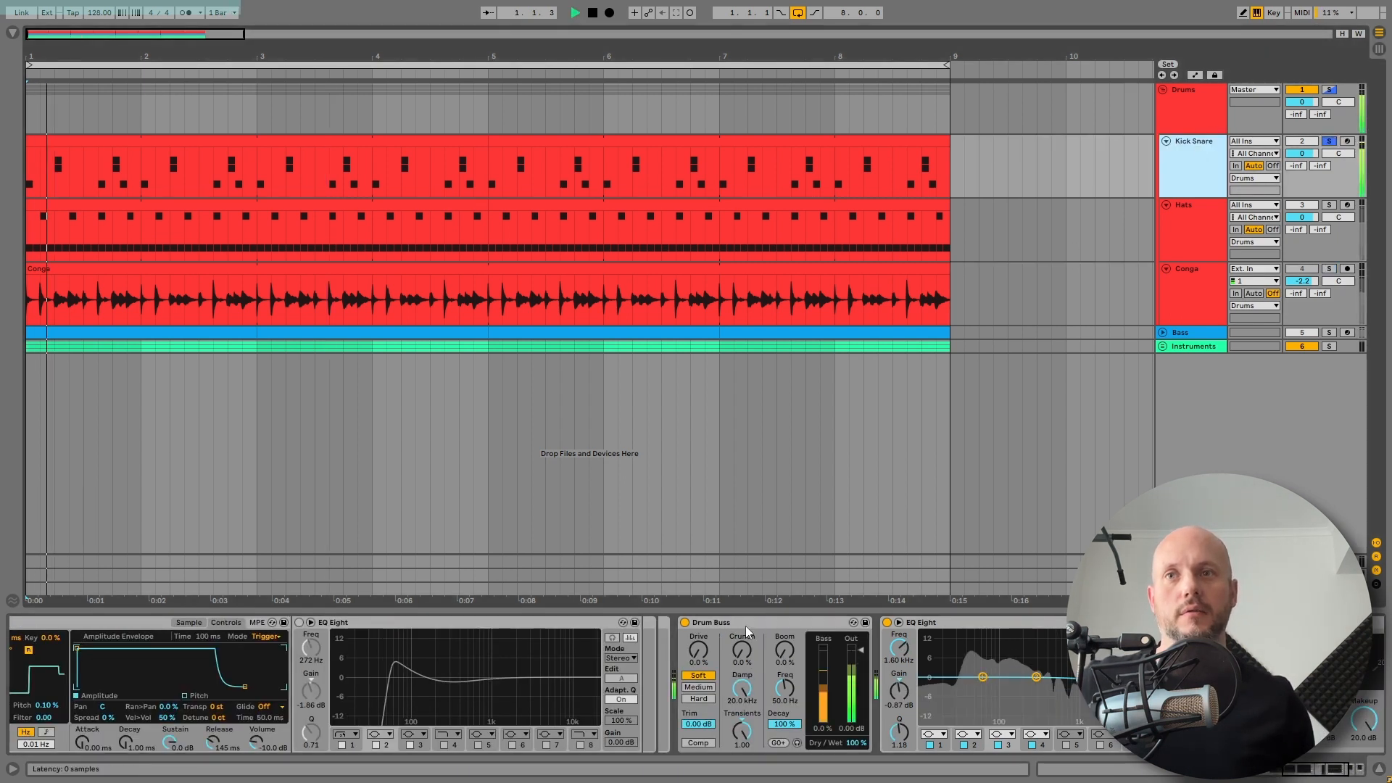
pyautogui.press('space')
# - Deactivate the Drum Buss, EQ Eight and Glue Compressor after the Kick Snare drum rack, and audition the track without them
pyautogui.click(684, 622)
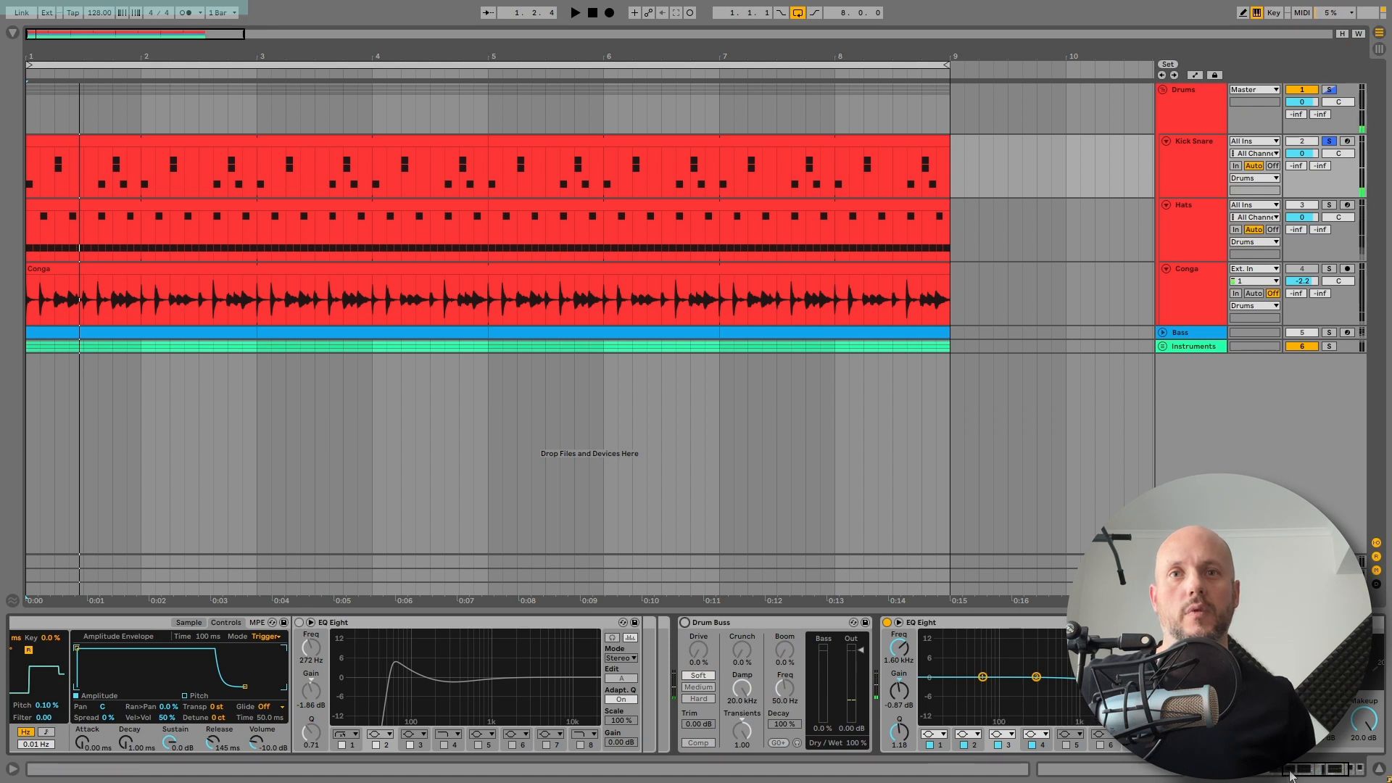
pyautogui.moveTo(1289, 771); pyautogui.dragTo(1310, 771)
pyautogui.click(885, 623)
pyautogui.keyDown('shift'); pyautogui.click(1030, 622); pyautogui.keyUp('shift')
pyautogui.press('0')
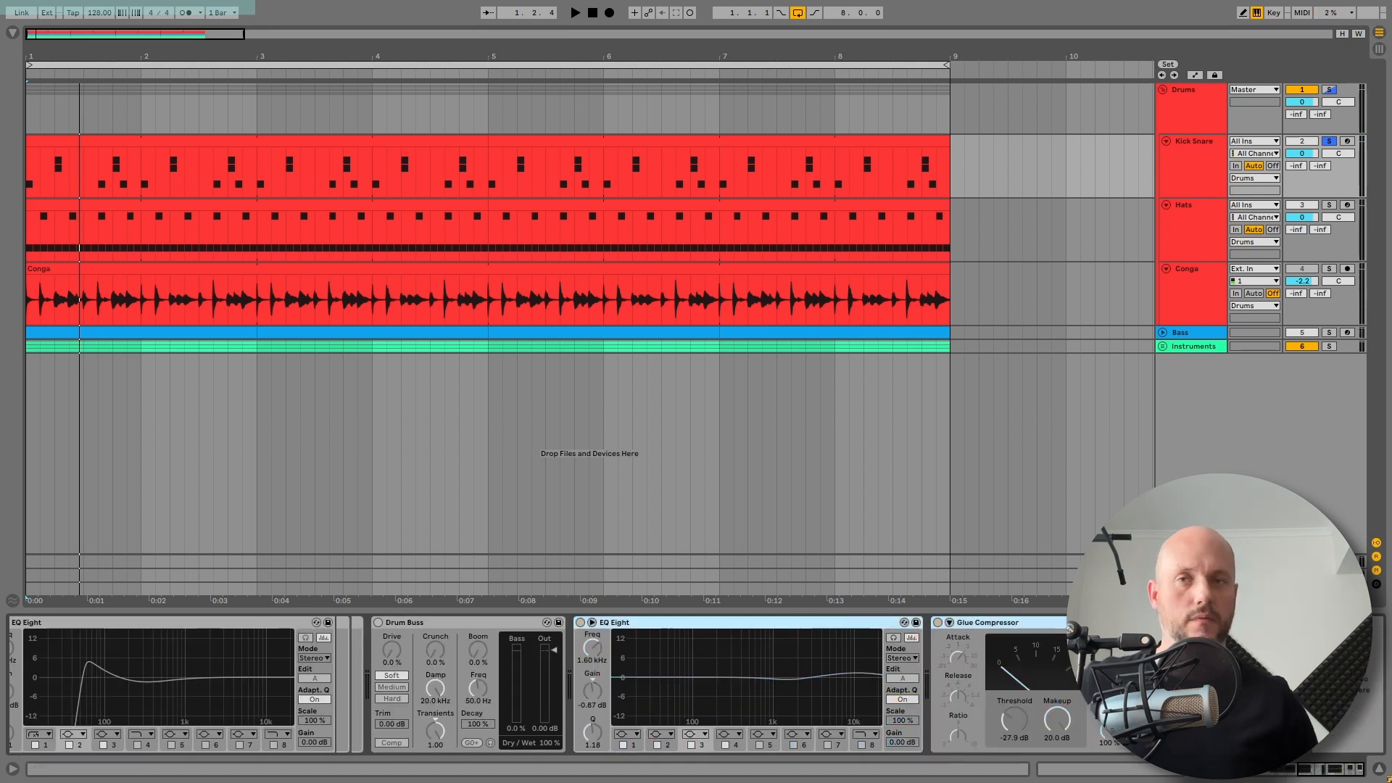
pyautogui.press('space')
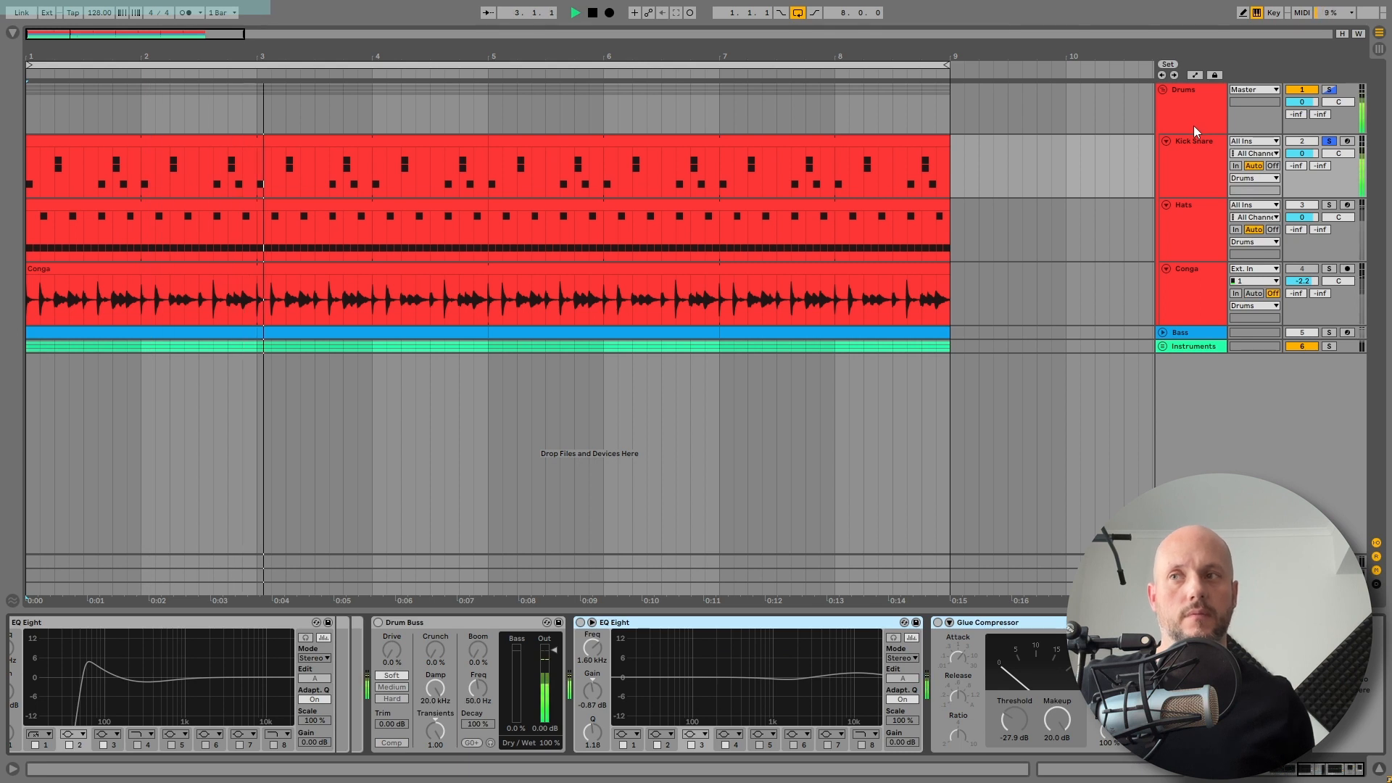
pyautogui.press('space')
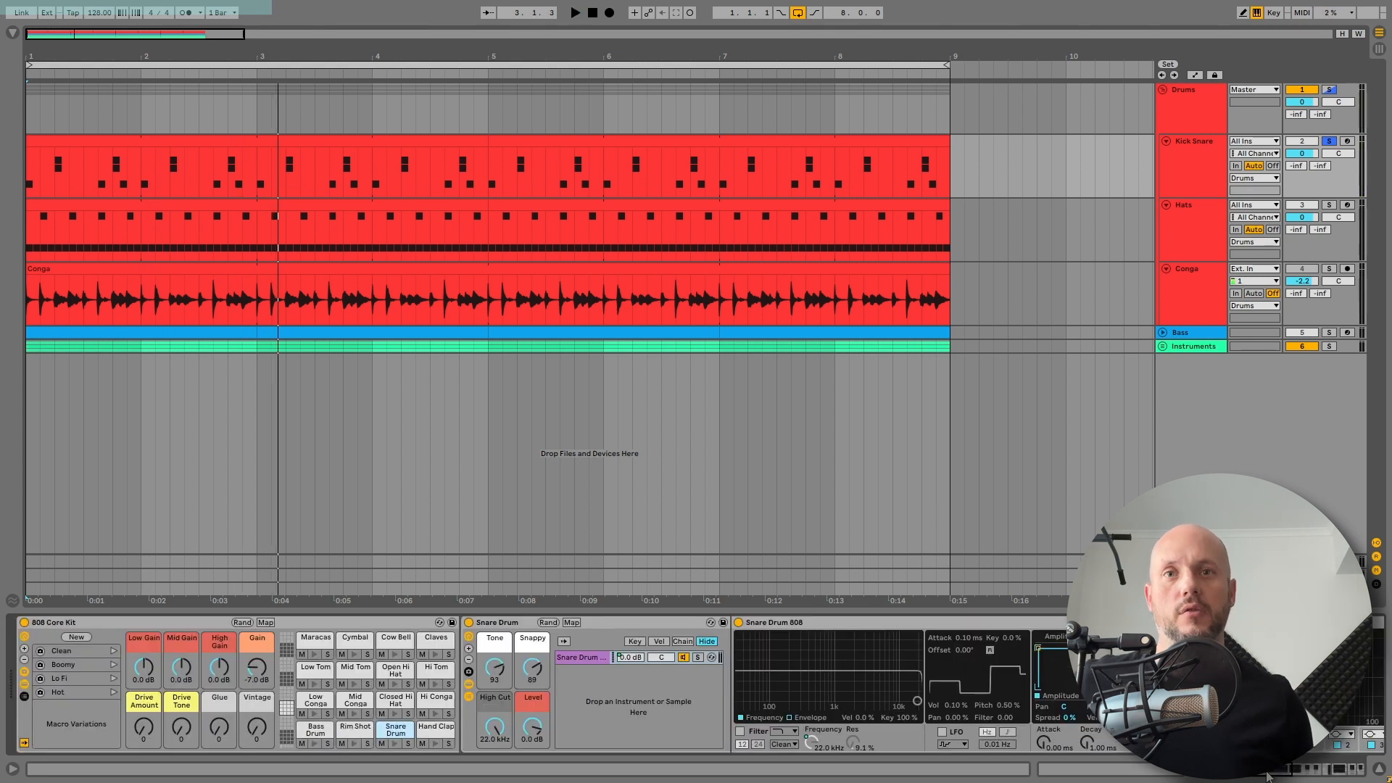
# - Deactivate the snare pad's EQ Eight and both Glue Compressors inside the 808 Core Kit, and audition the unprocessed snare
pyautogui.hscroll(5, 1020, 643)
pyautogui.hscroll(10, 729, 635)
pyautogui.keyDown('shift'); pyautogui.click(777, 624); pyautogui.keyUp('shift')
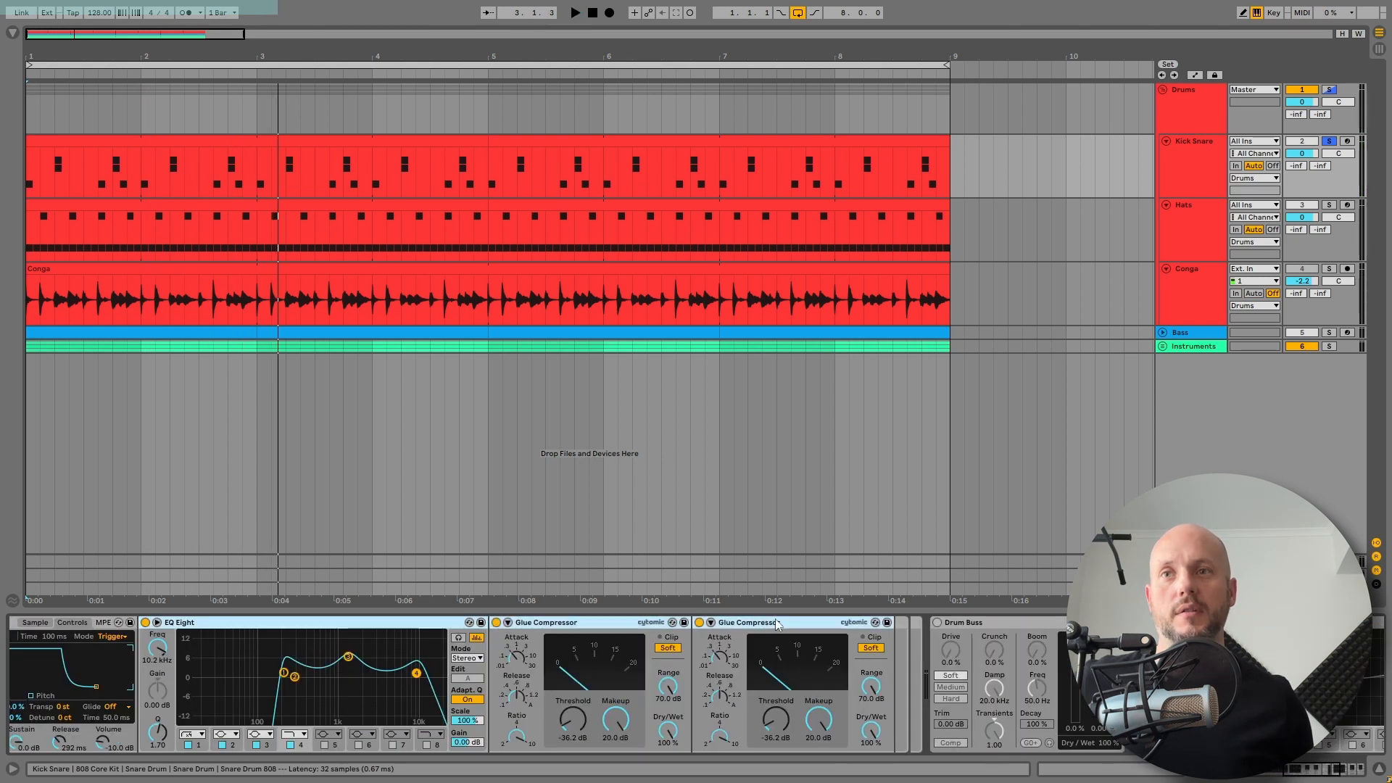
pyautogui.press('0')
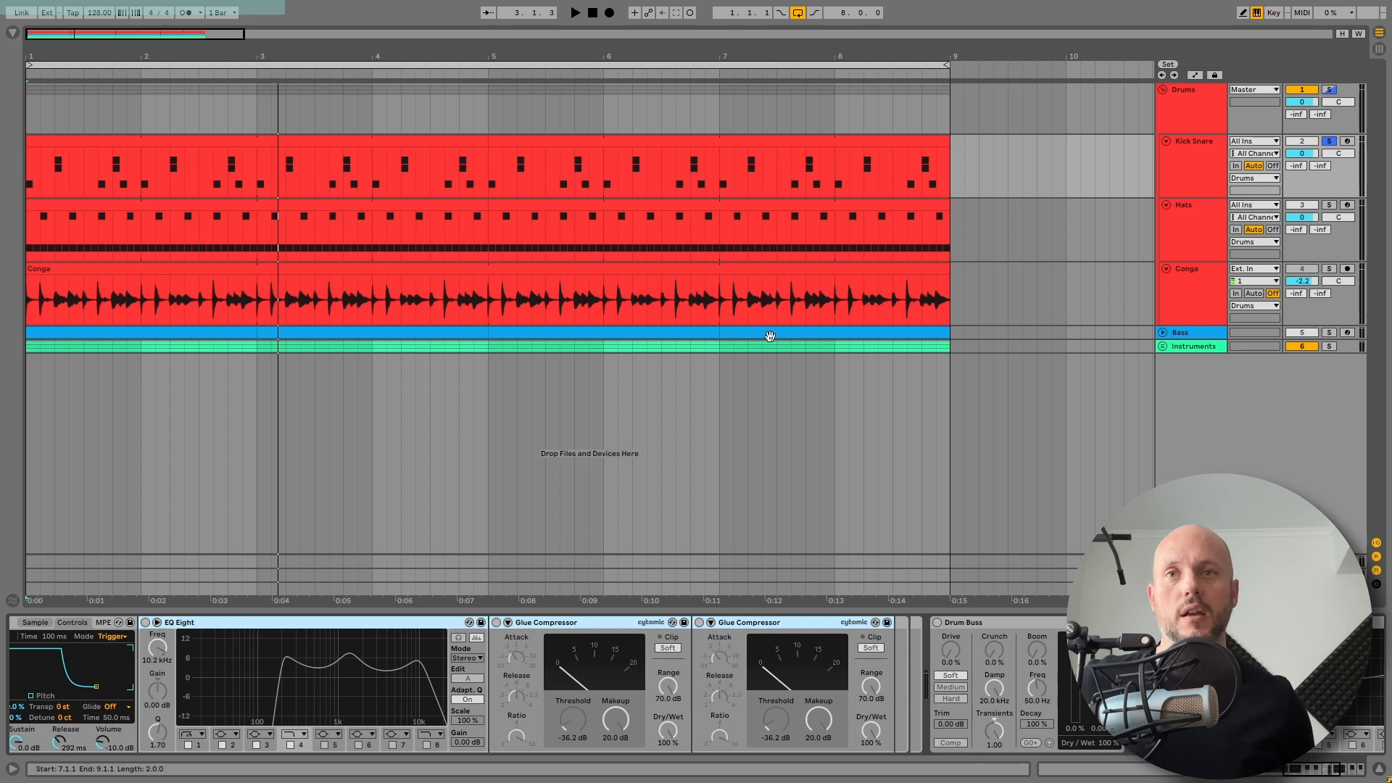
pyautogui.press('space')
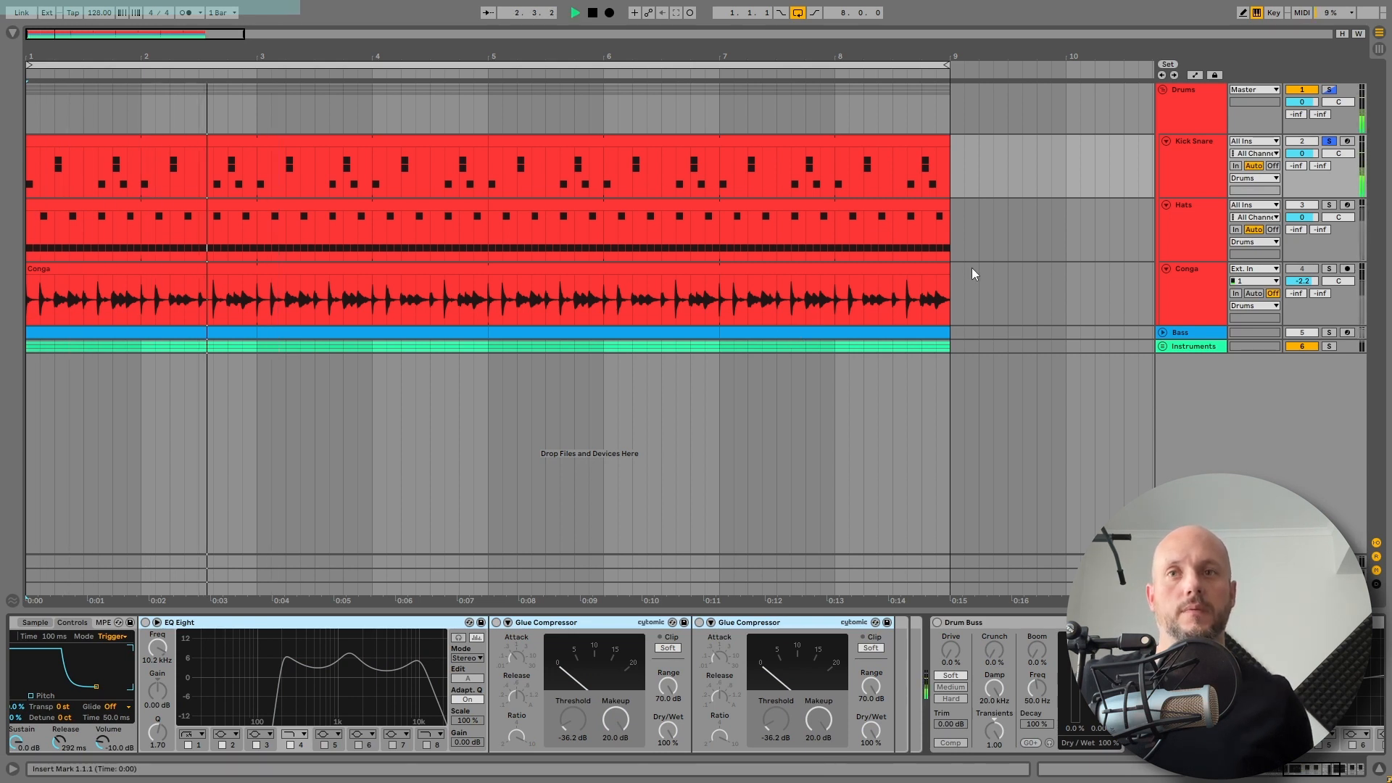
pyautogui.press('space')
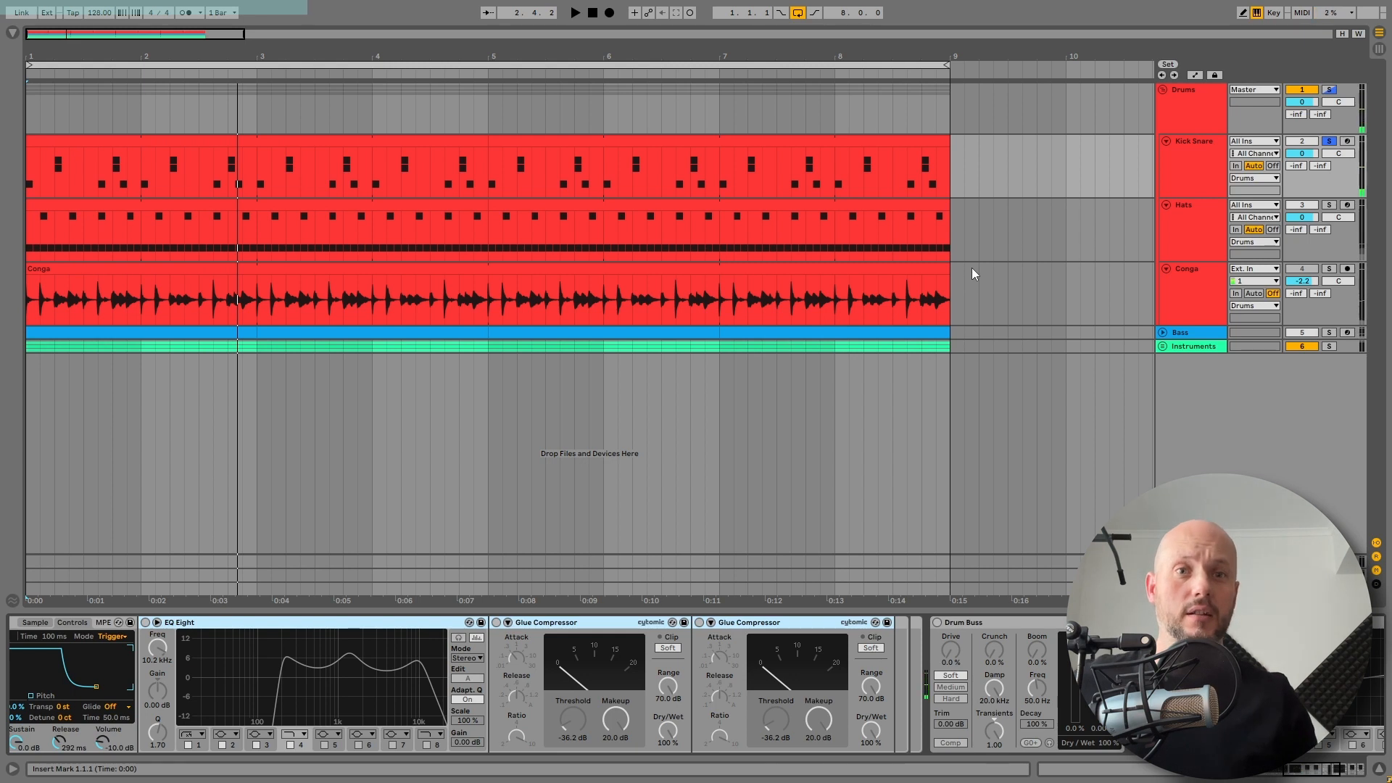
# - Reactivate the snare pad's EQ Eight and its two Glue Compressors
pyautogui.click(393, 627)
pyautogui.keyDown('shift'); pyautogui.click(791, 627); pyautogui.keyUp('shift')
pyautogui.press('0')
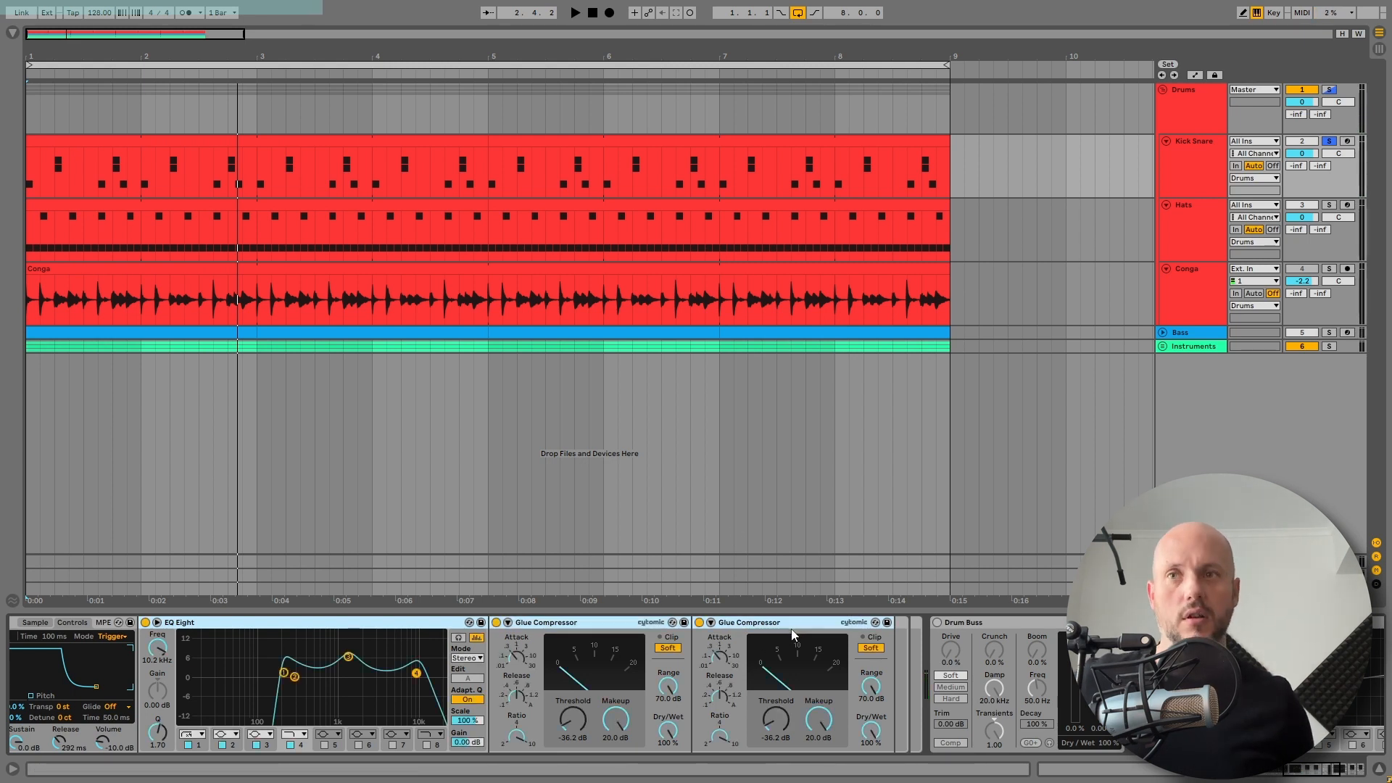
# - Play the processed snare and examine the EQ Eight curve, its first band and the two Glue Compressors
pyautogui.click(610, 623)
pyautogui.click(332, 625)
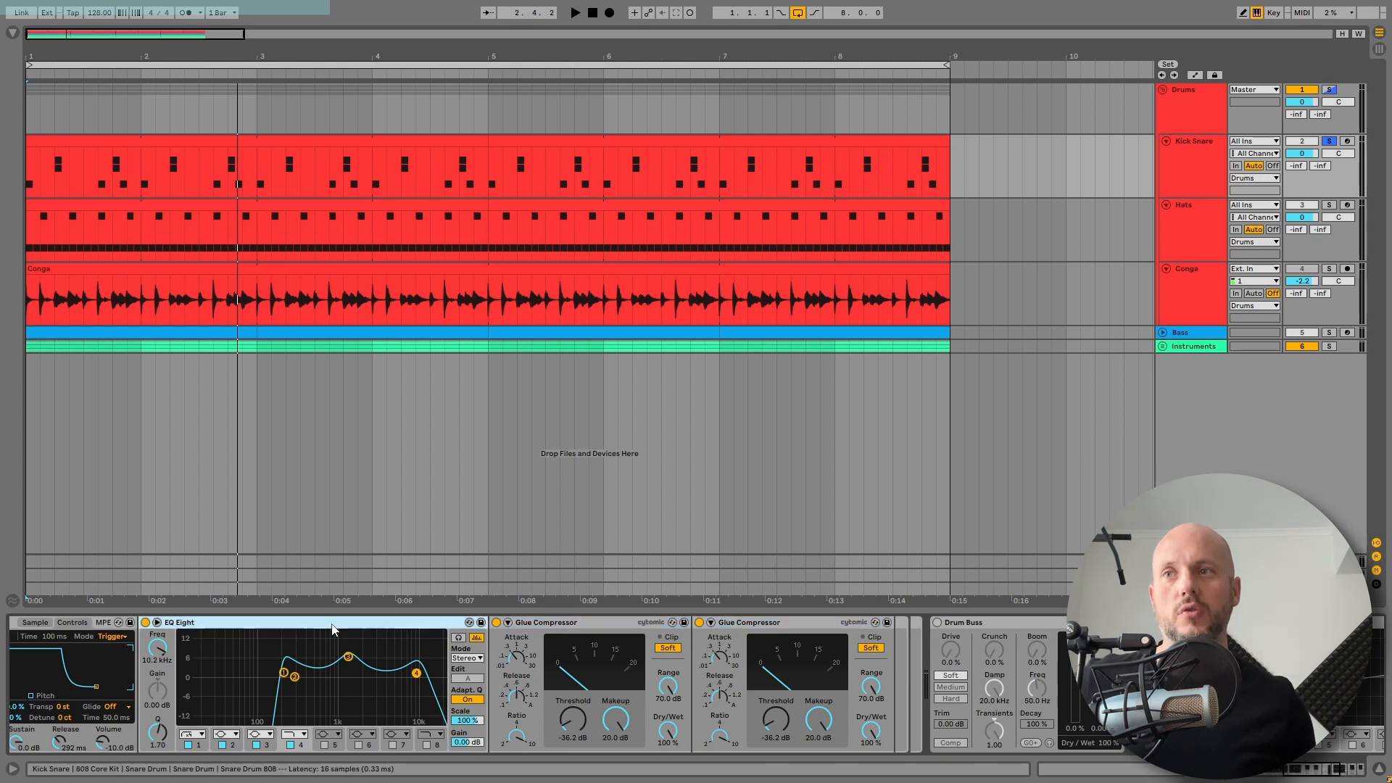
pyautogui.press('space')
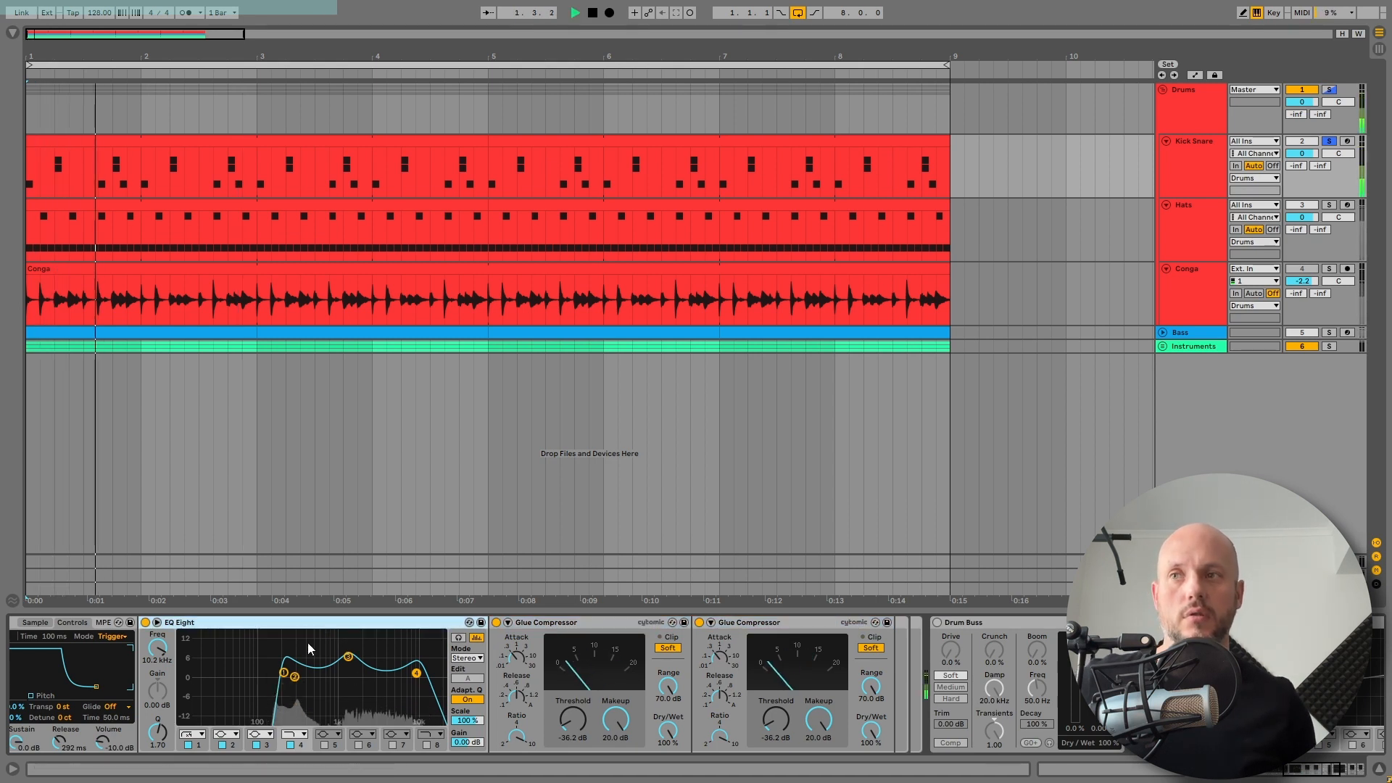
pyautogui.press('space')
pyautogui.click(283, 673)
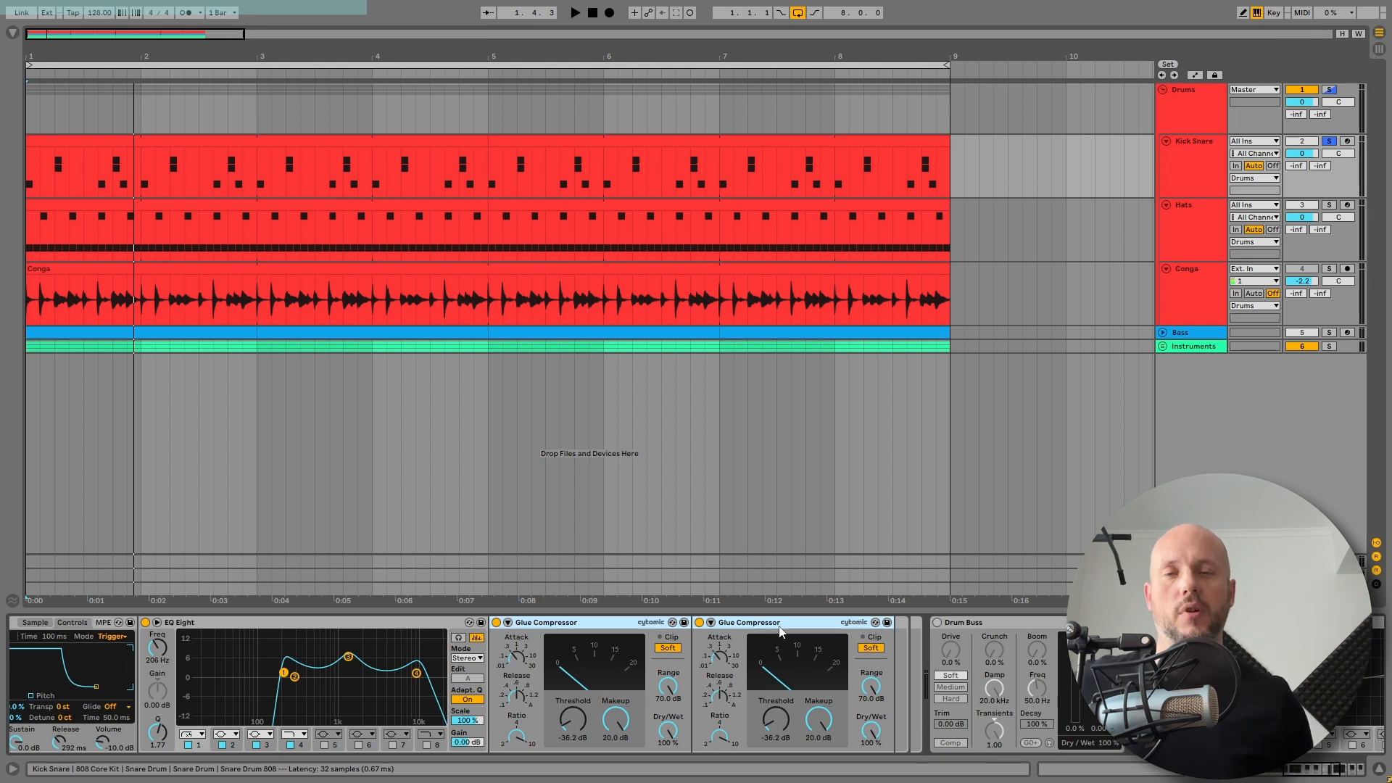
pyautogui.press('space')
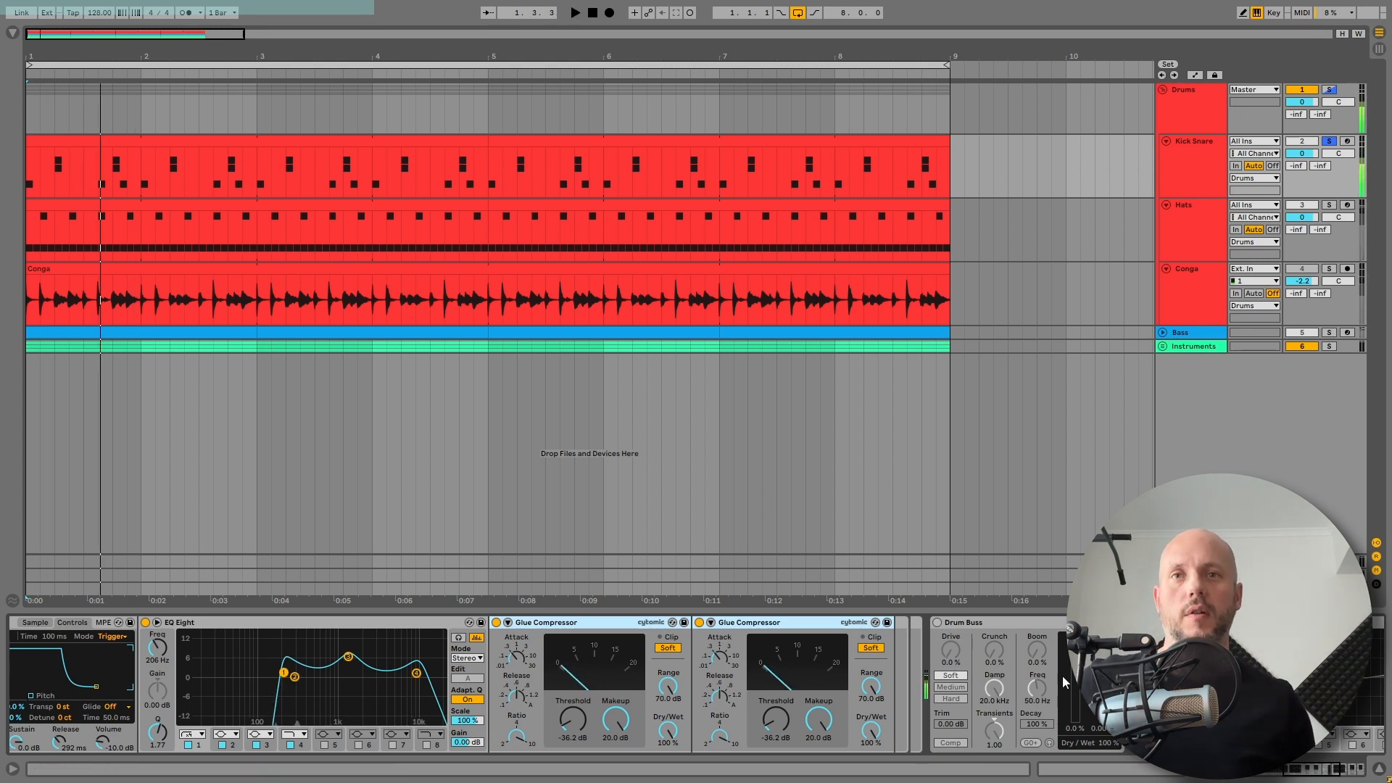
# - Reactivate the Drum Buss and the EQ Eight after it on the Kick Snare track, and audition the result
pyautogui.click(950, 632)
pyautogui.click(435, 727)
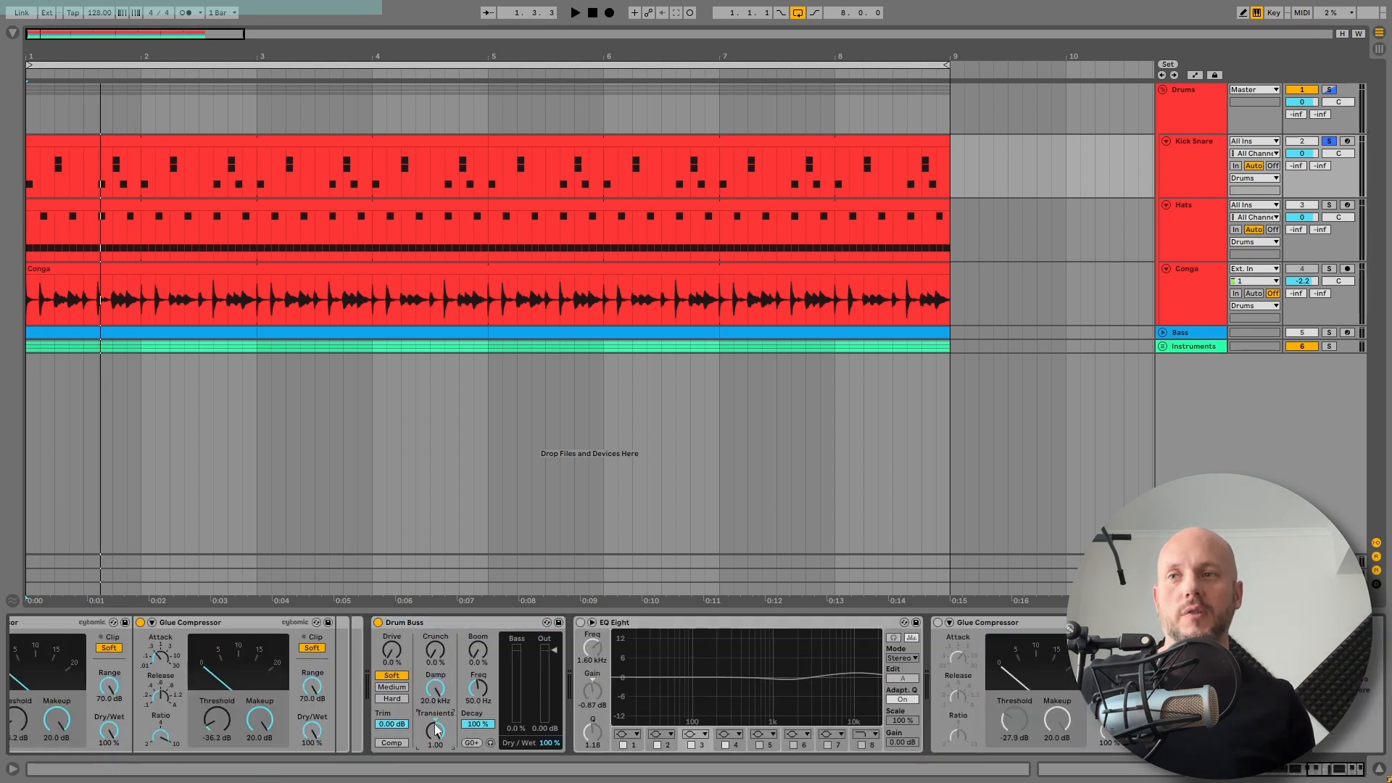
pyautogui.press('space')
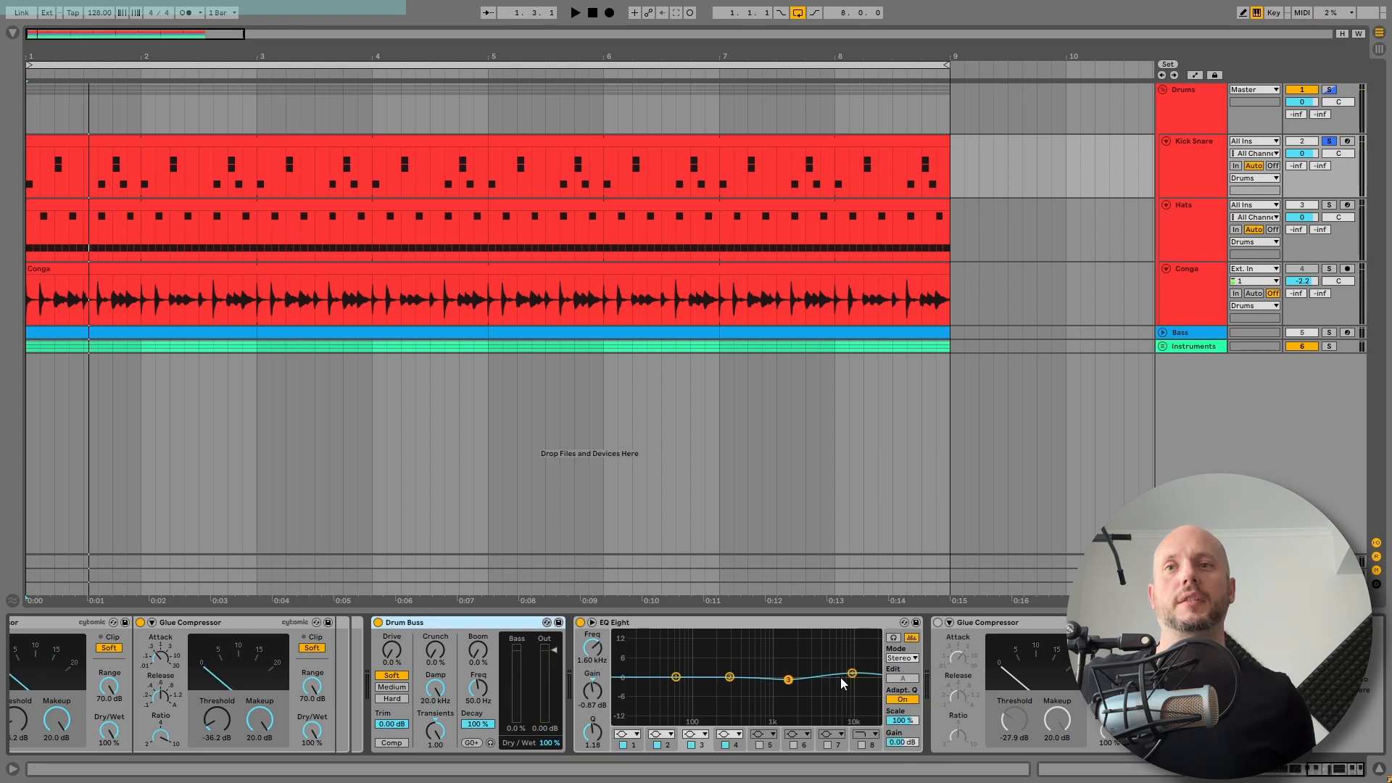
# - Set band 3 of the EQ Eight after the Drum Buss to 1.67 kHz and -2.36 dB, and play the track
pyautogui.moveTo(843, 685); pyautogui.dragTo(789, 684)
pyautogui.press('space')
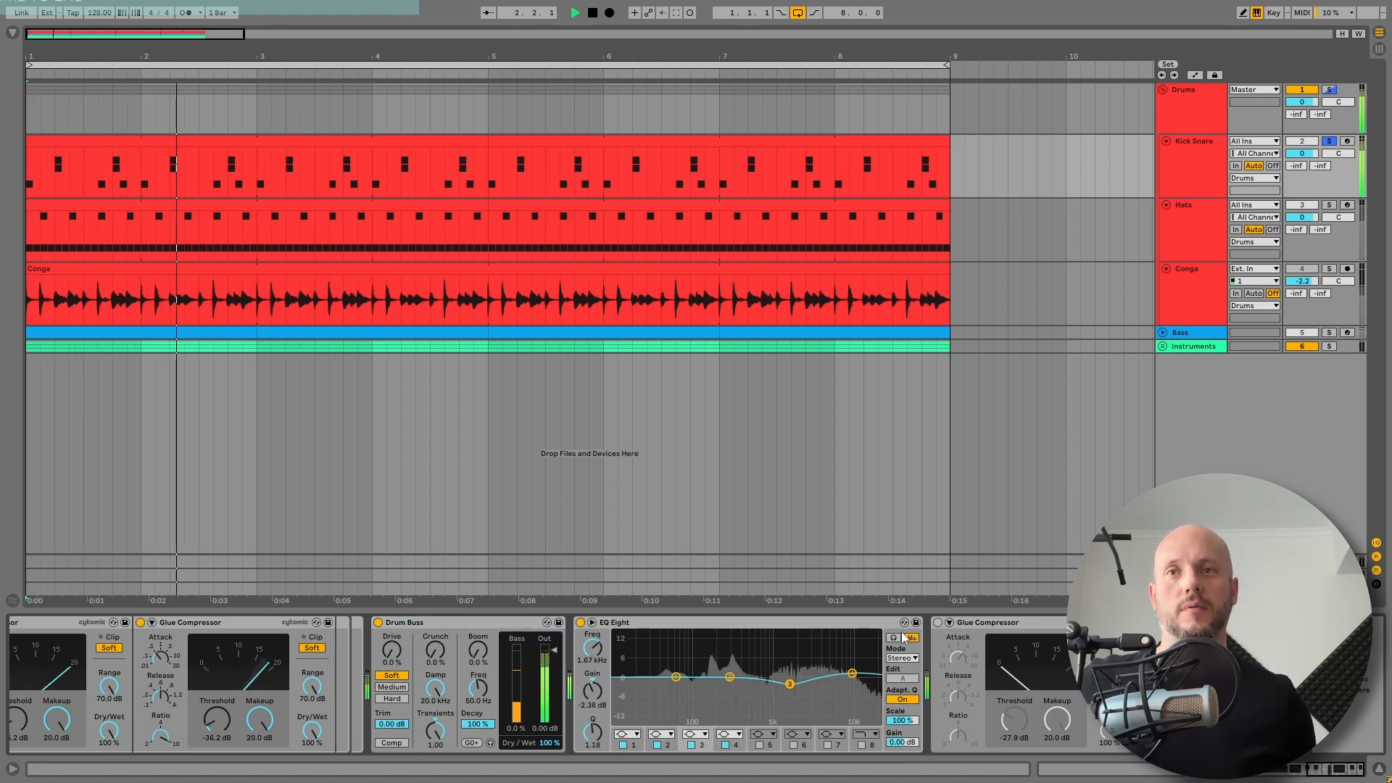
pyautogui.press('space')
# - Reactivate the Glue Compressor at the end of the Kick Snare chain and audition the complete processing
pyautogui.click(985, 627)
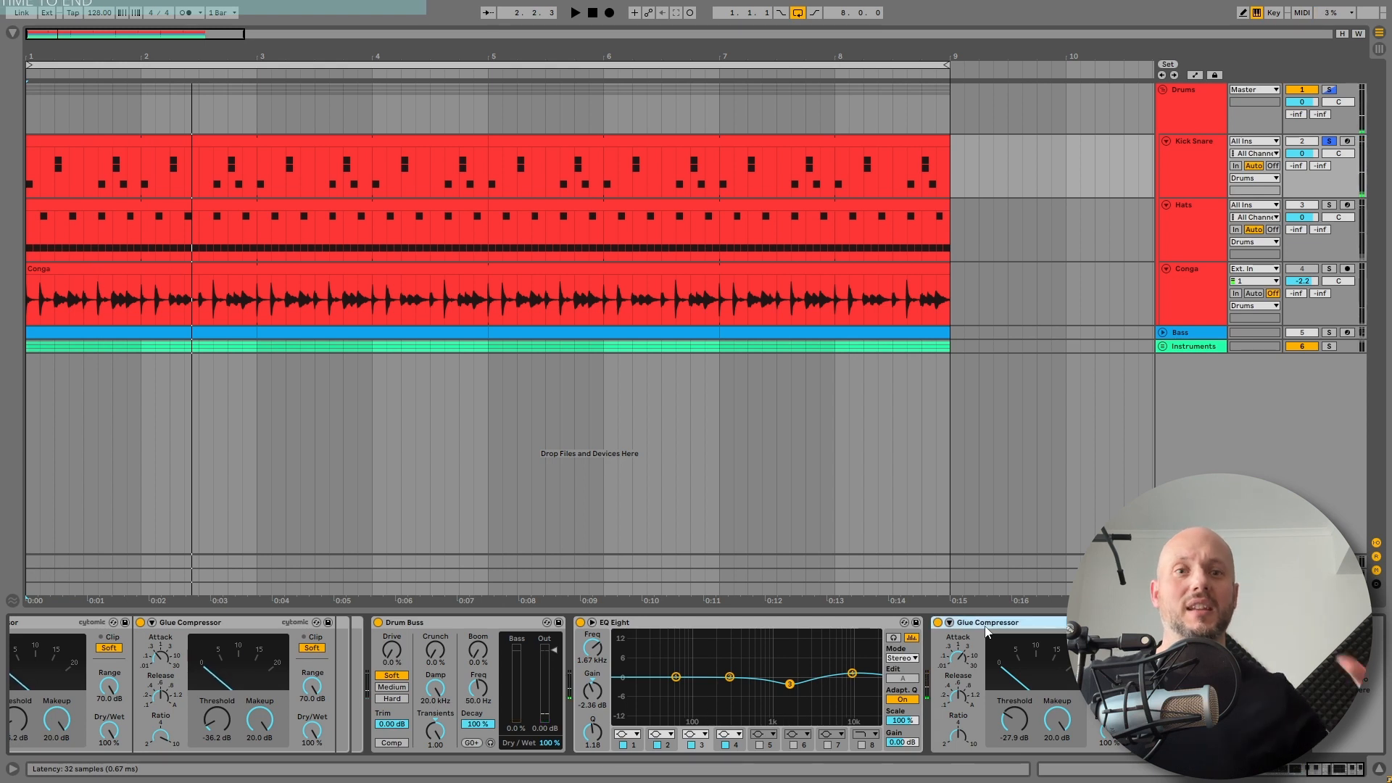
pyautogui.press('space')
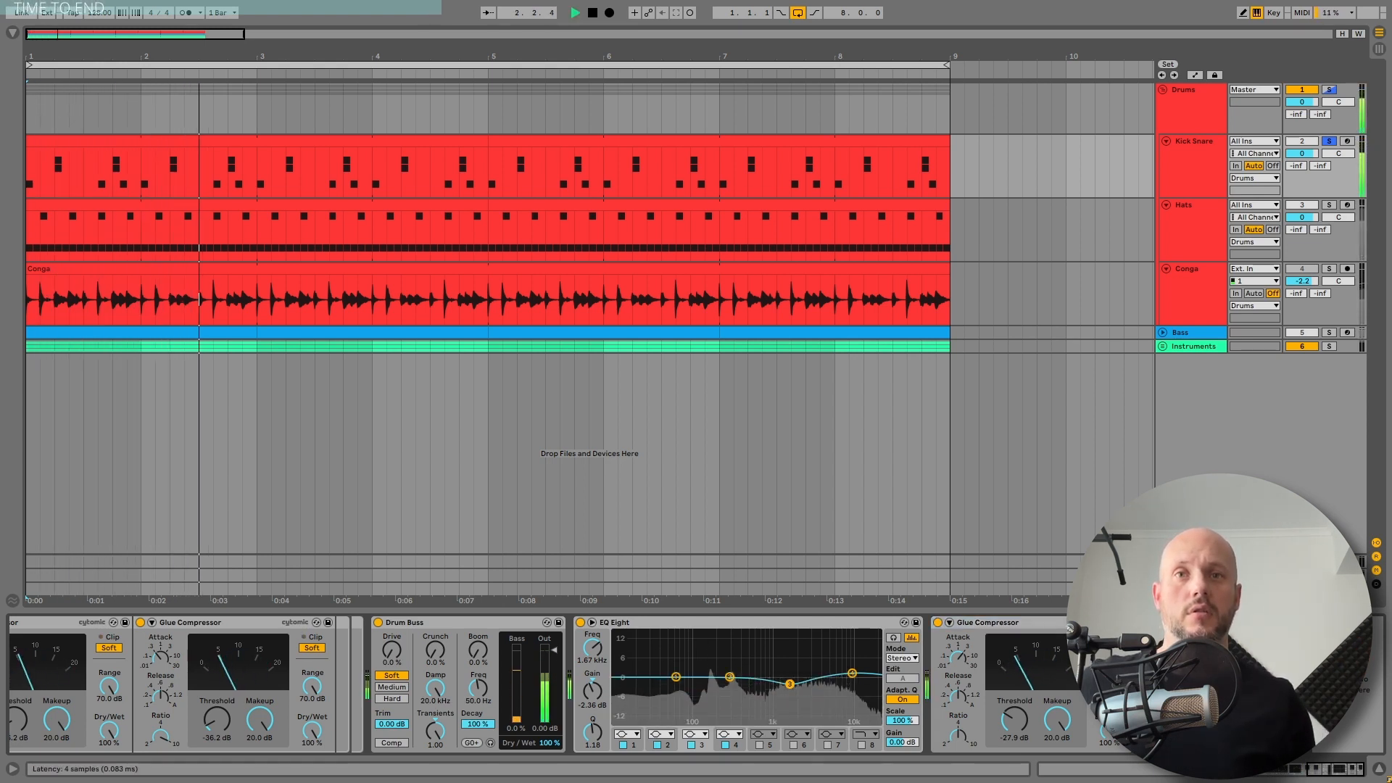
pyautogui.press('space')
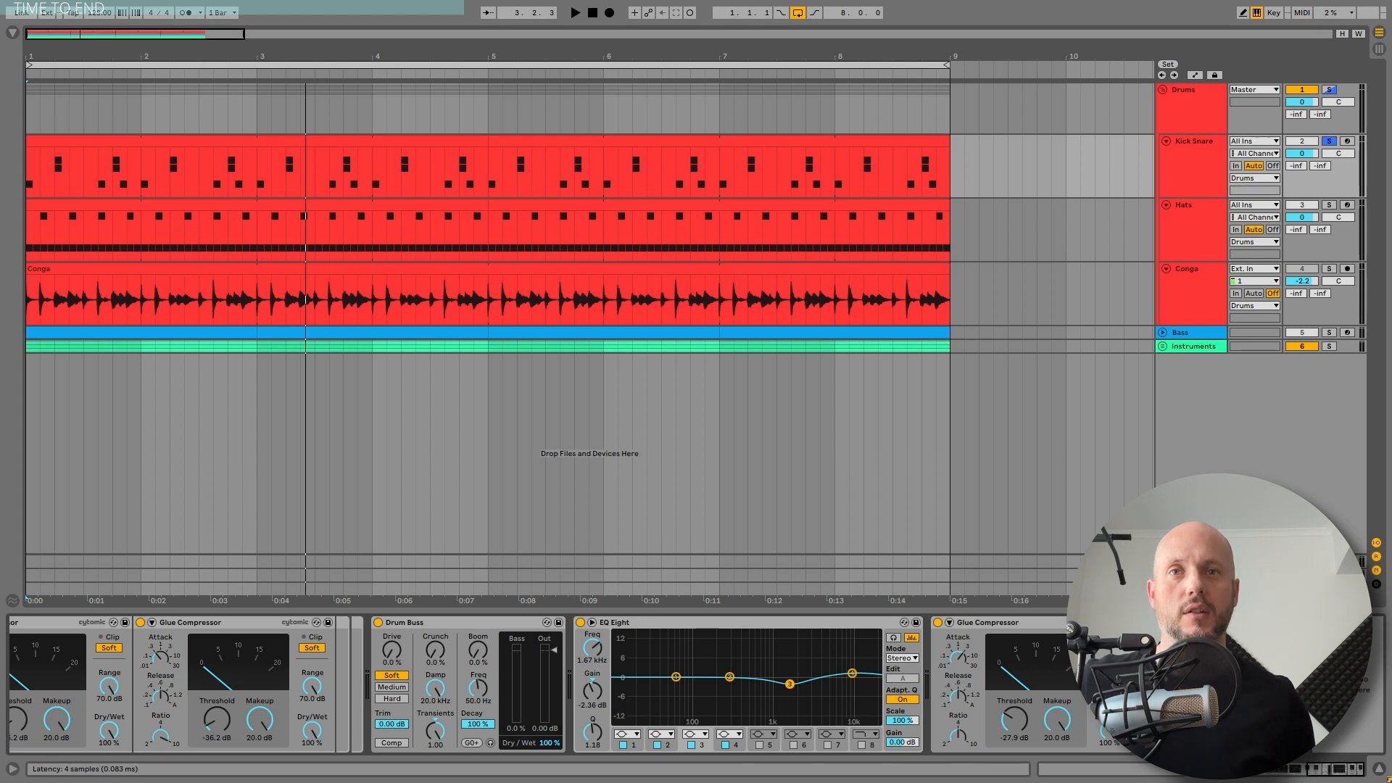
pyautogui.press('space')
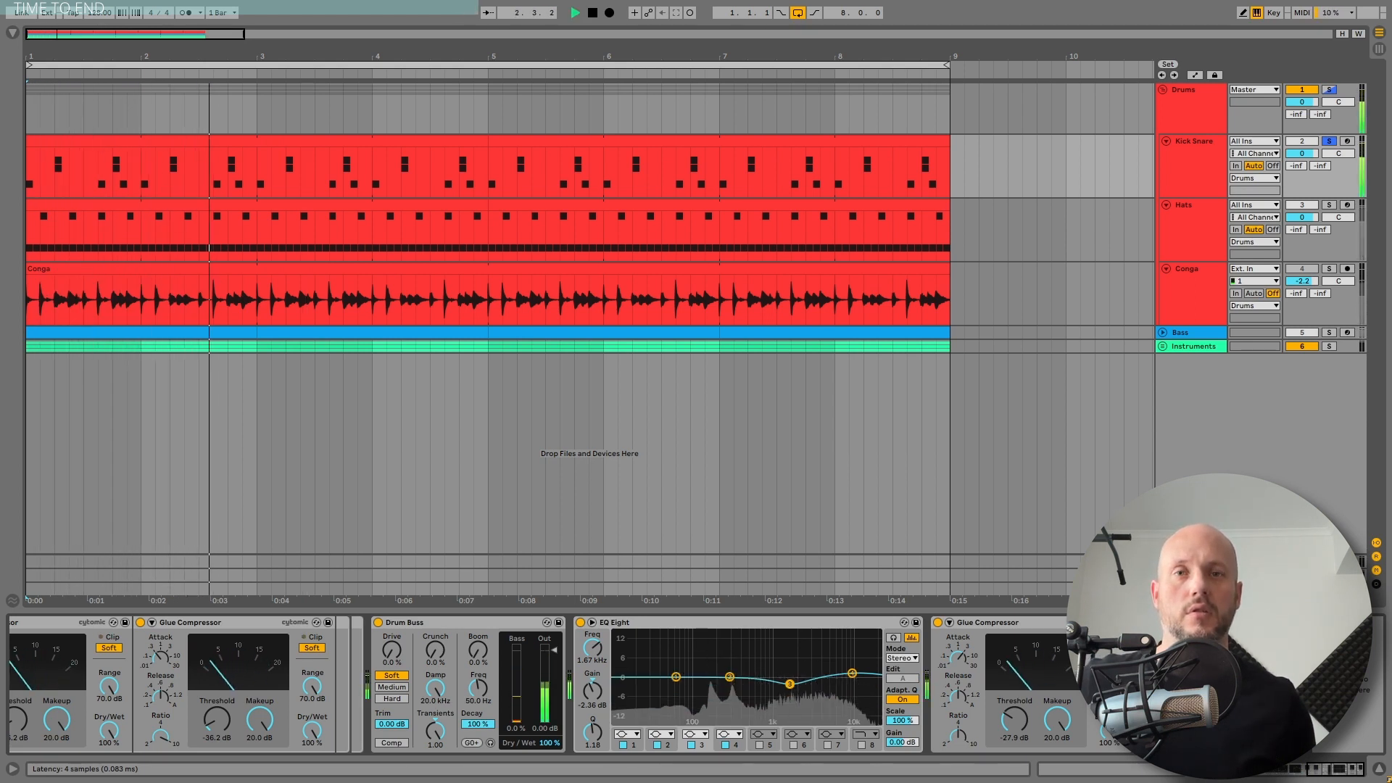
pyautogui.press('space')
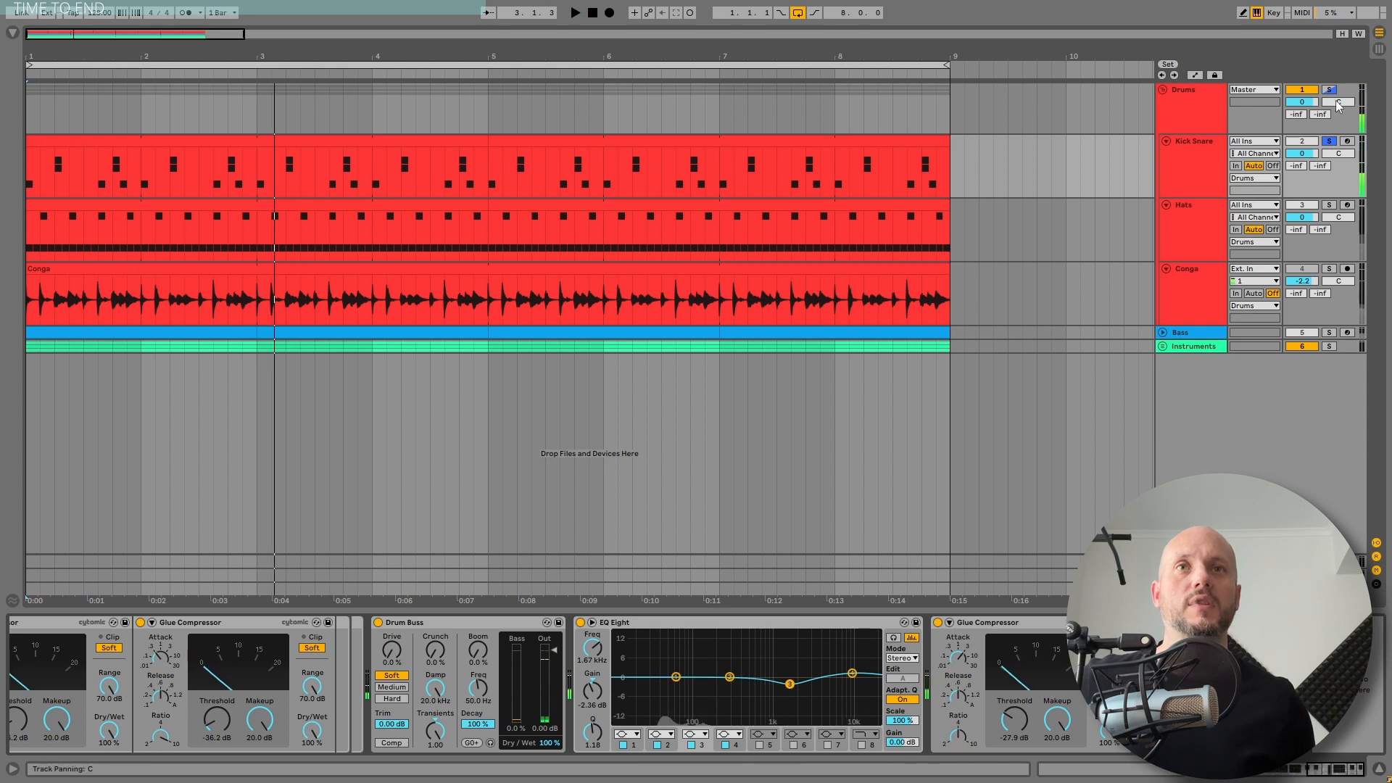
# - Solo the Bass track along with Kick Snare and play them together
pyautogui.click(1329, 332)
pyautogui.press('space')
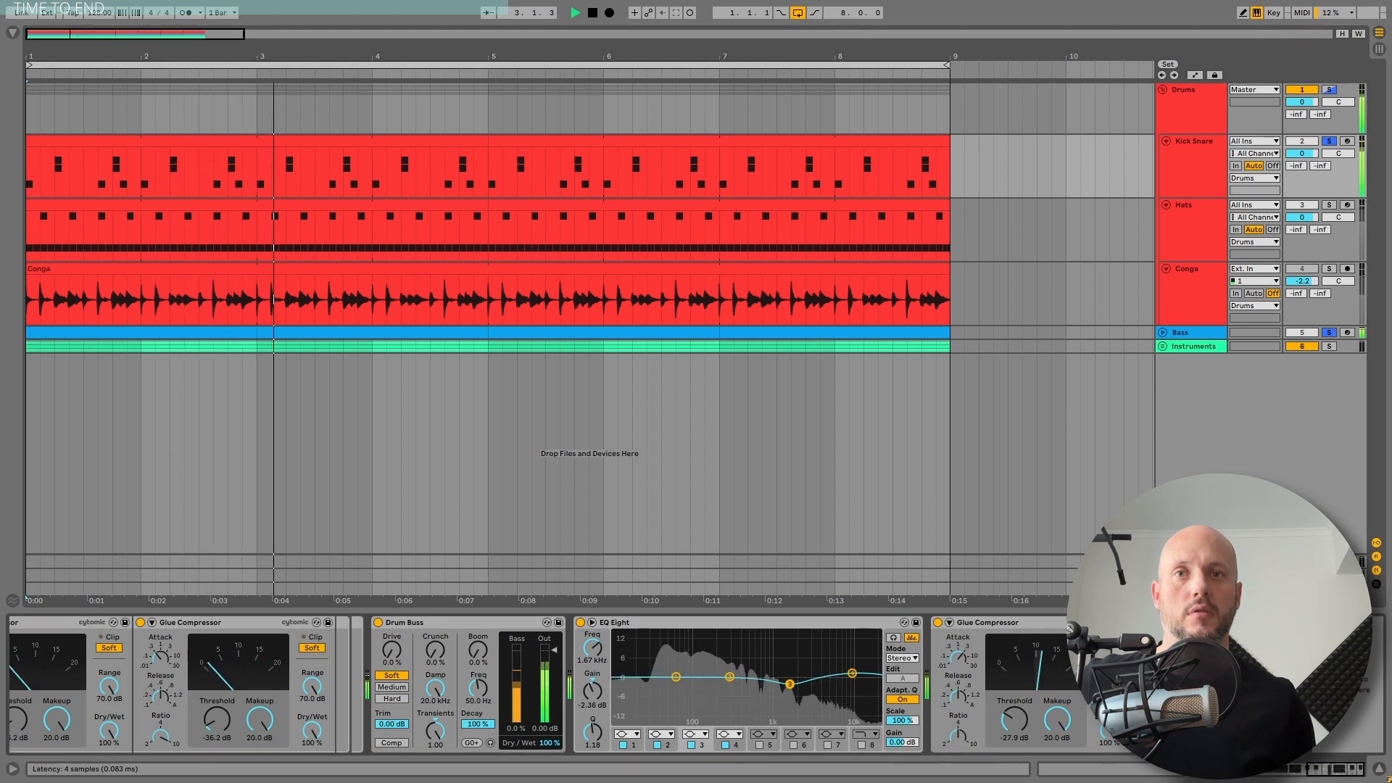
# - Stop playback and open the Kick Snare clip at bar 5 for note editing
pyautogui.press('space')
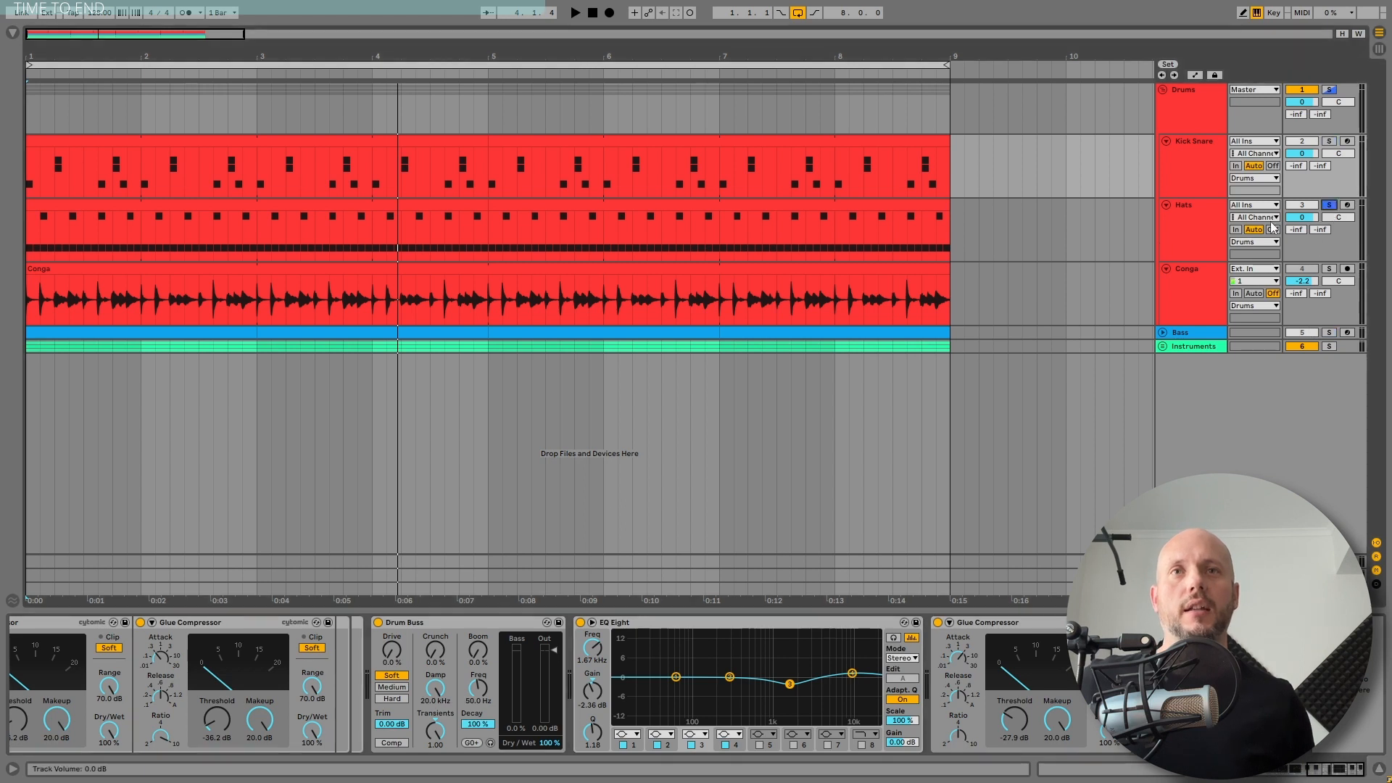
pyautogui.click(1197, 225)
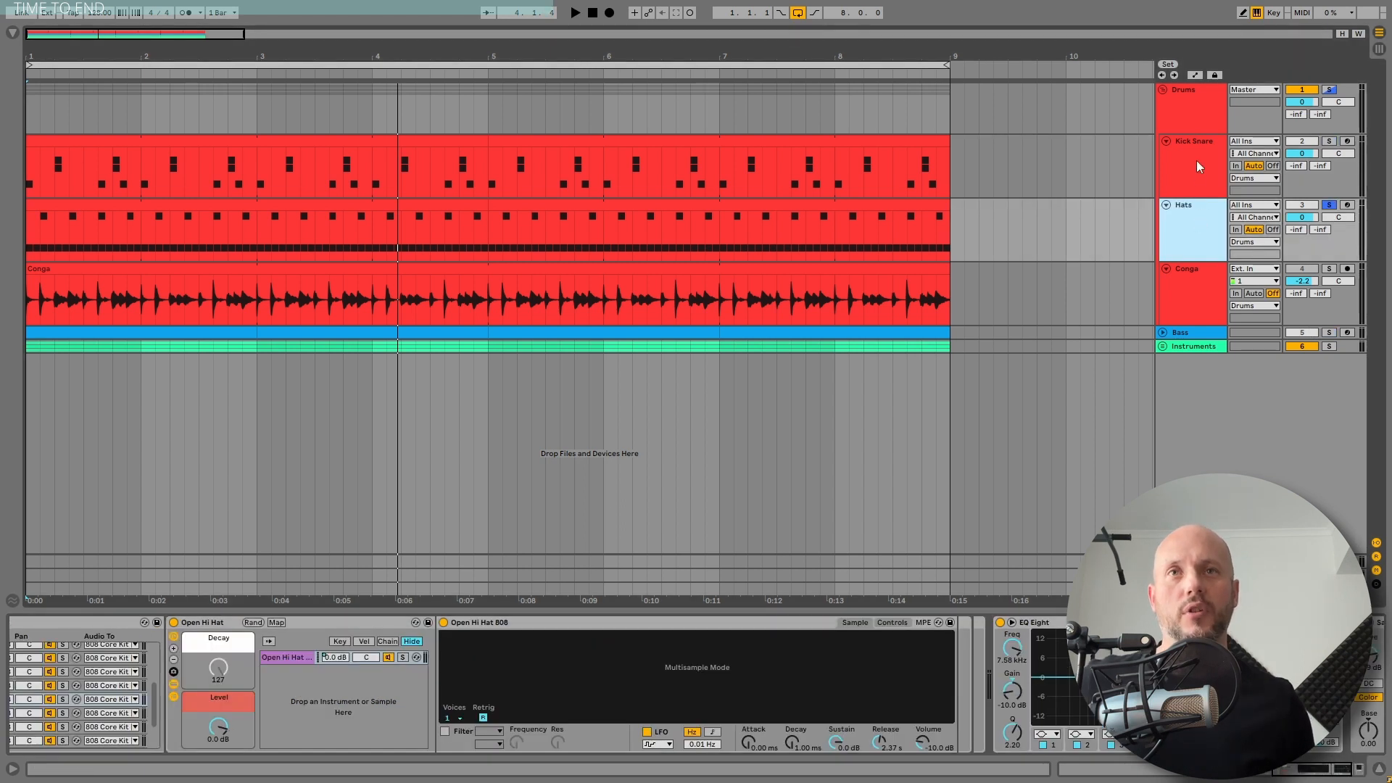
pyautogui.doubleClick(810, 168)
pyautogui.click(440, 567)
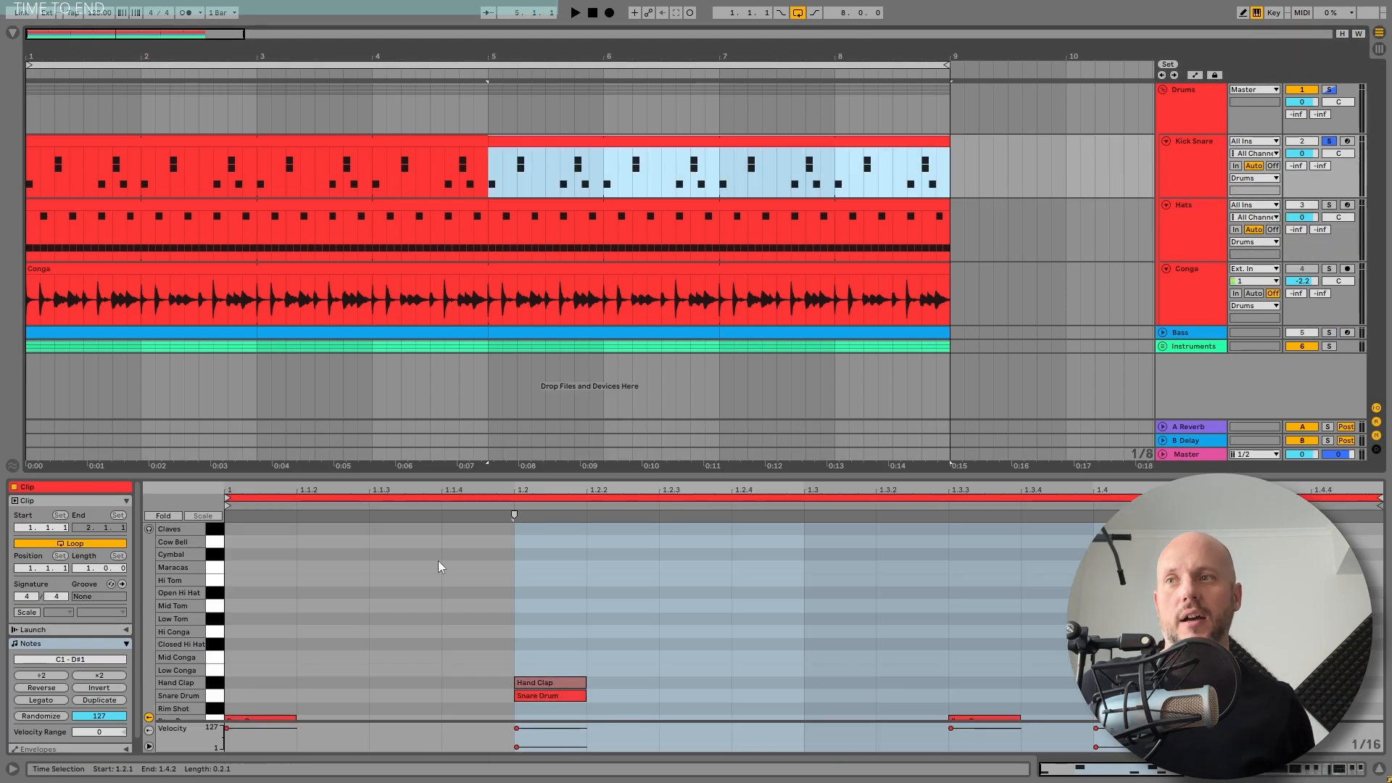
# - Add closed hi-hat notes at 1.1.3 and 1.1.4 and an open hi-hat note at 1.2.3 to the Kick Snare clip, and play it
pyautogui.click(397, 645)
pyautogui.click(493, 645)
pyautogui.click(554, 645)
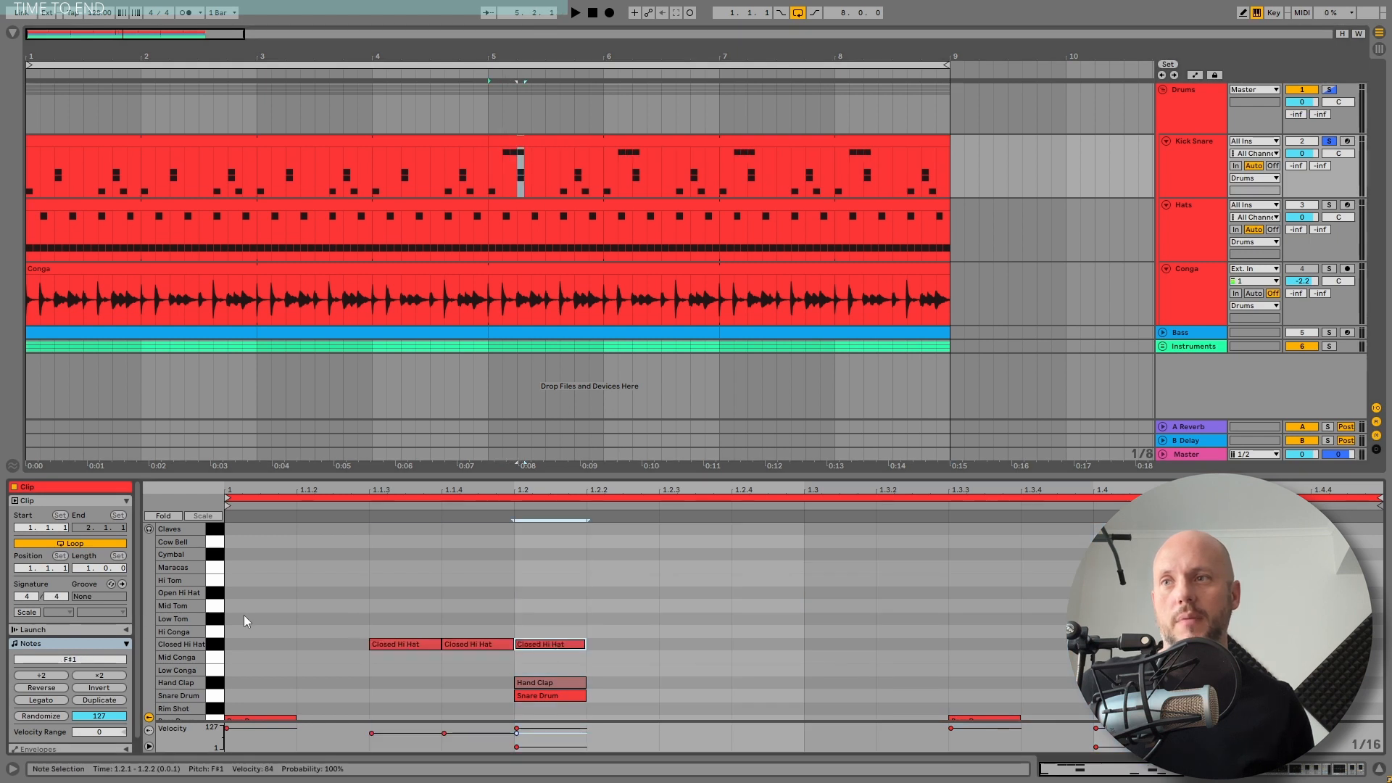
pyautogui.moveTo(551, 642); pyautogui.dragTo(687, 593)
pyautogui.press('space')
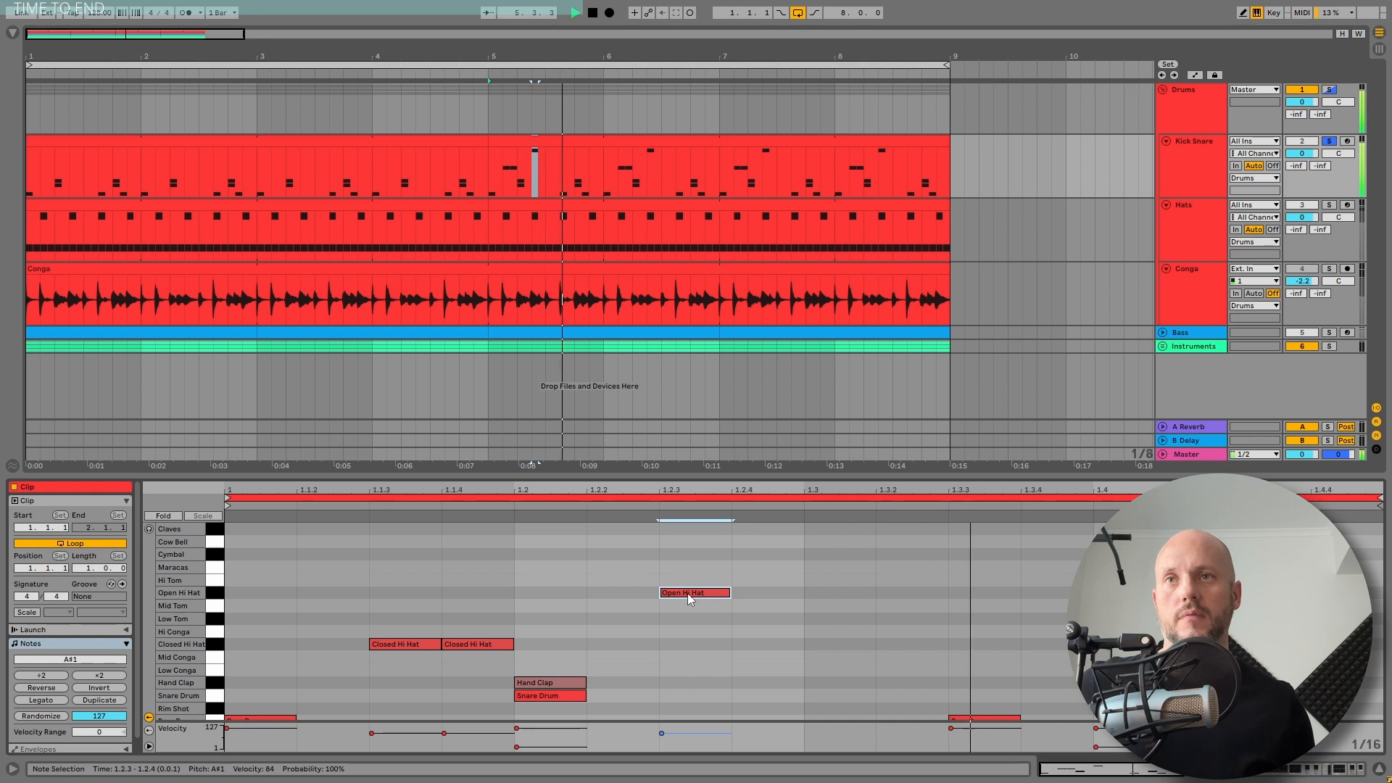
# - Delete the three added hi-hat notes from the Kick Snare clip and stop playback
pyautogui.moveTo(698, 563); pyautogui.dragTo(384, 648)
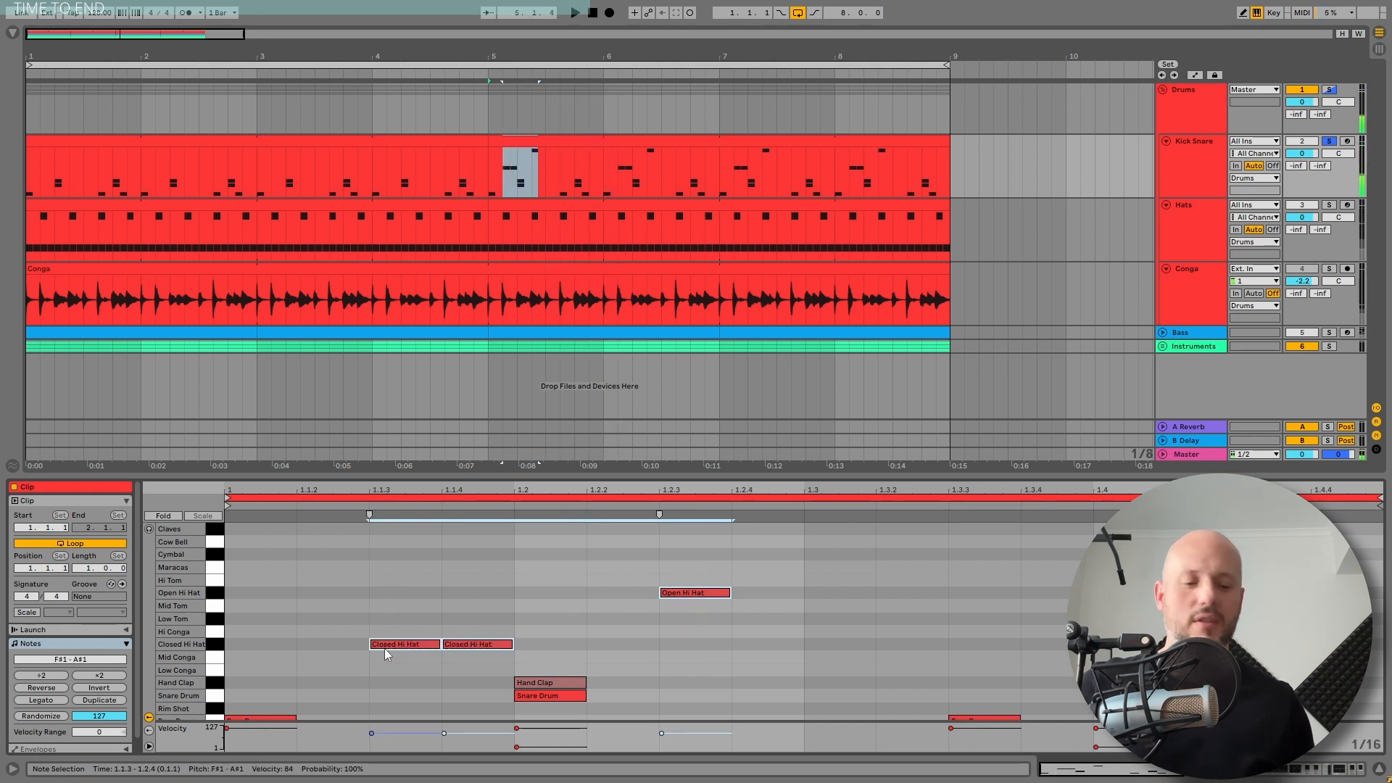
pyautogui.press('Delete')
pyautogui.press('space')
# - Solo the Hats track, play it and show the EQ Eight in its device chain
pyautogui.click(1193, 218)
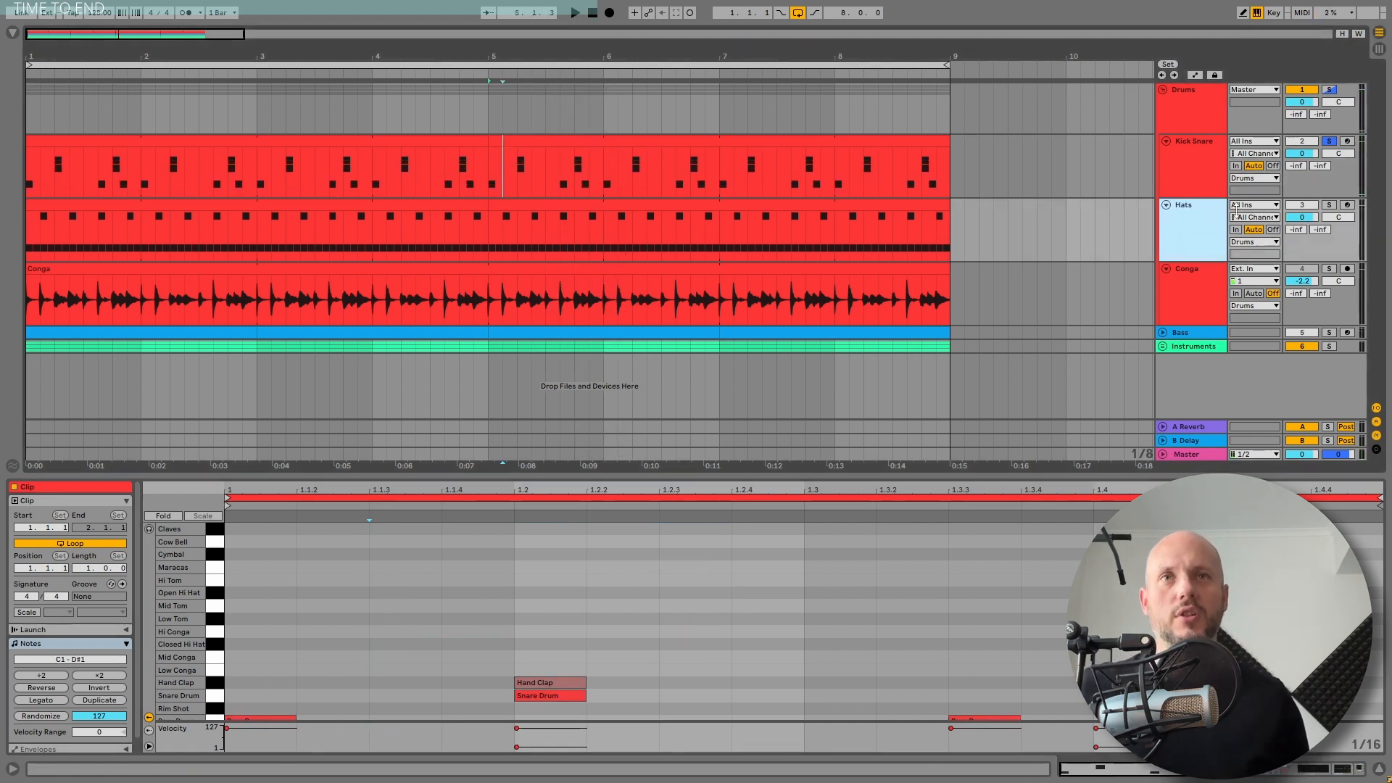
pyautogui.click(1327, 205)
pyautogui.doubleClick(1197, 220)
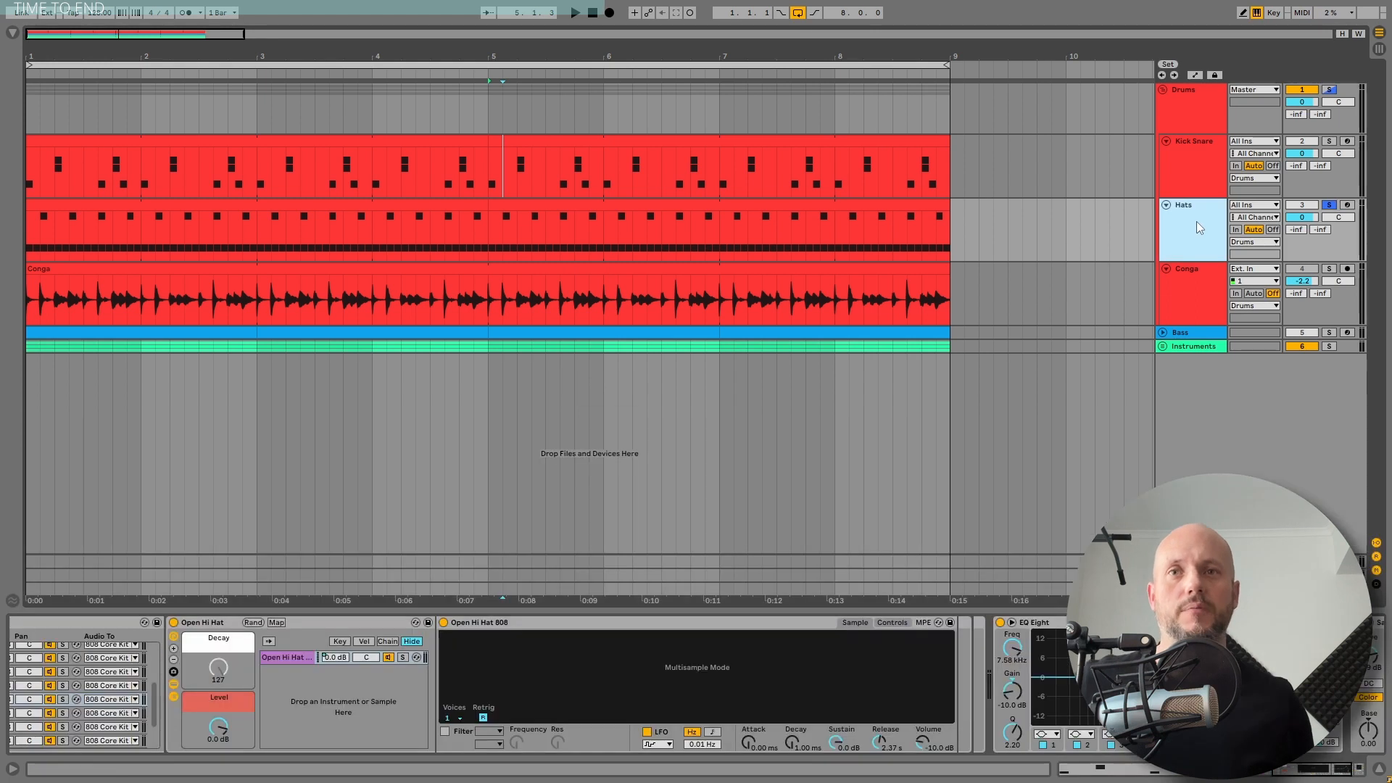
pyautogui.press('space')
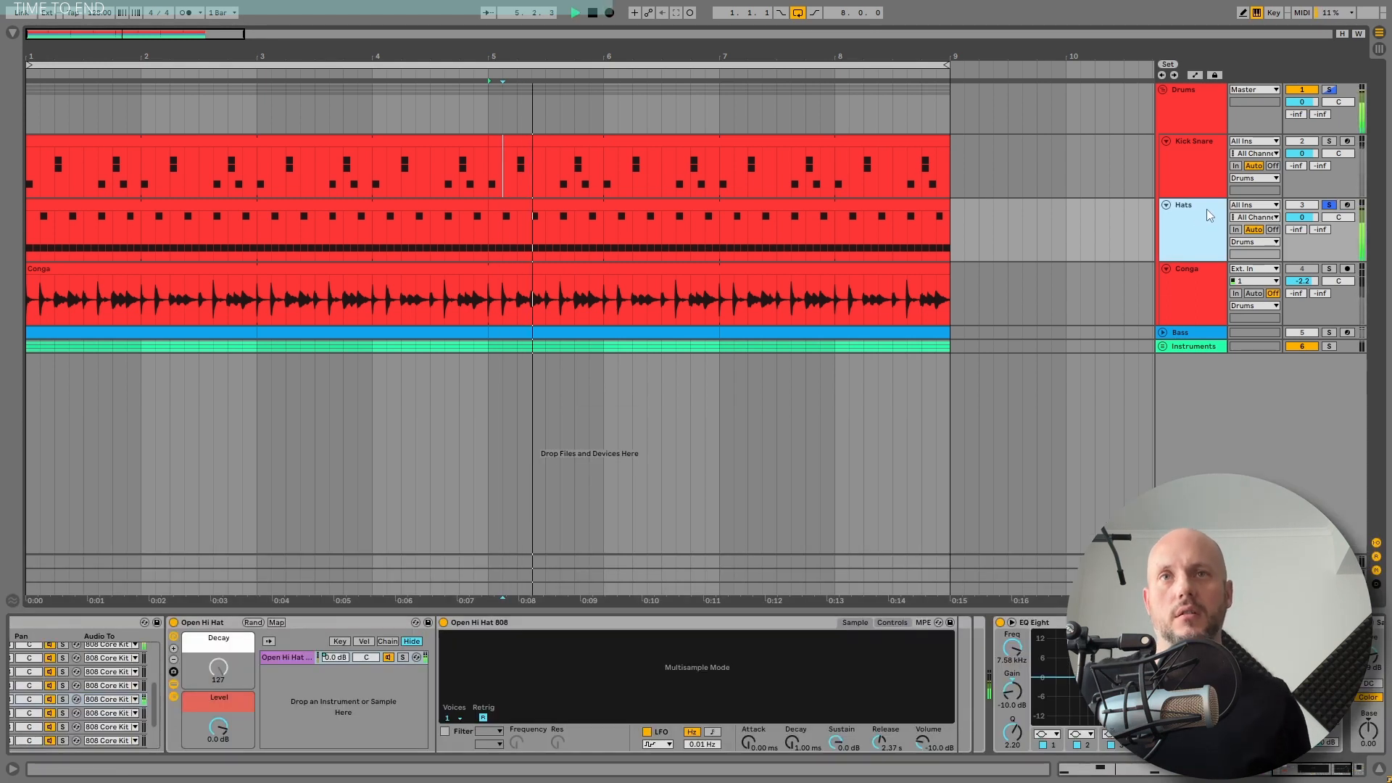
pyautogui.moveTo(1292, 773); pyautogui.dragTo(1332, 769)
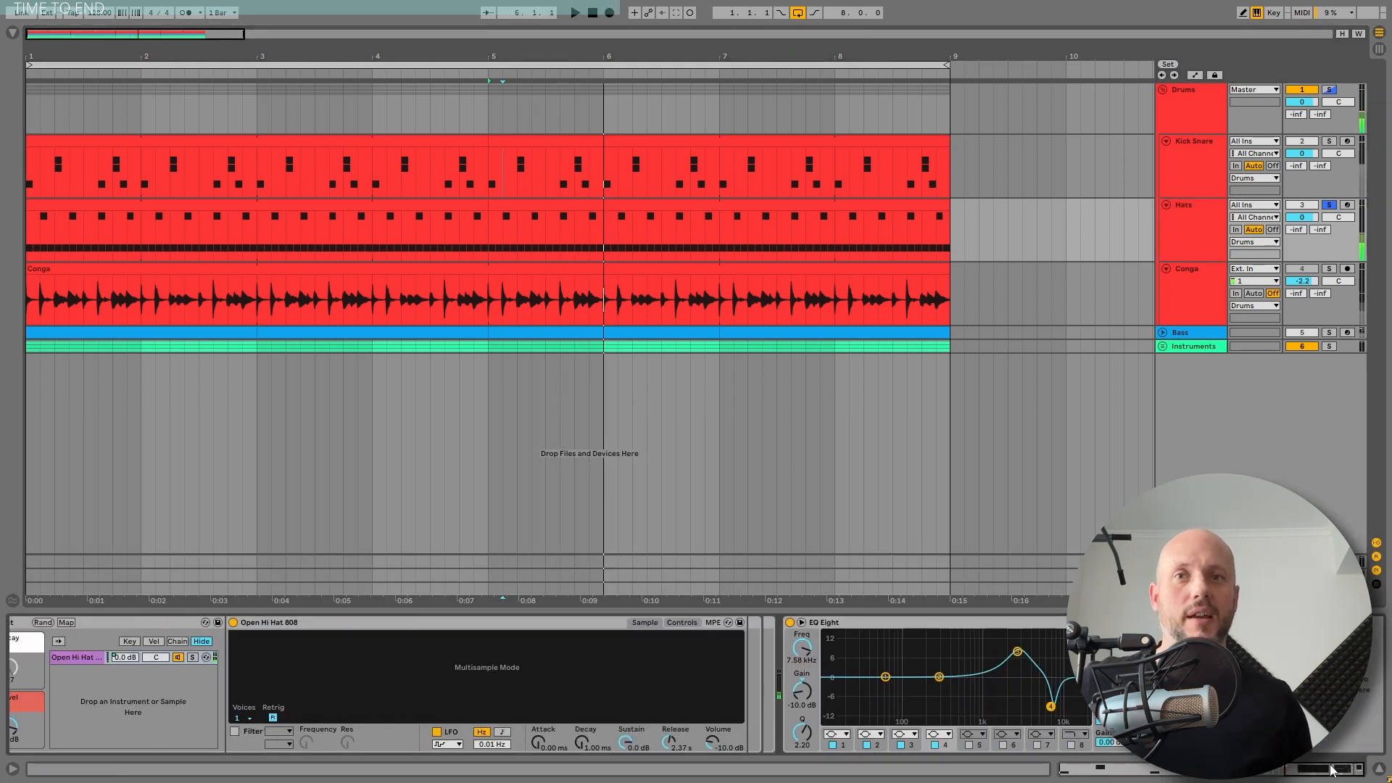
# - Solo the whole Drums group, play it and show the group's Saturator
pyautogui.click(1178, 106)
pyautogui.press('space')
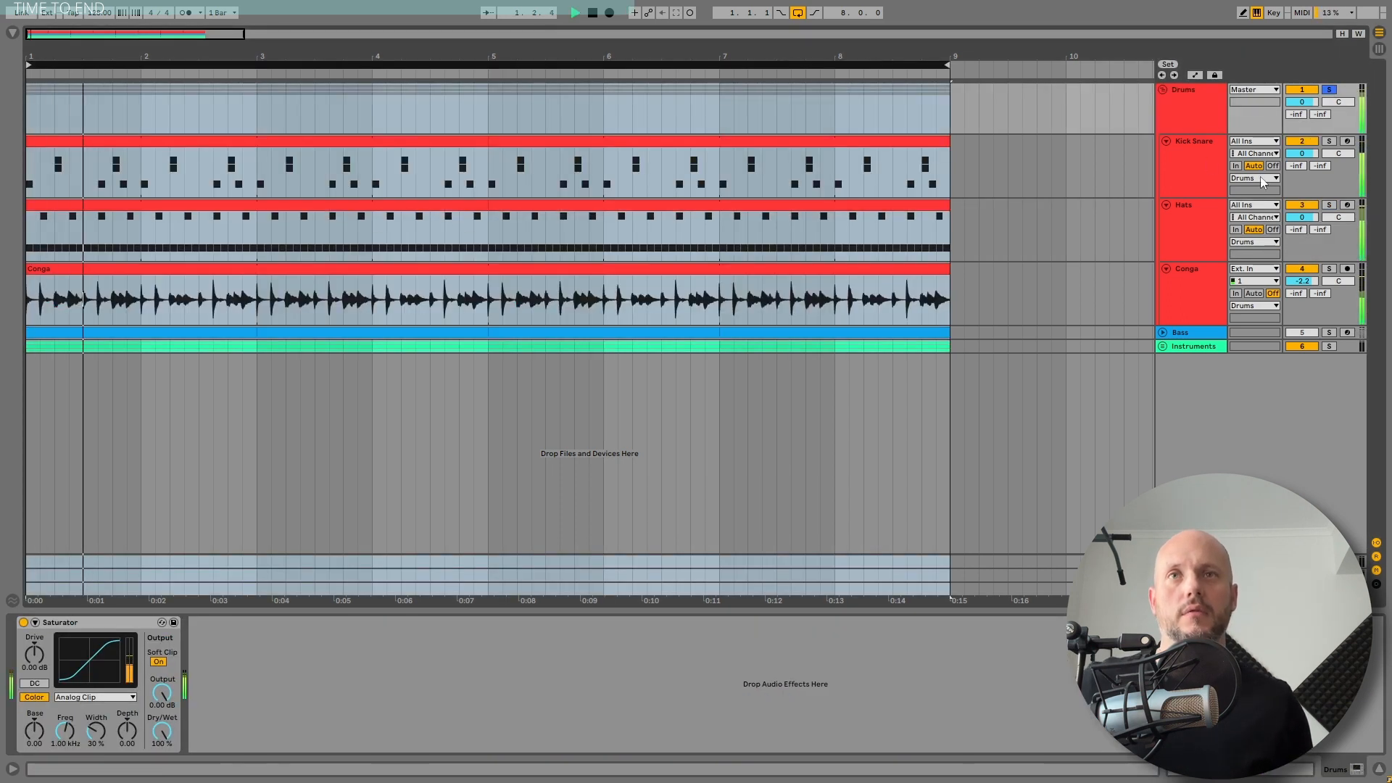
pyautogui.click(1198, 119)
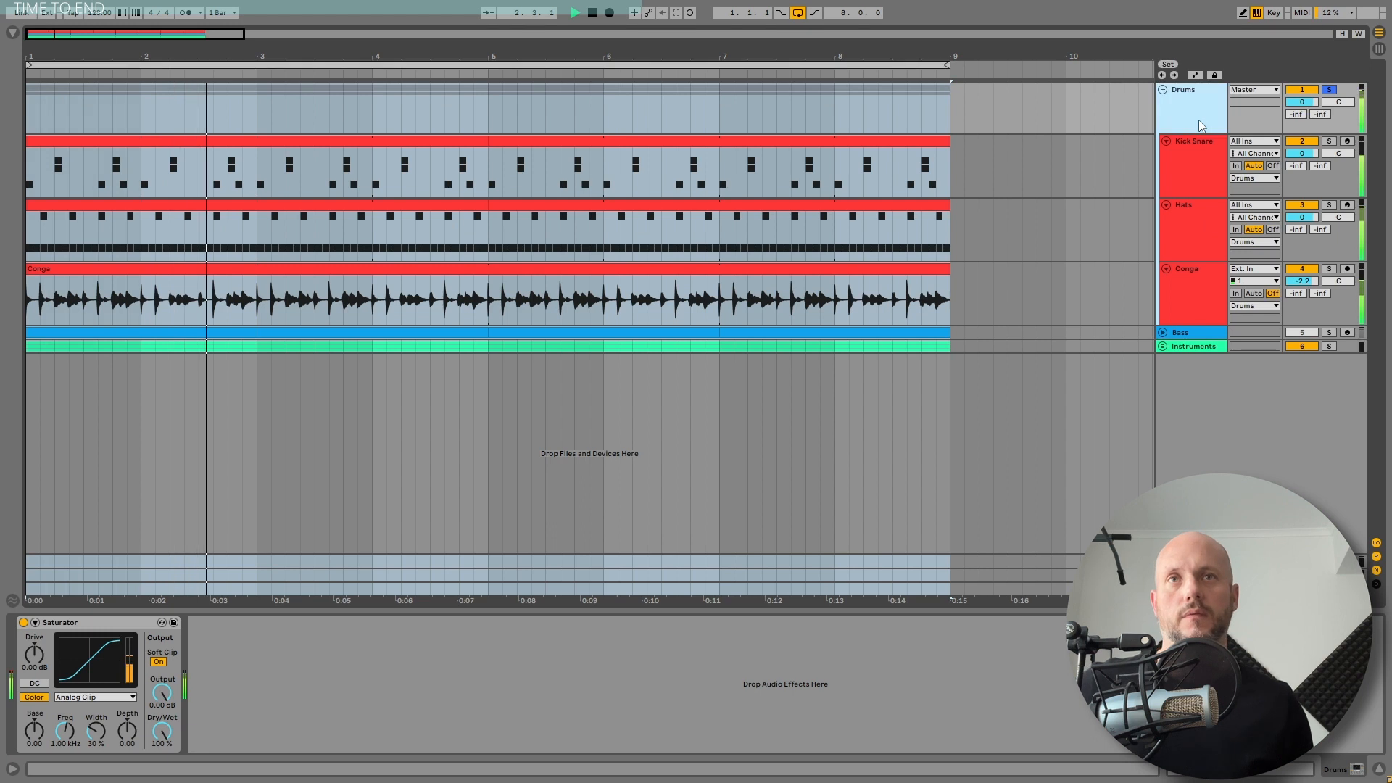
# - Unfold and solo the Instruments group and play its sitar, guitar and vocal tracks together
pyautogui.click(1159, 346)
pyautogui.click(1203, 351)
pyautogui.press('space')
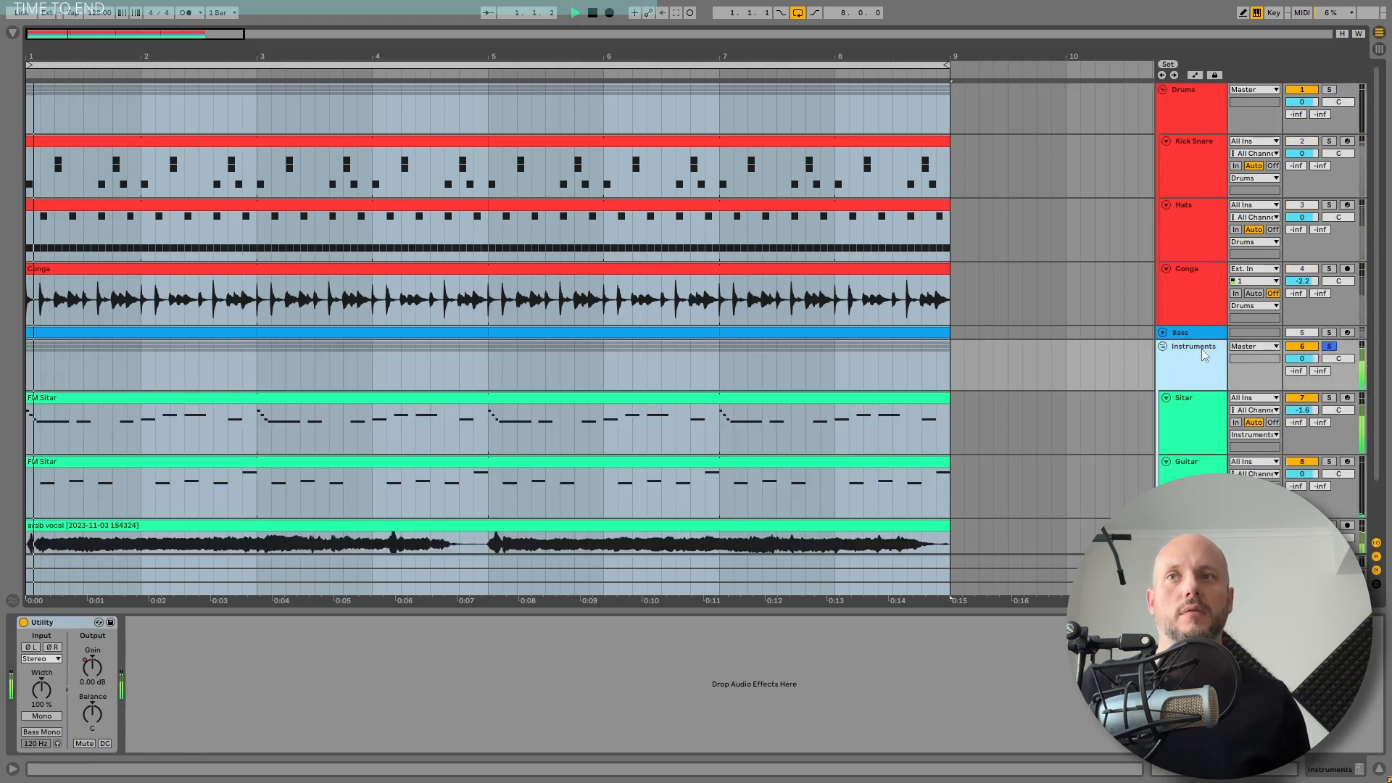
pyautogui.scroll(-2, 1202, 351)
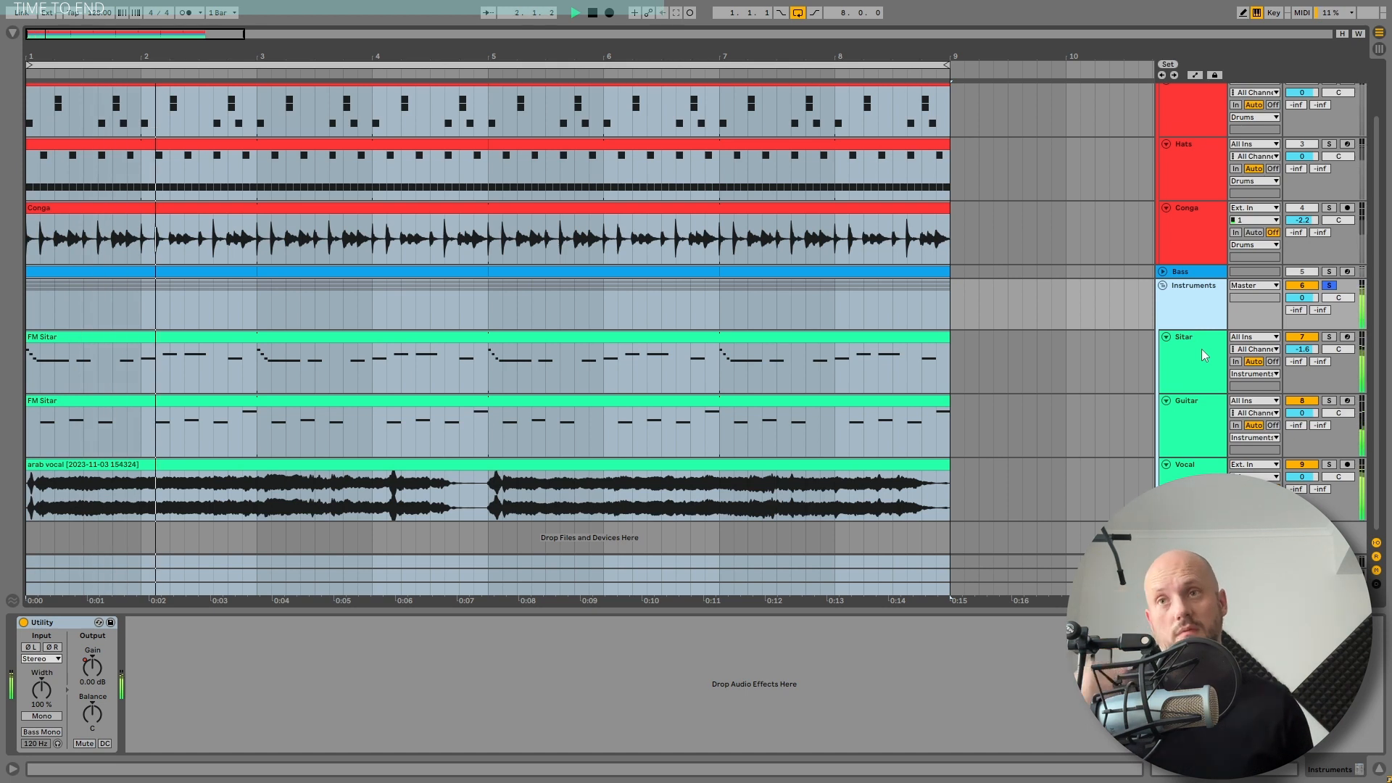
pyautogui.click(592, 13)
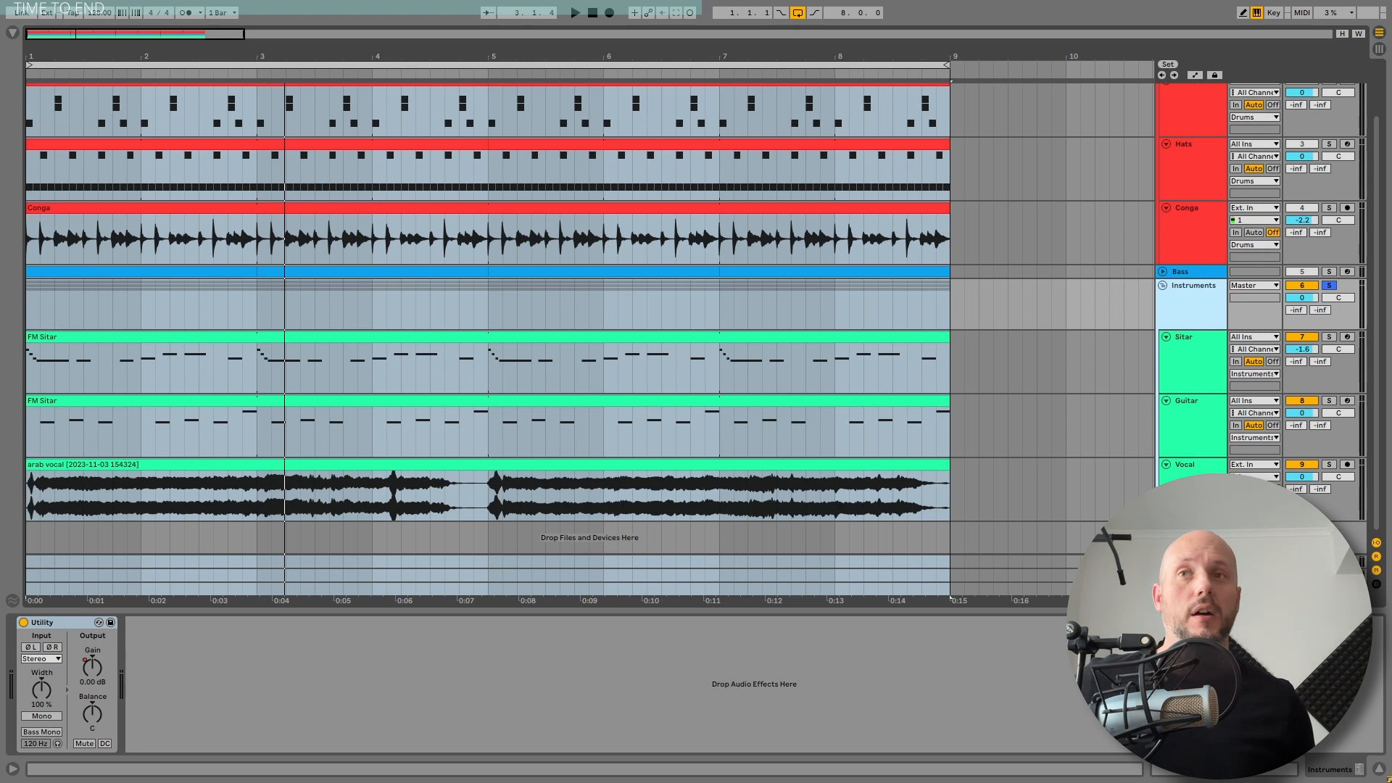
# - Solo the Vocal track, deactivate both EQ Eights, the Pedal and the Reverb, and audition the dry vocal
pyautogui.click(1096, 517)
pyautogui.click(1328, 465)
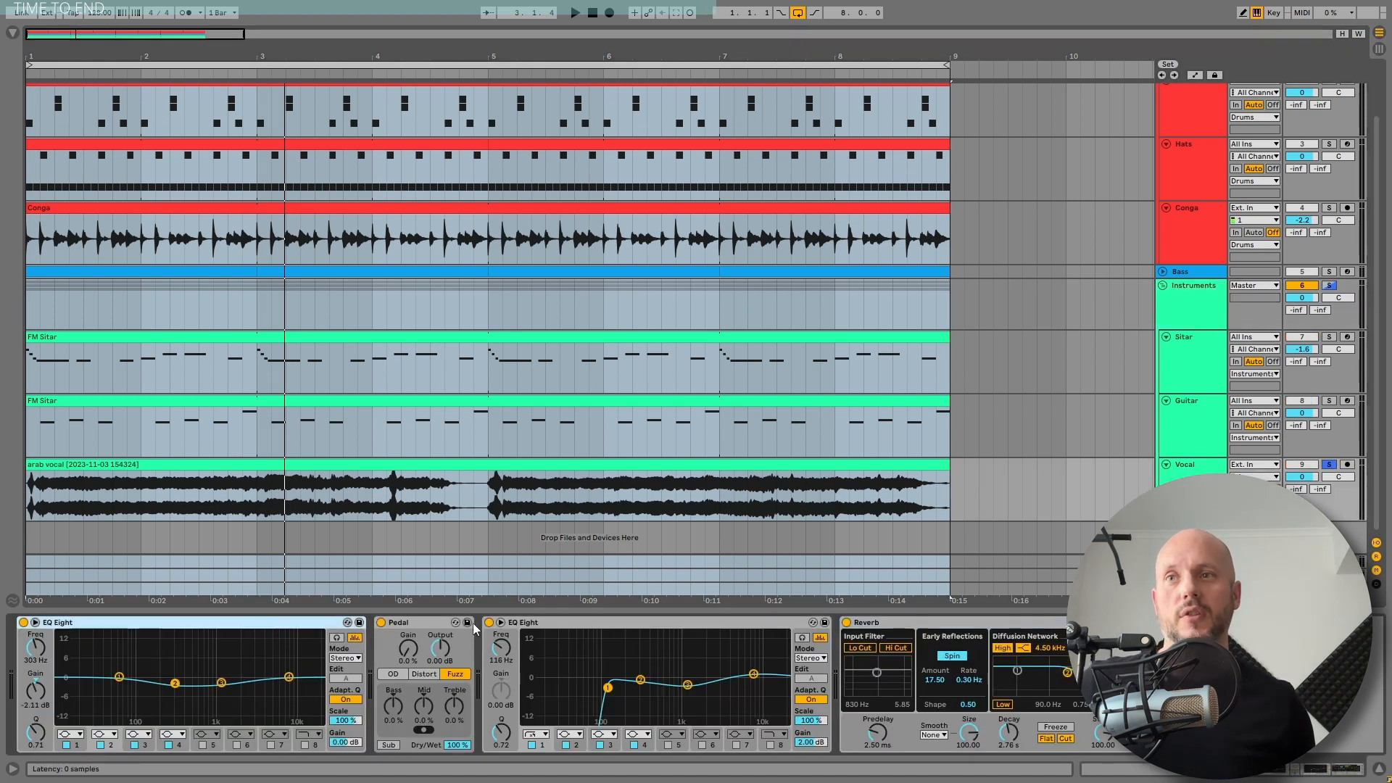
pyautogui.press('0')
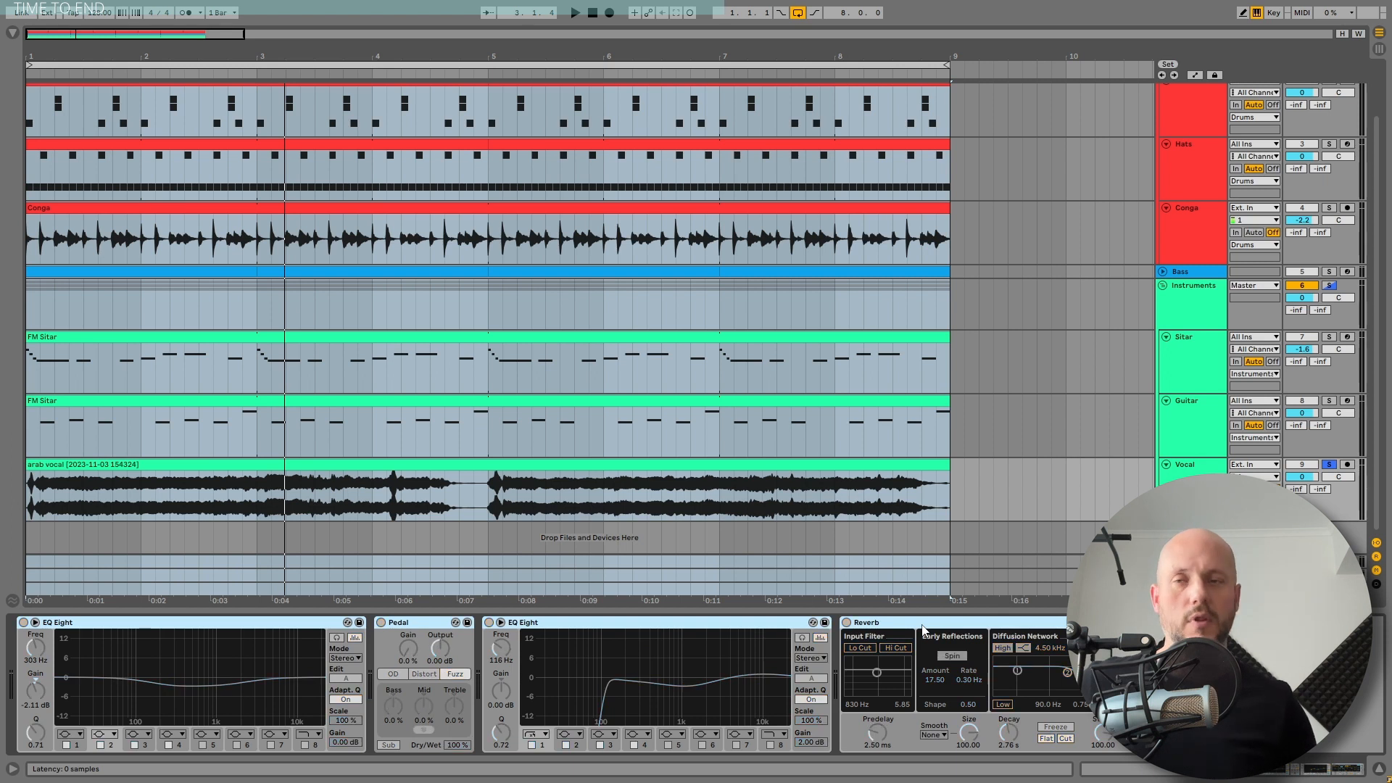
pyautogui.press('space')
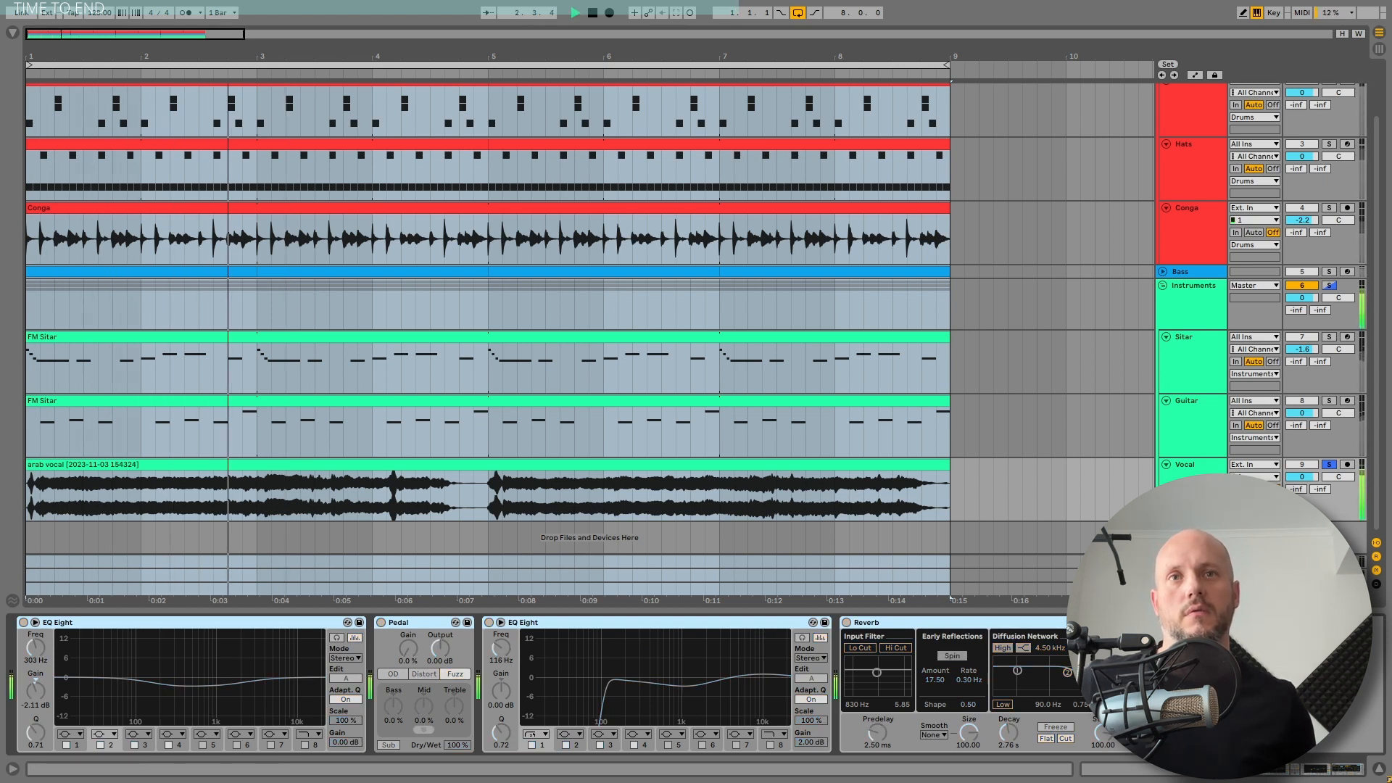
pyautogui.press('space')
# - Unsolo the Vocal track and play the full mix with the vocal effects bypassed
pyautogui.click(1329, 465)
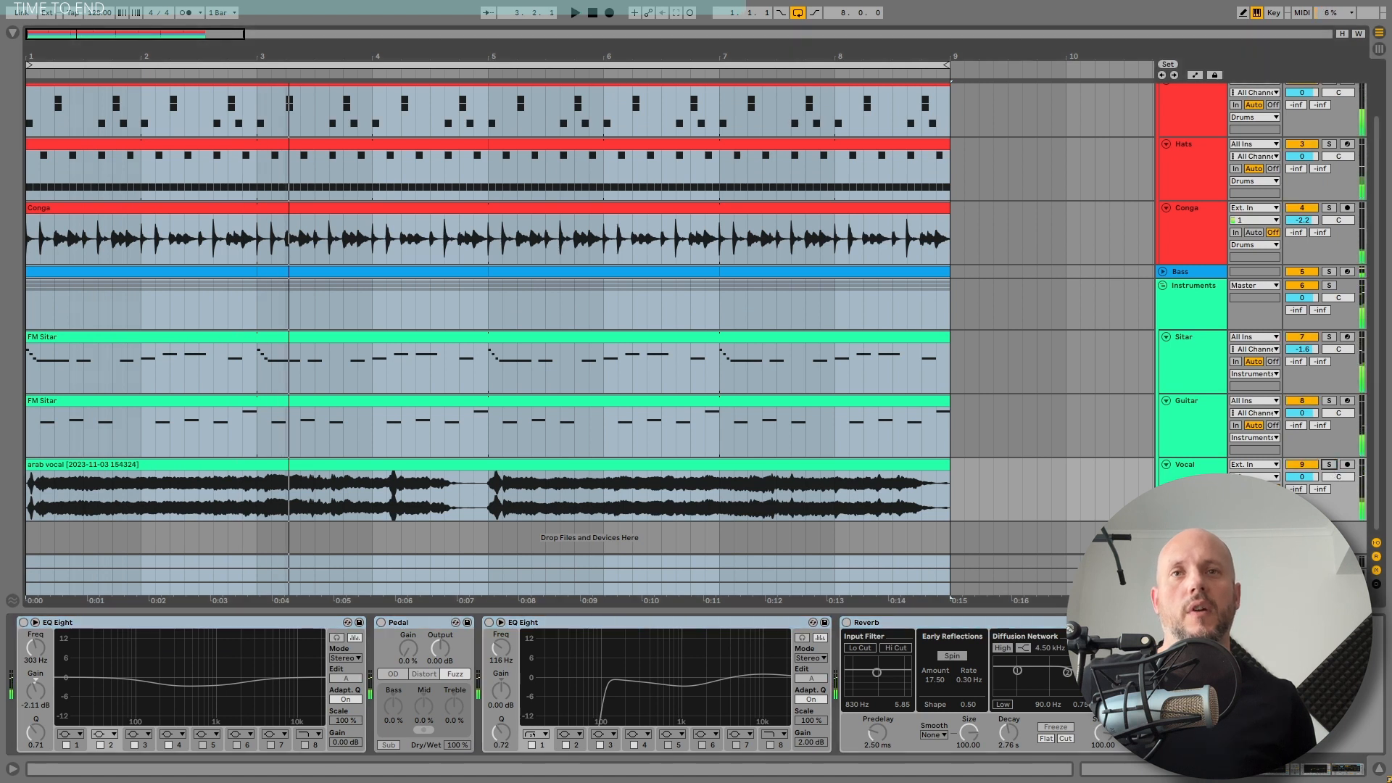
pyautogui.press('space')
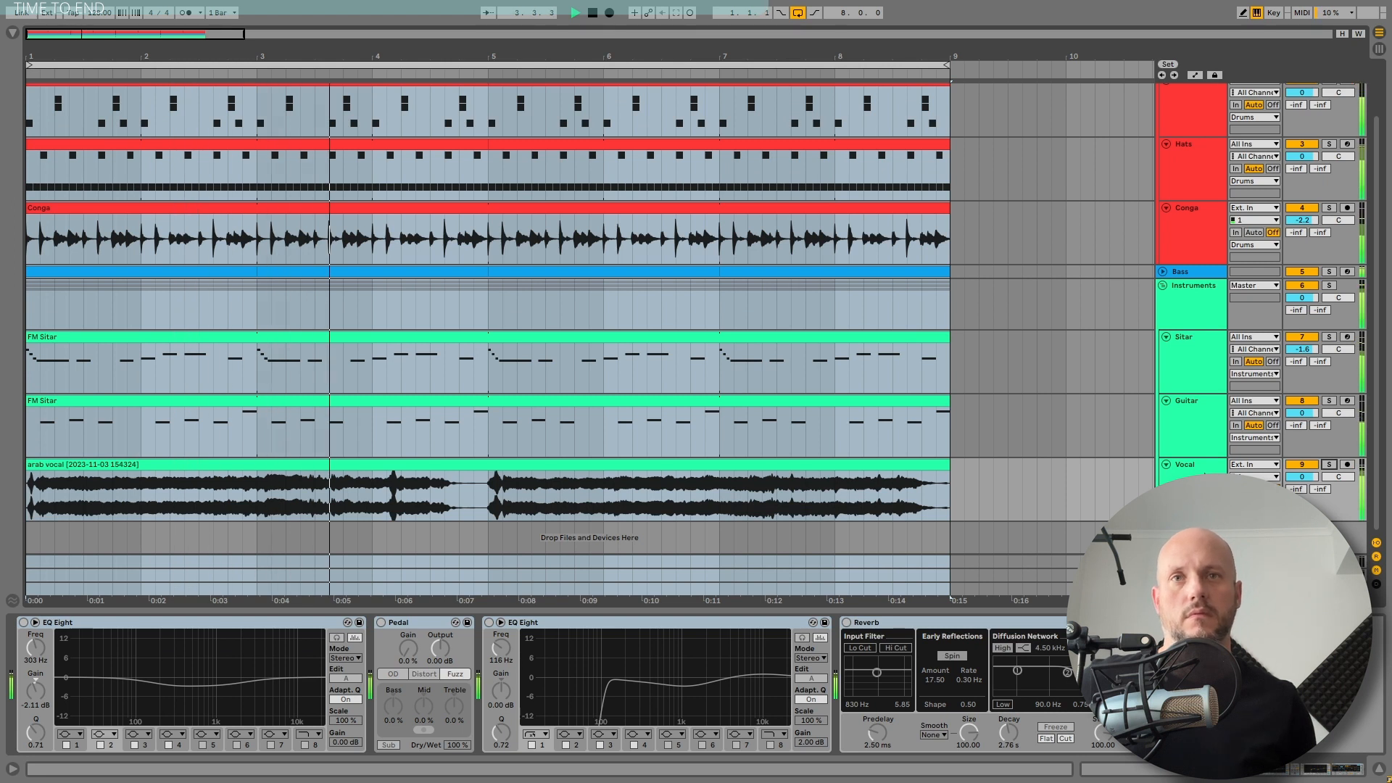
pyautogui.press('space')
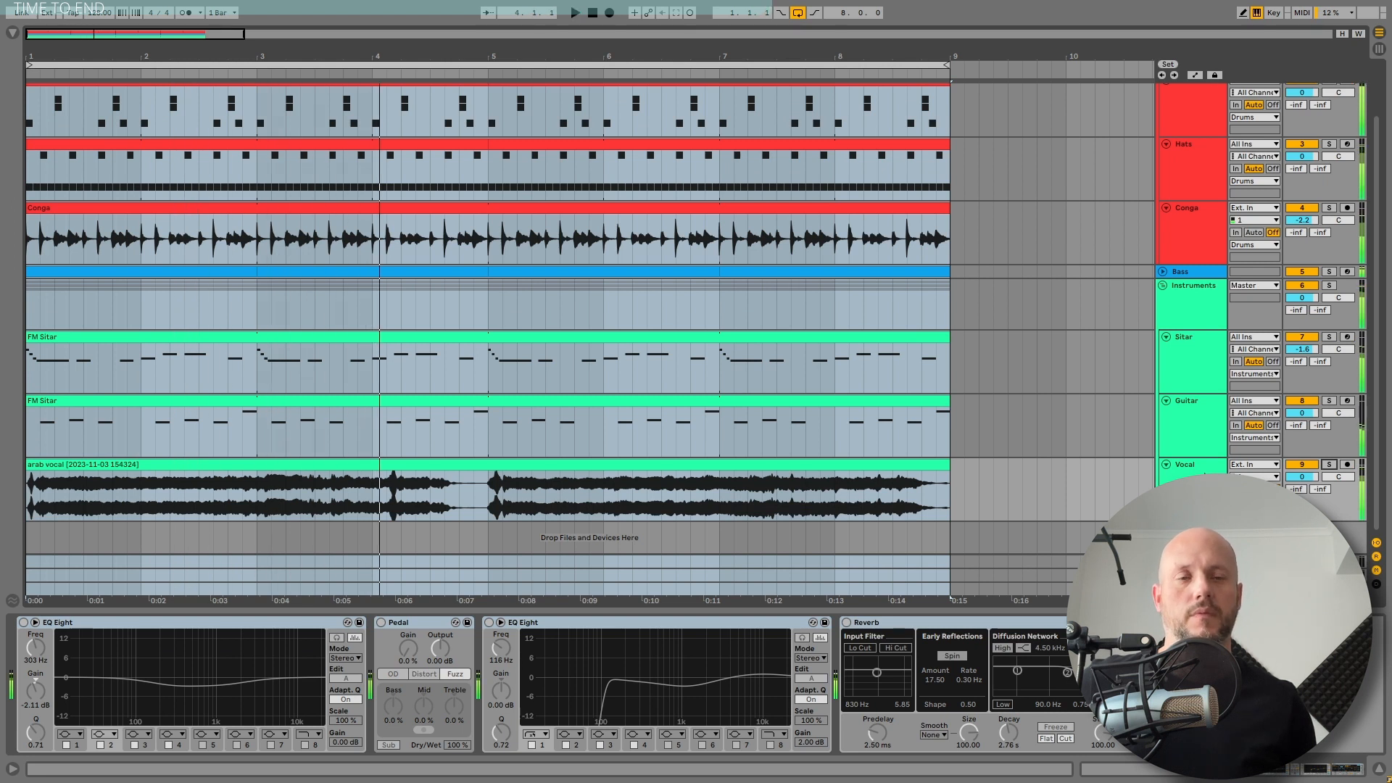
# - Reactivate both EQ Eights, the Pedal and the Reverb on the Vocal track
pyautogui.click(1060, 630)
pyautogui.keyDown('shift'); pyautogui.click(298, 624); pyautogui.keyUp('shift')
pyautogui.press('0')
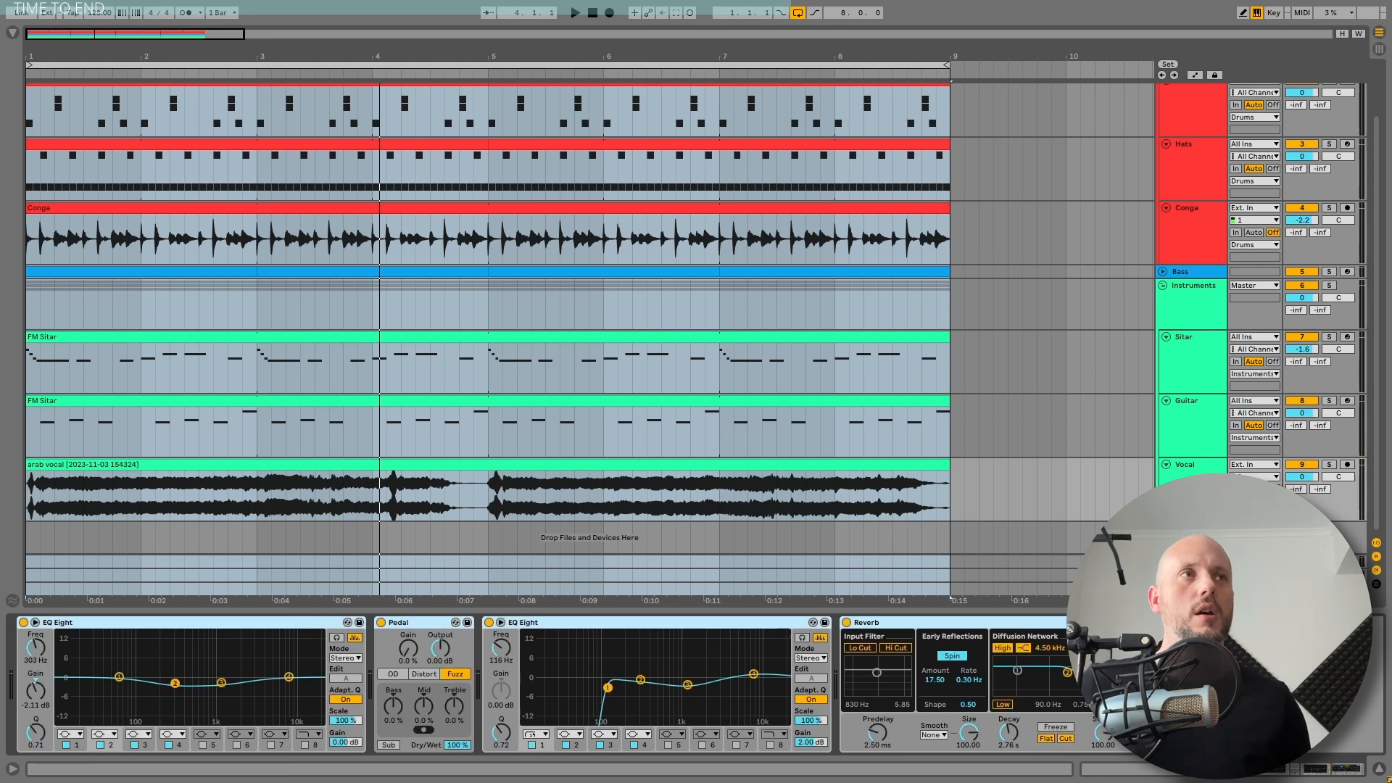
# - Switch to the browser to view the YouTube page "Middle Eastern Royalty Free Music With Vocals", and return to Ableton Live
pyautogui.hotkey('alt', 'Tab')
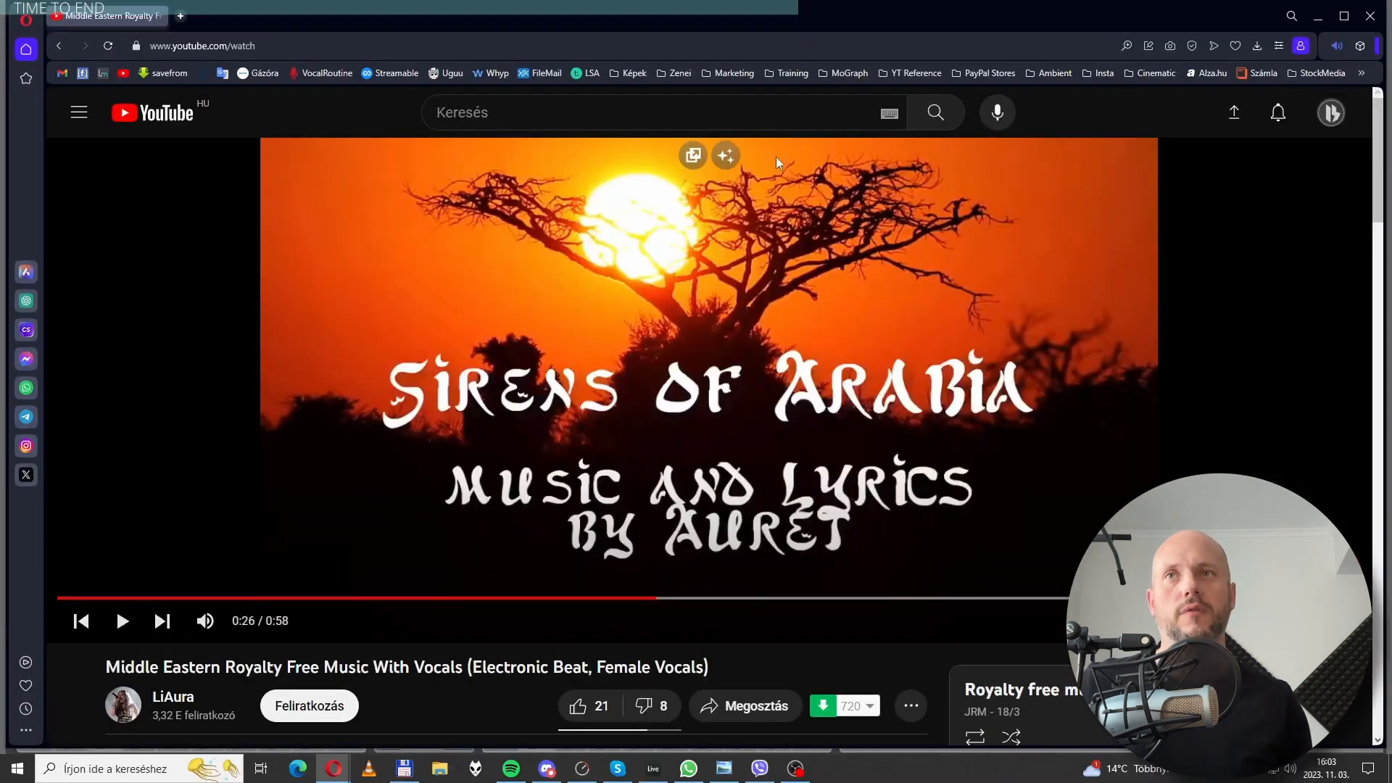
pyautogui.scroll(-2, 421, 189)
pyautogui.scroll(2, 354, 543)
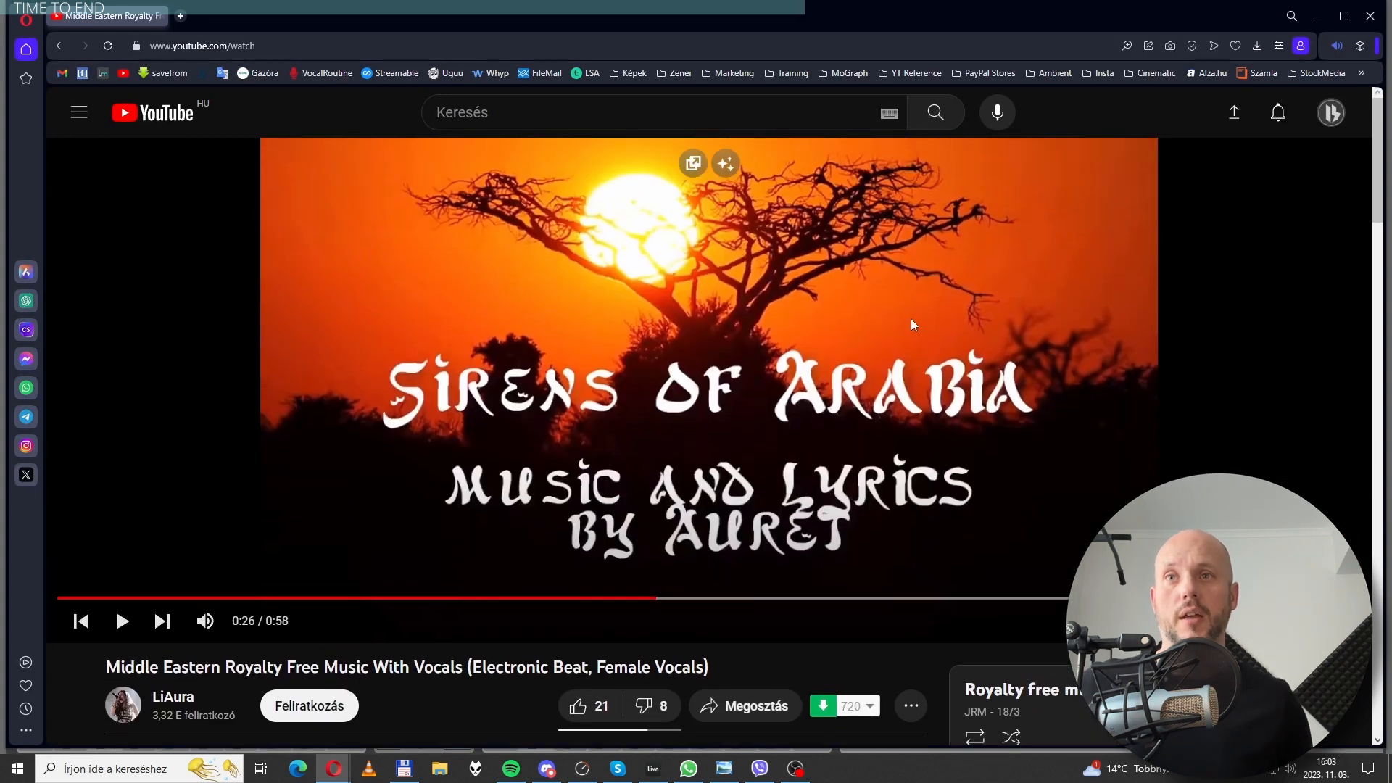
pyautogui.click(1314, 16)
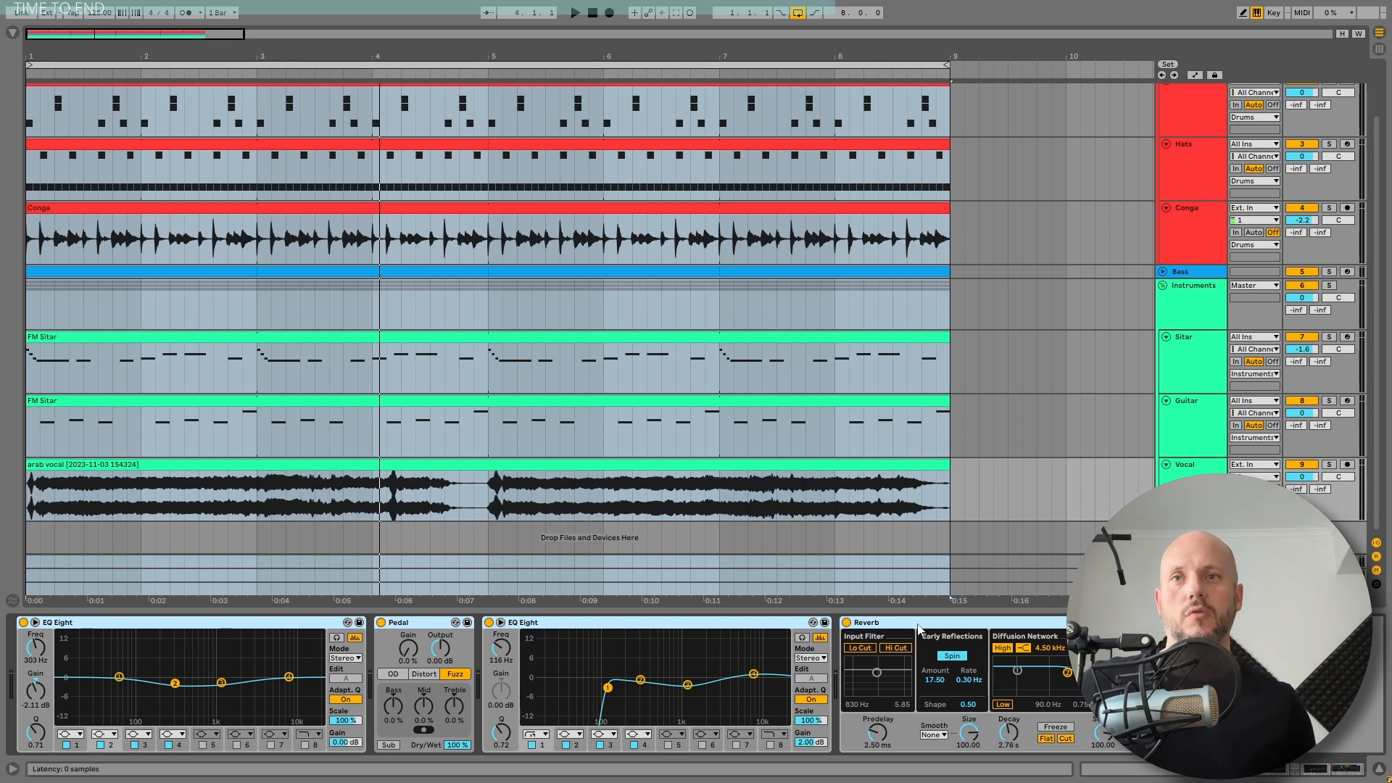
# - Audition the Sitar and Guitar tracks one after the other in solo, showing each track's devices
pyautogui.click(1199, 333)
pyautogui.press('s')
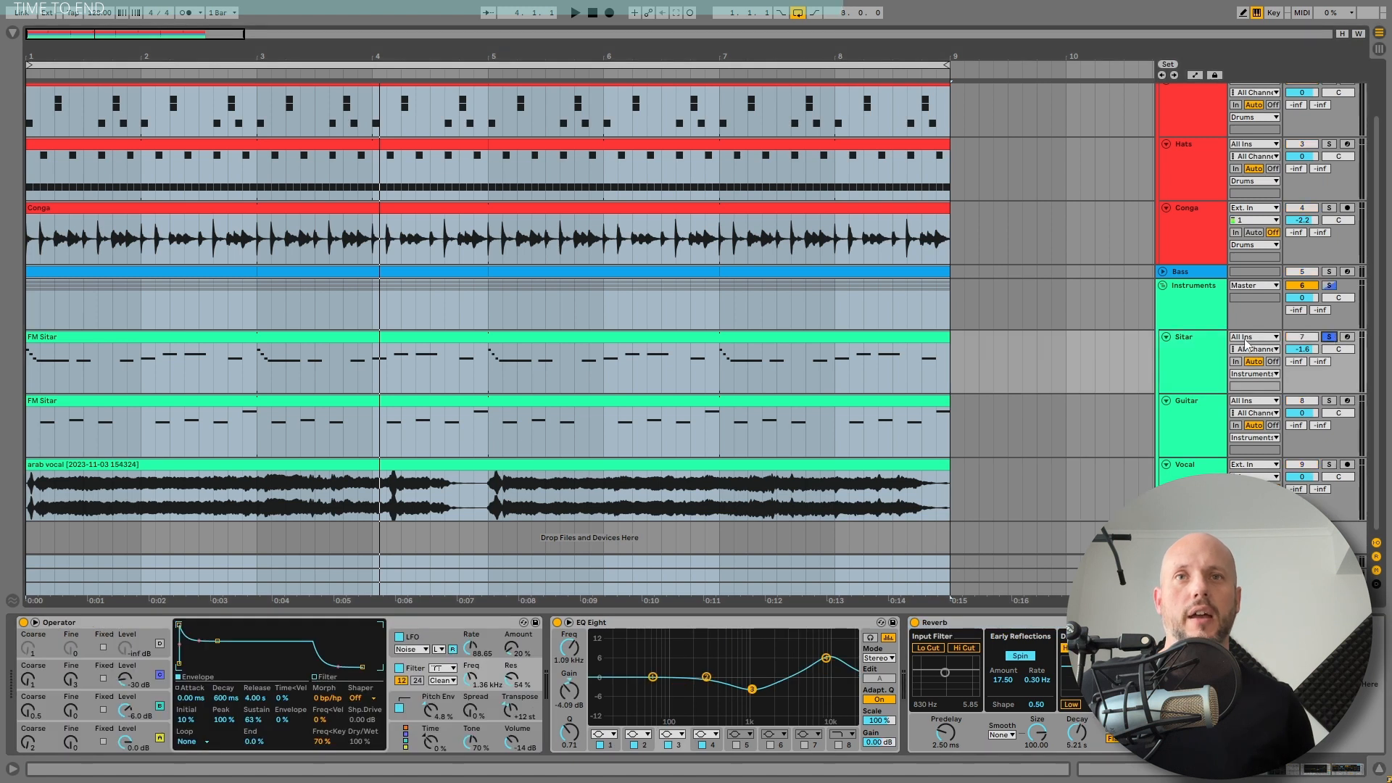
pyautogui.press('space')
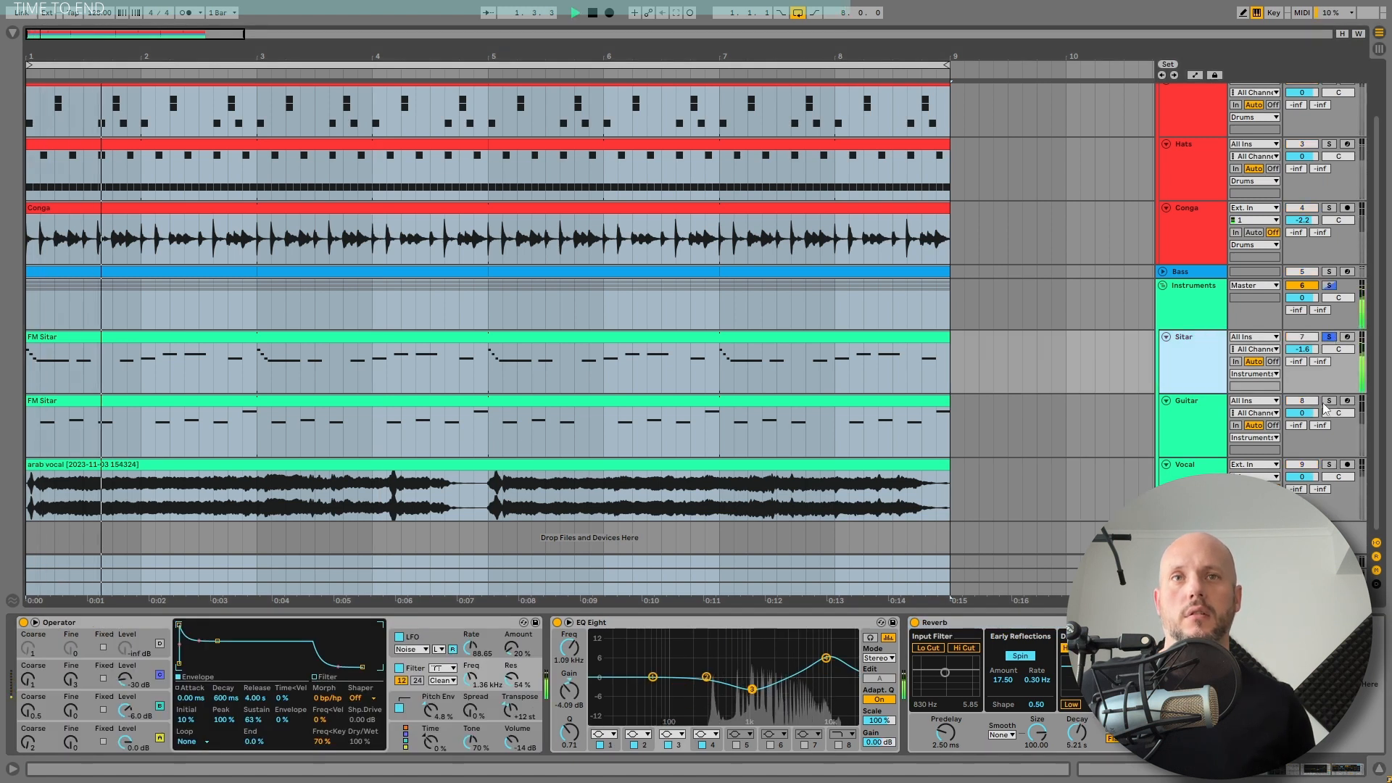
pyautogui.click(1178, 419)
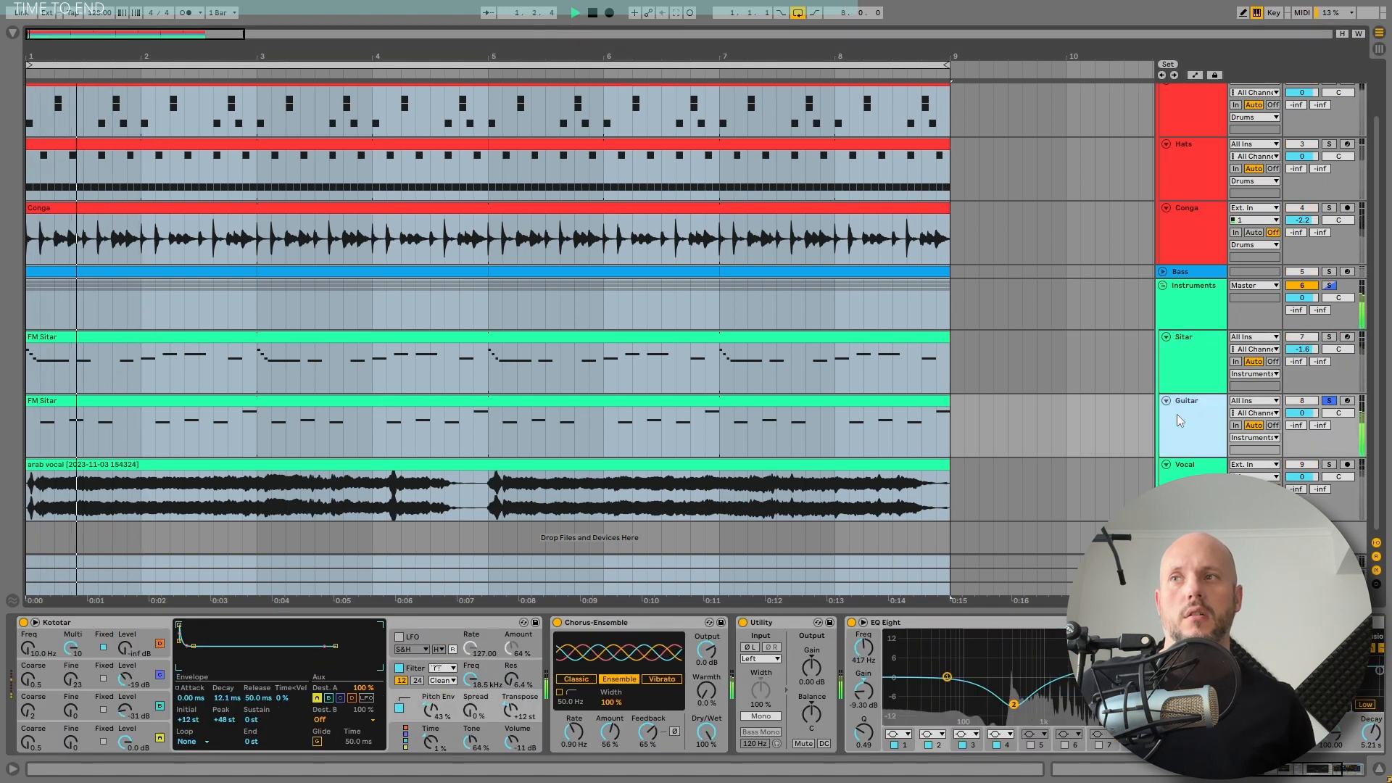
pyautogui.click(1327, 402)
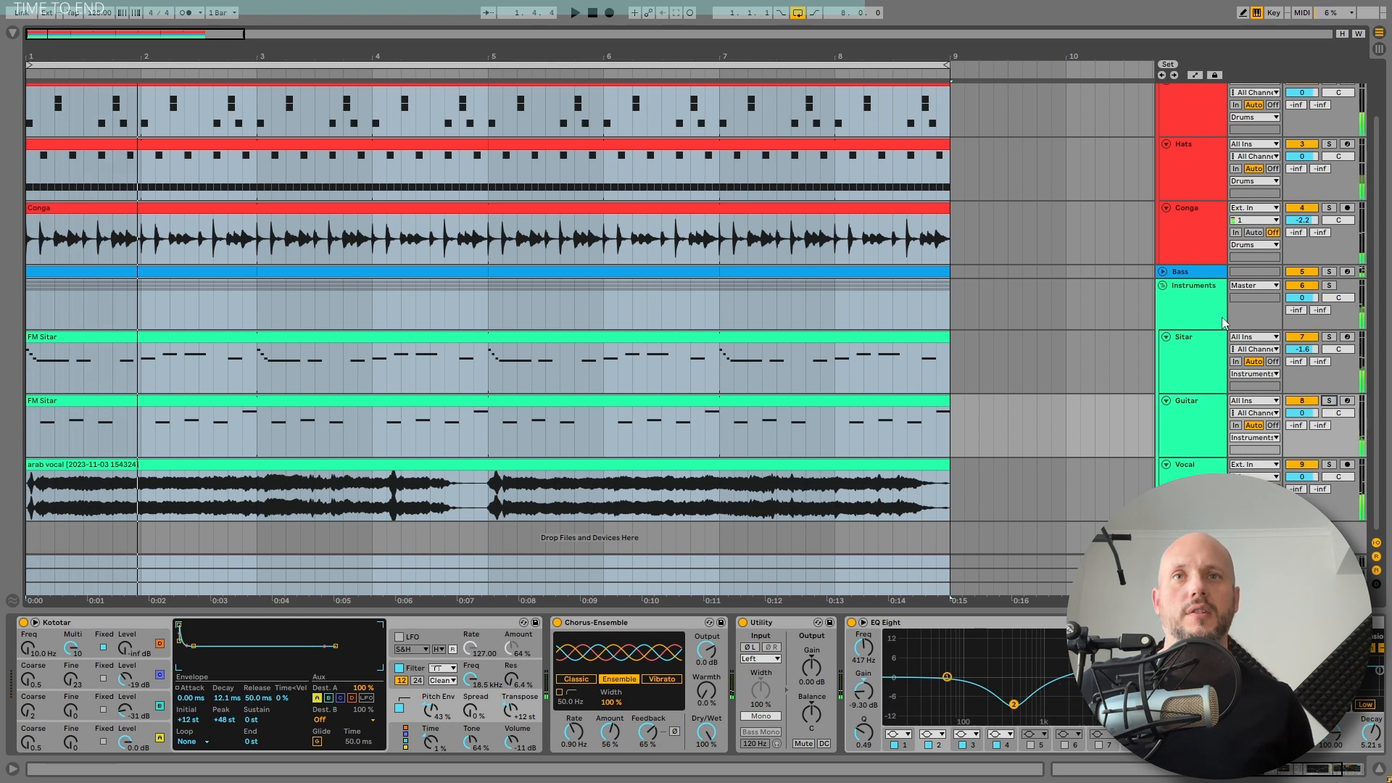
# - Play the full mix without solo and fold the Instruments group
pyautogui.click(1200, 300)
pyautogui.press('space')
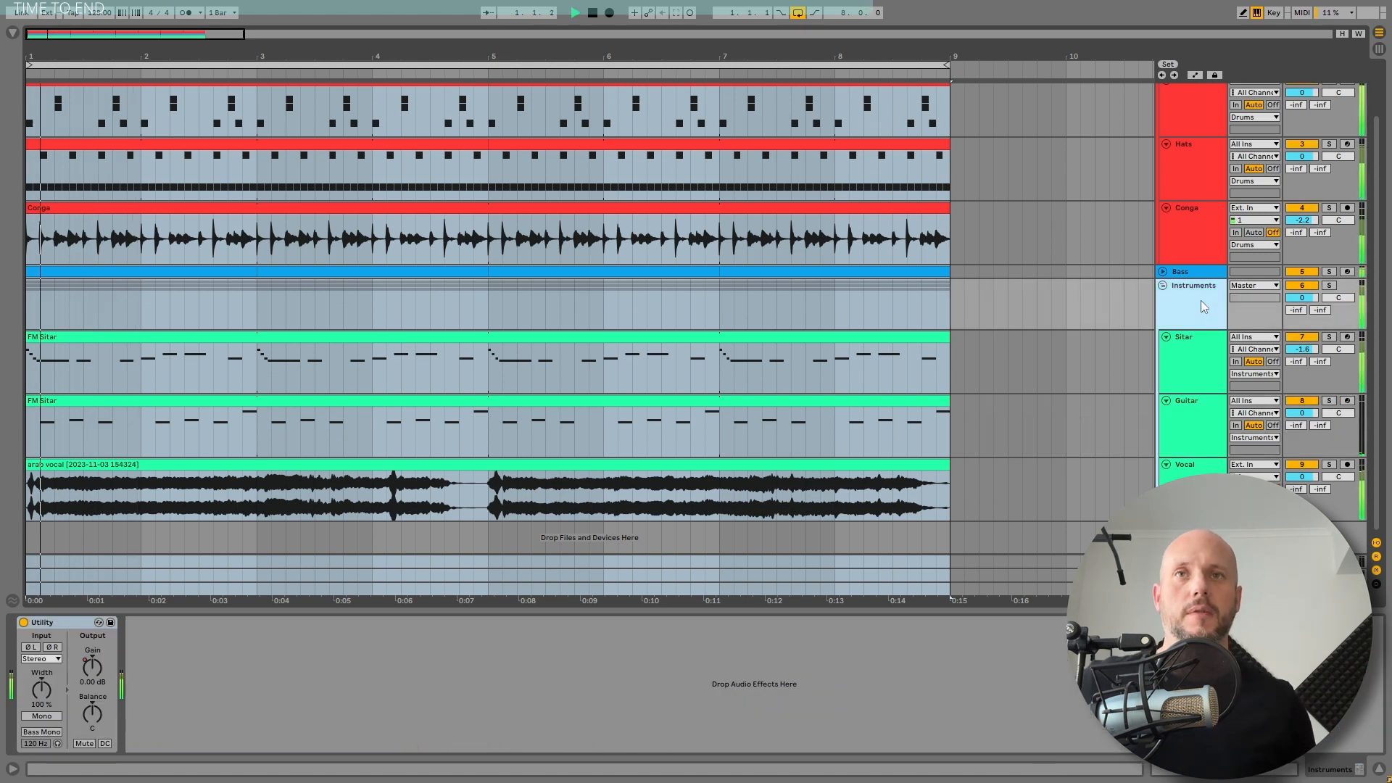
pyautogui.click(1162, 286)
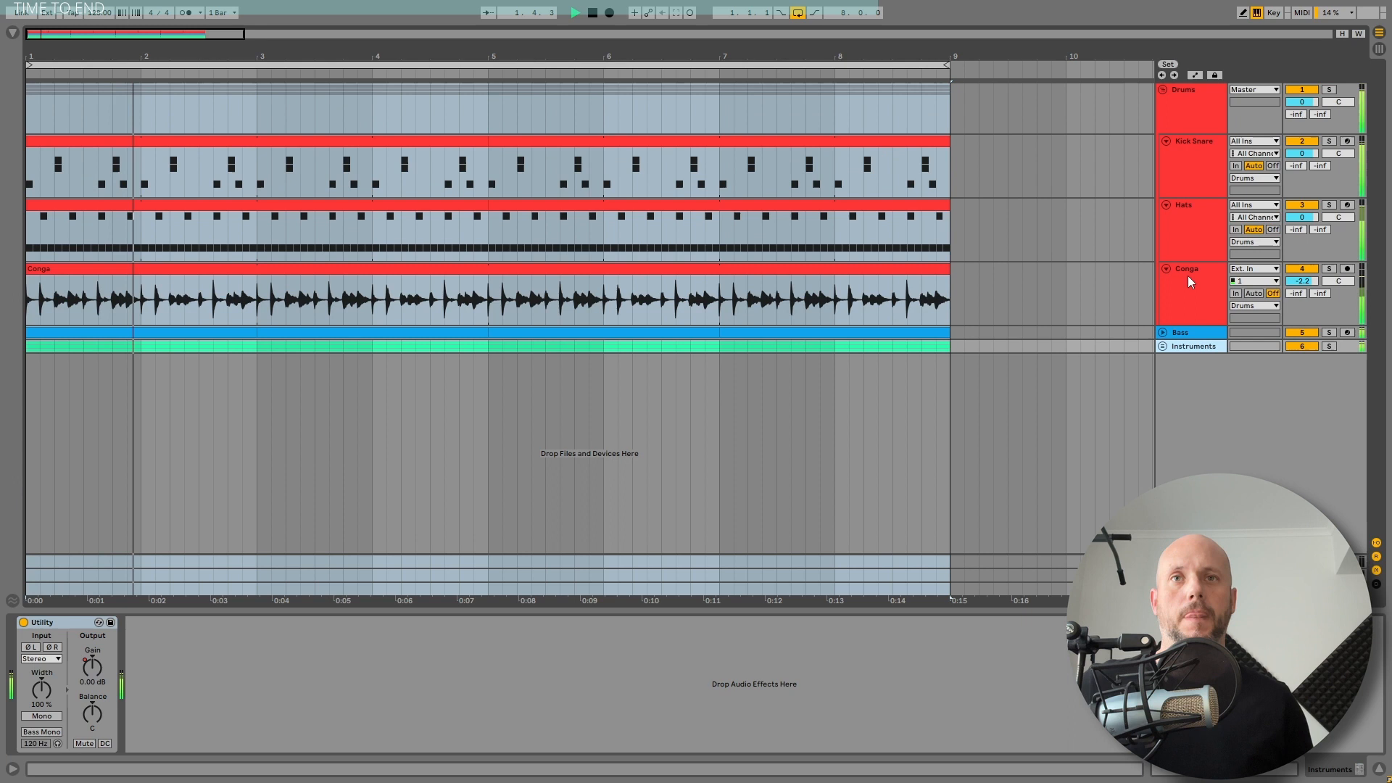
# - Unfold and solo the Bass track, open its Serum plug-in window and play the bass
pyautogui.click(1163, 332)
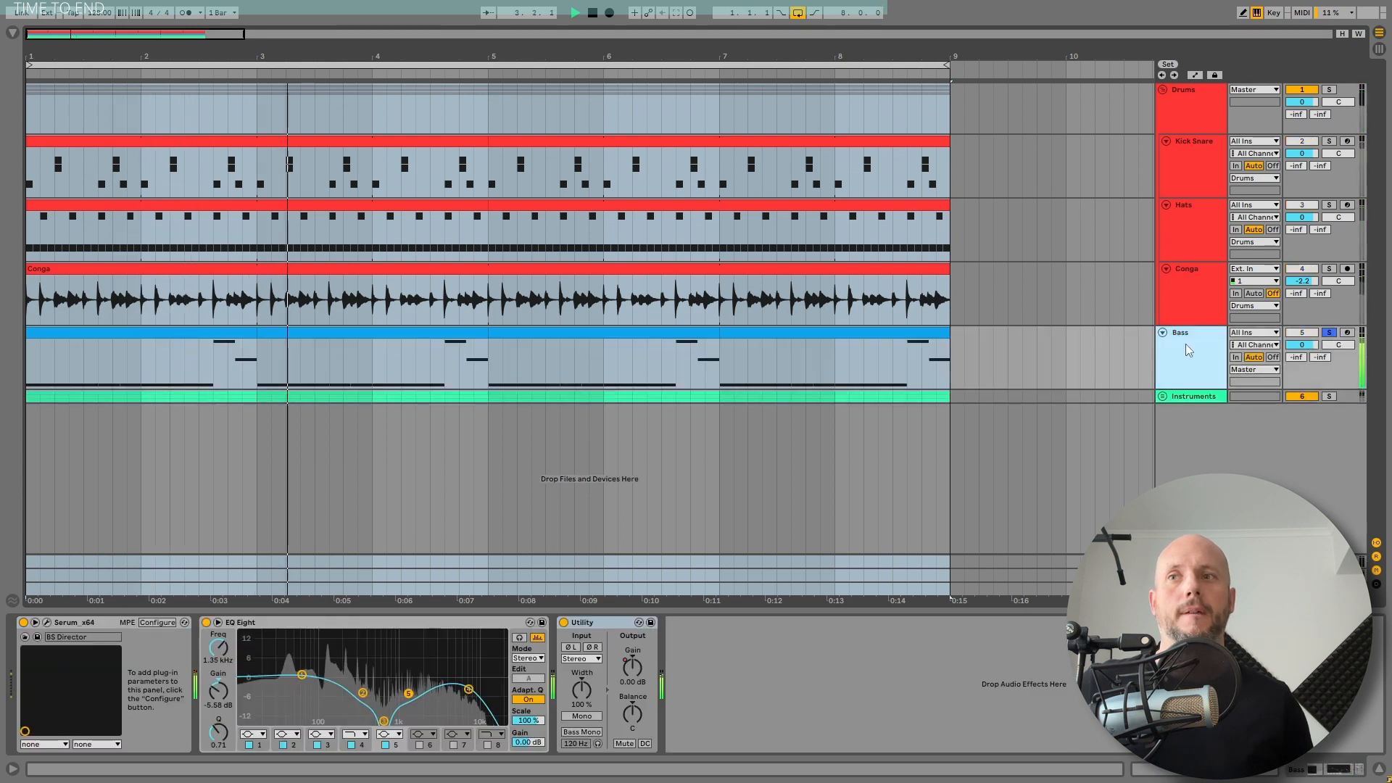
pyautogui.press('space')
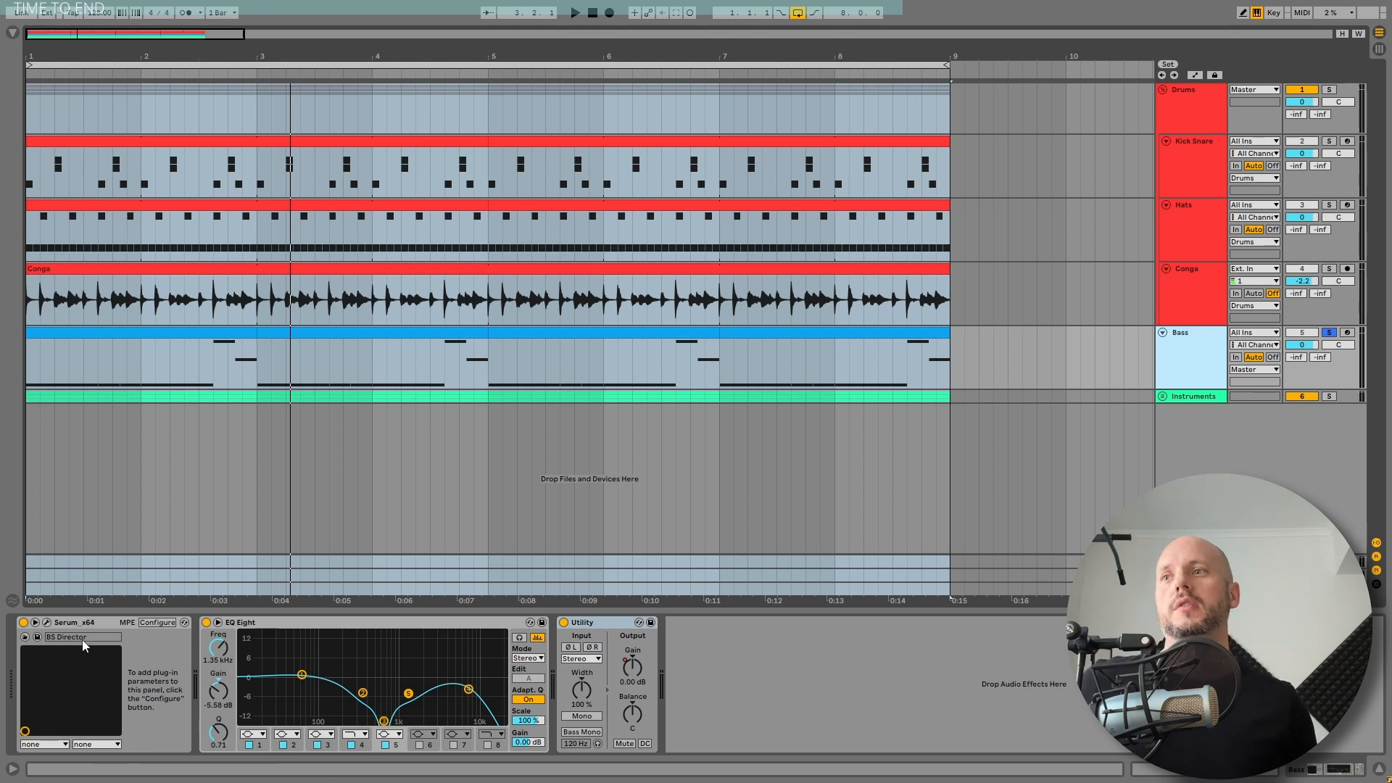
pyautogui.click(47, 622)
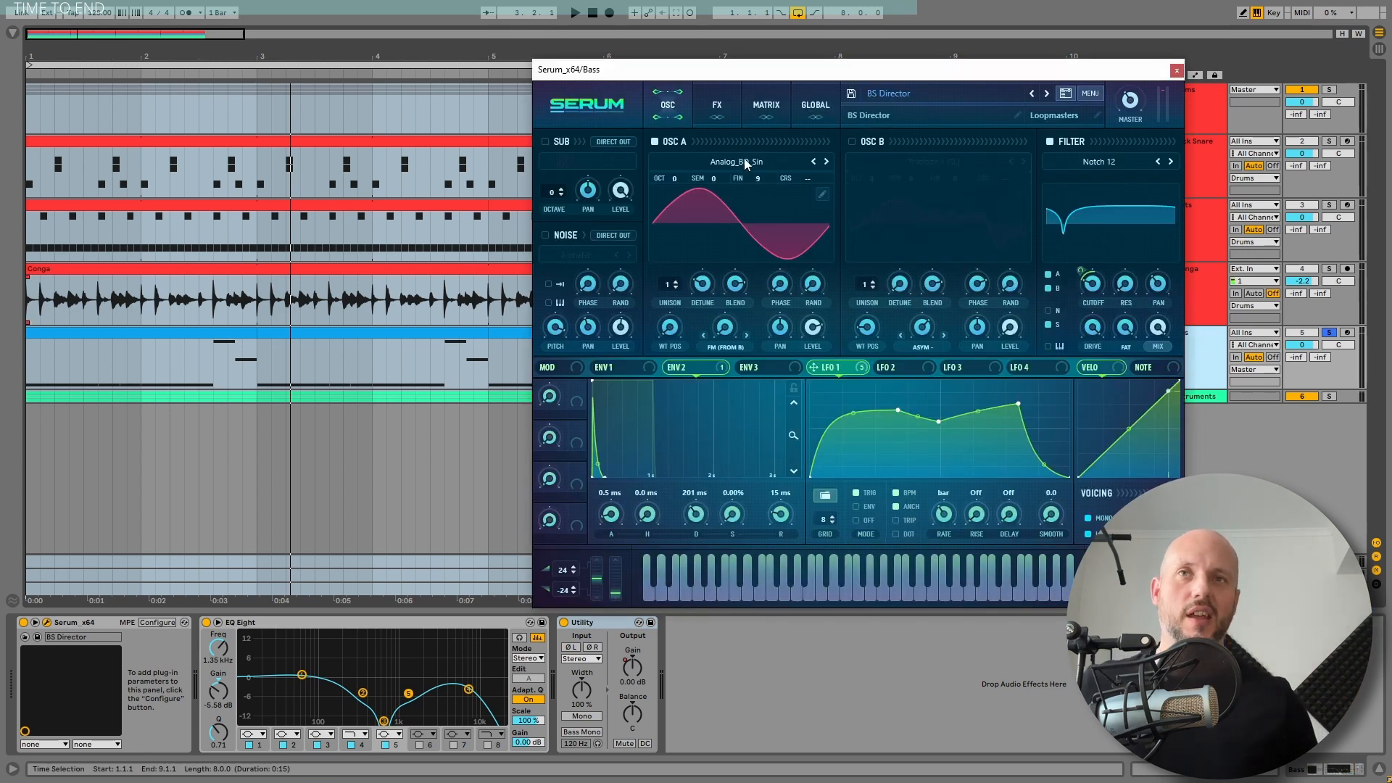
pyautogui.press('space')
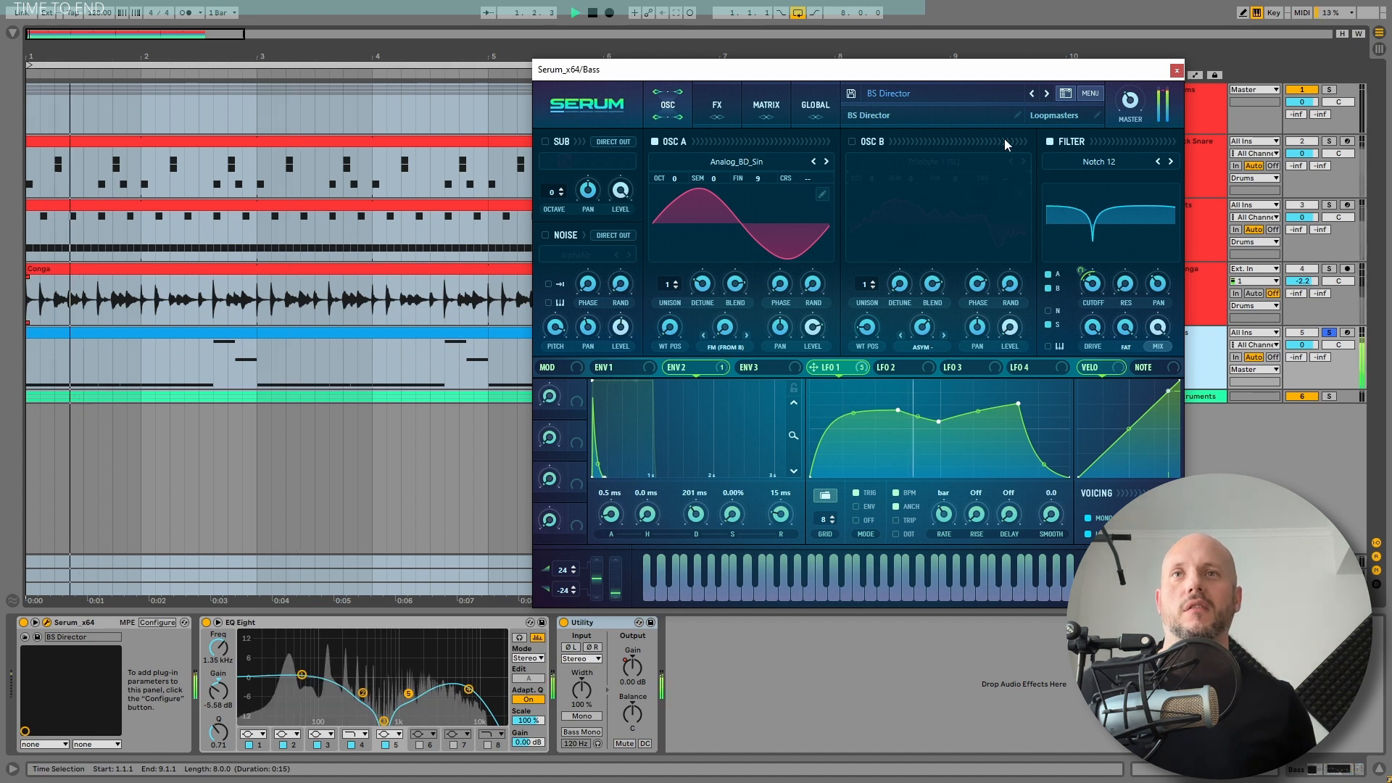
# - Audition the bass with Serum's Notch 12 filter switched off, and switch the filter back on
pyautogui.click(1050, 141)
pyautogui.press('space')
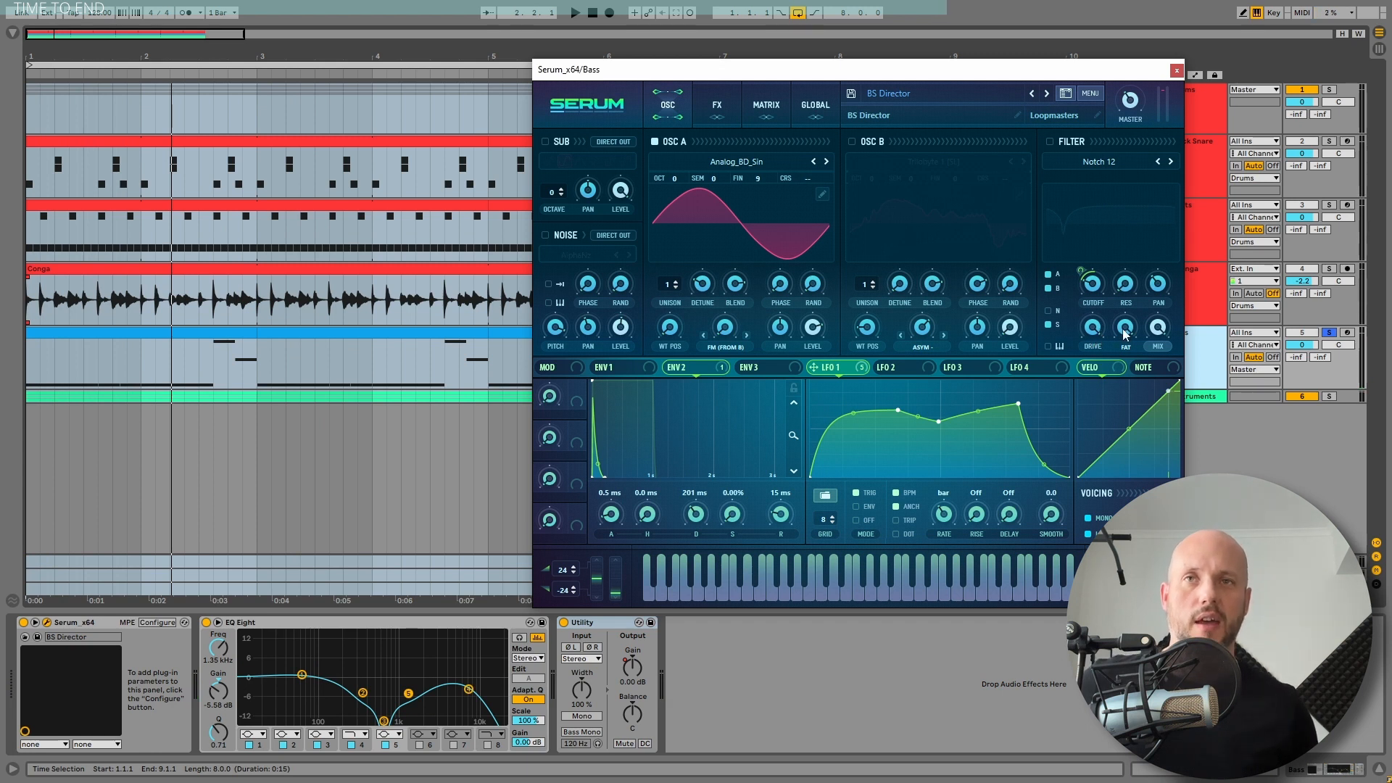
pyautogui.press('space')
pyautogui.click(1050, 142)
# - Adjust the cutoff of the Notch 12 filter around 57 to 65 Hz while auditioning the bass
pyautogui.moveTo(1080, 217); pyautogui.dragTo(1093, 292)
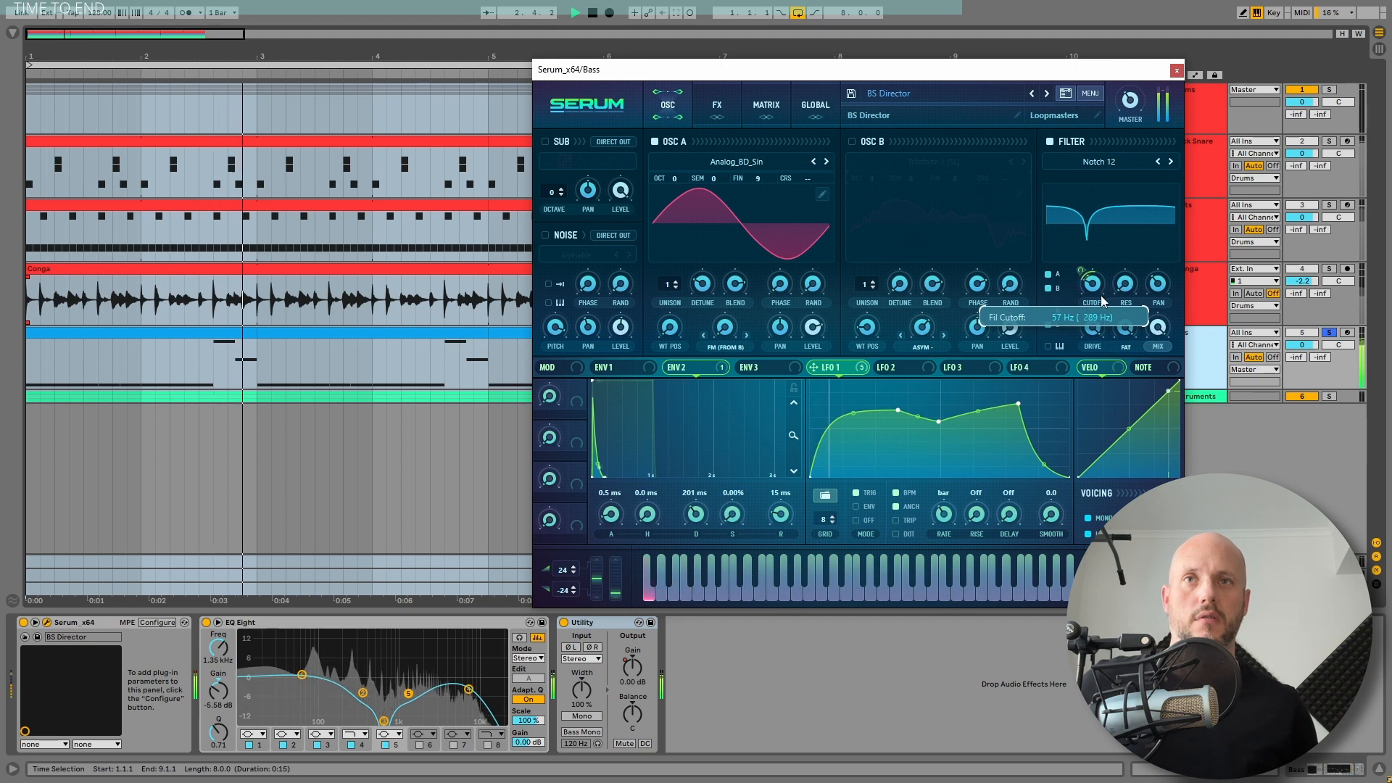
pyautogui.press('space')
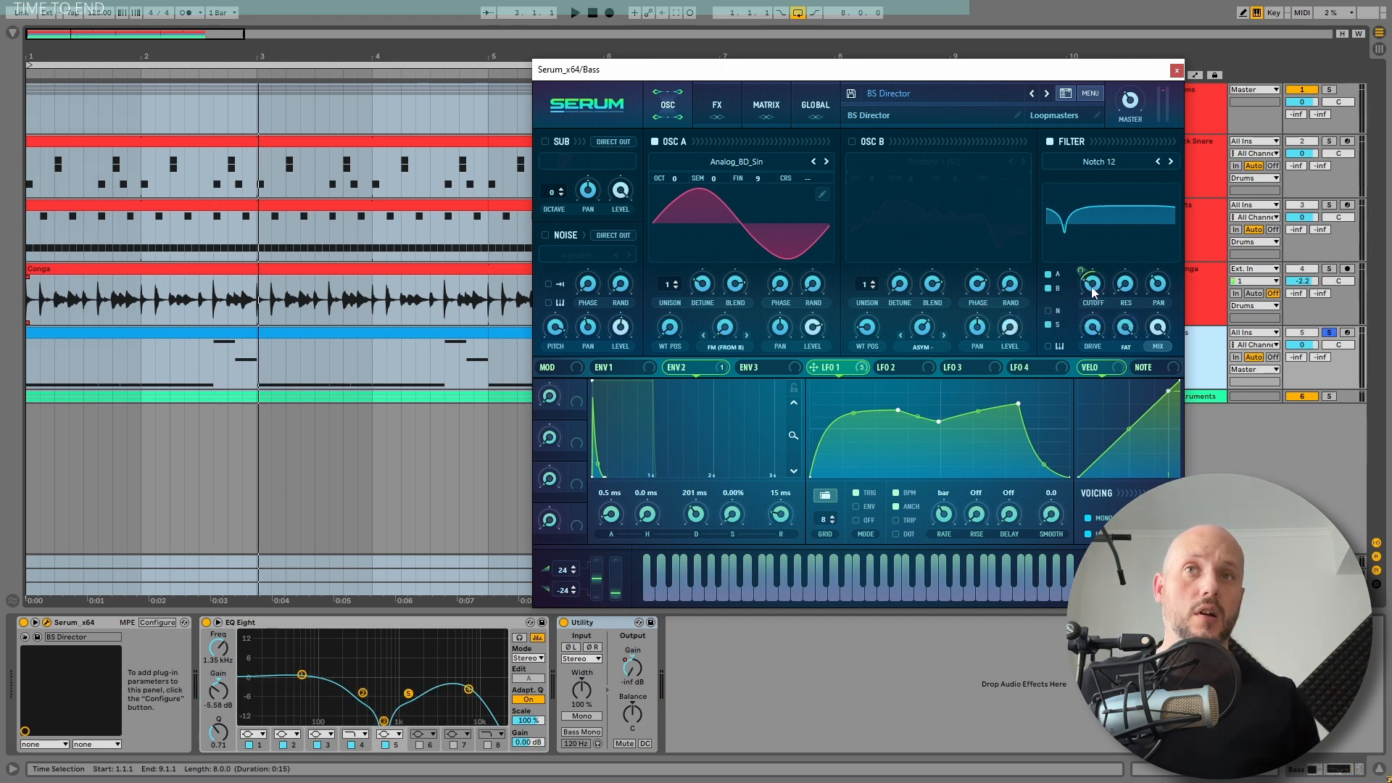
pyautogui.press('space')
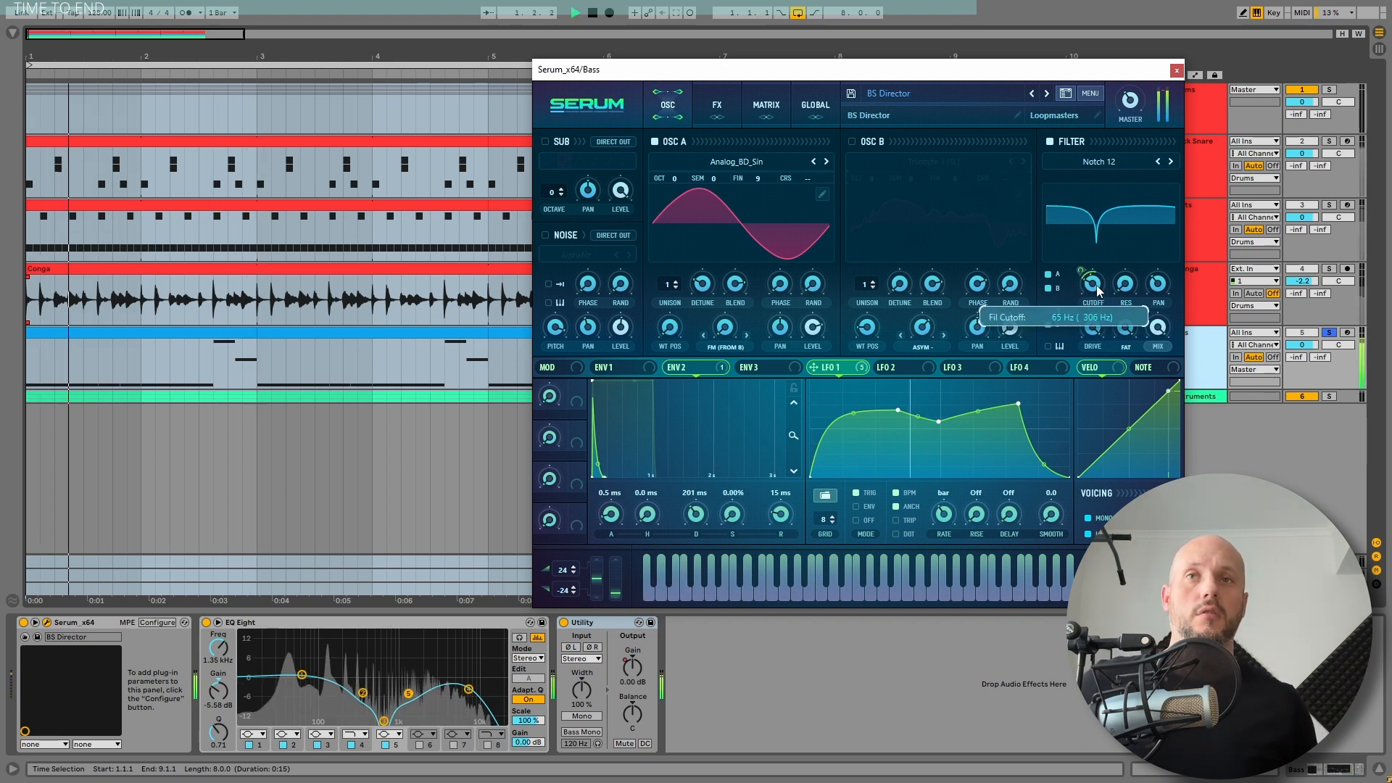
pyautogui.moveTo(1102, 287); pyautogui.dragTo(1099, 294)
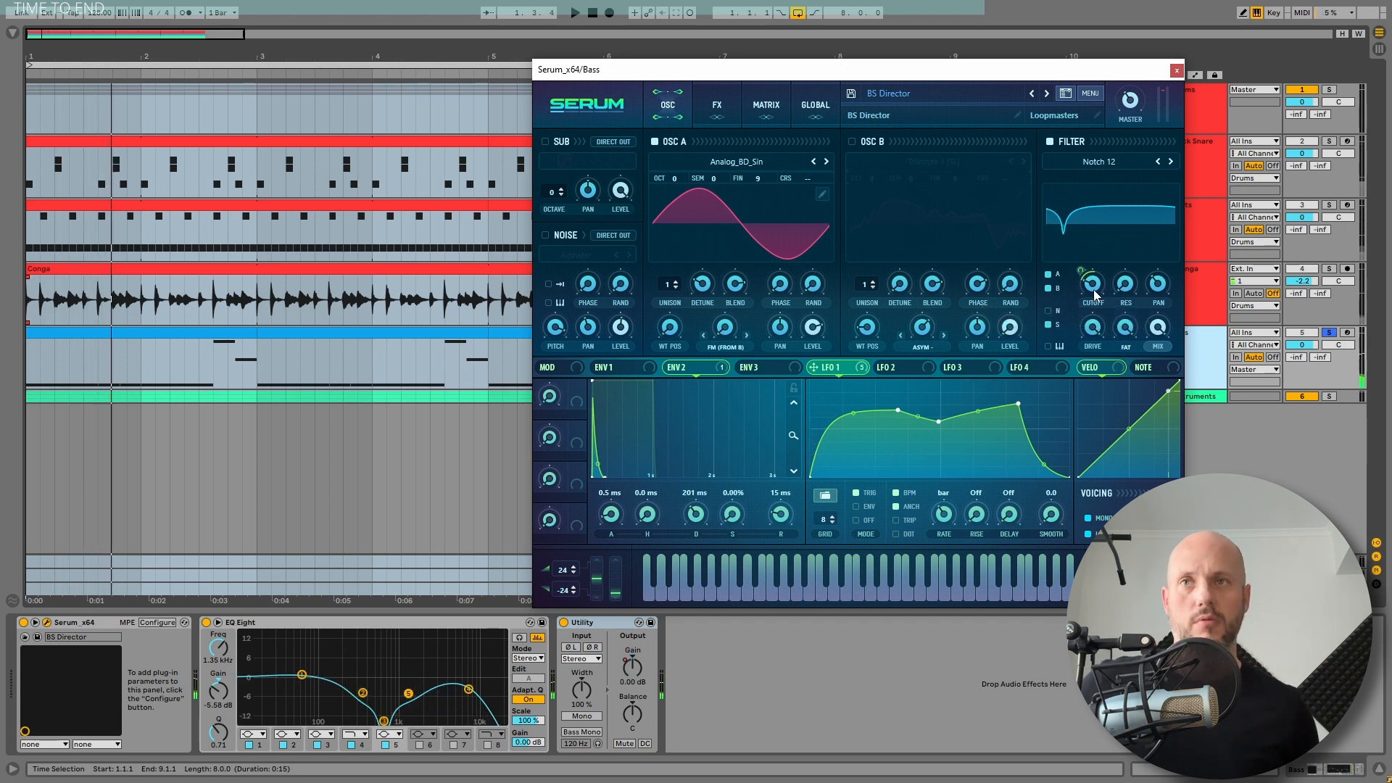
# - Show Serum's effects and compare the bass with the distortion's filter set to Off and to Post, leaving it on Post
pyautogui.click(717, 108)
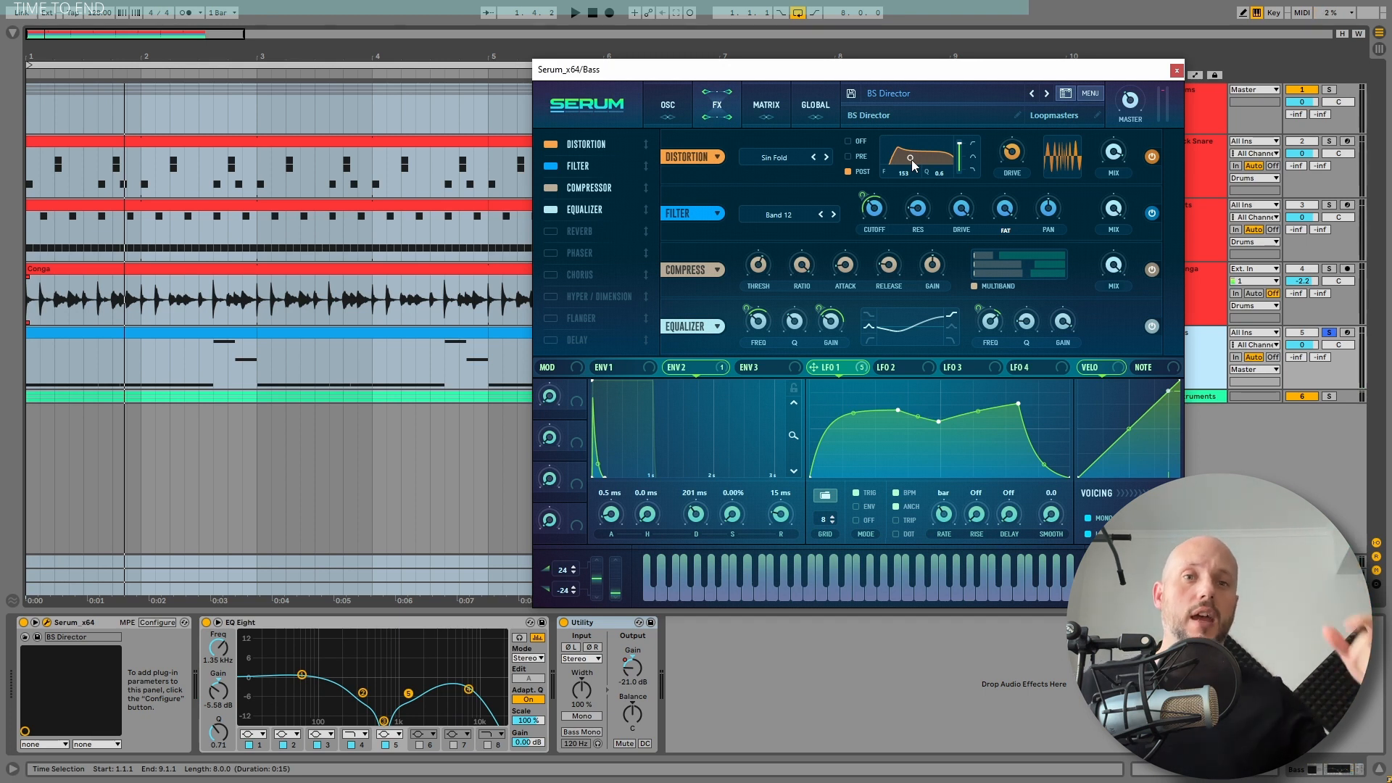
pyautogui.click(851, 141)
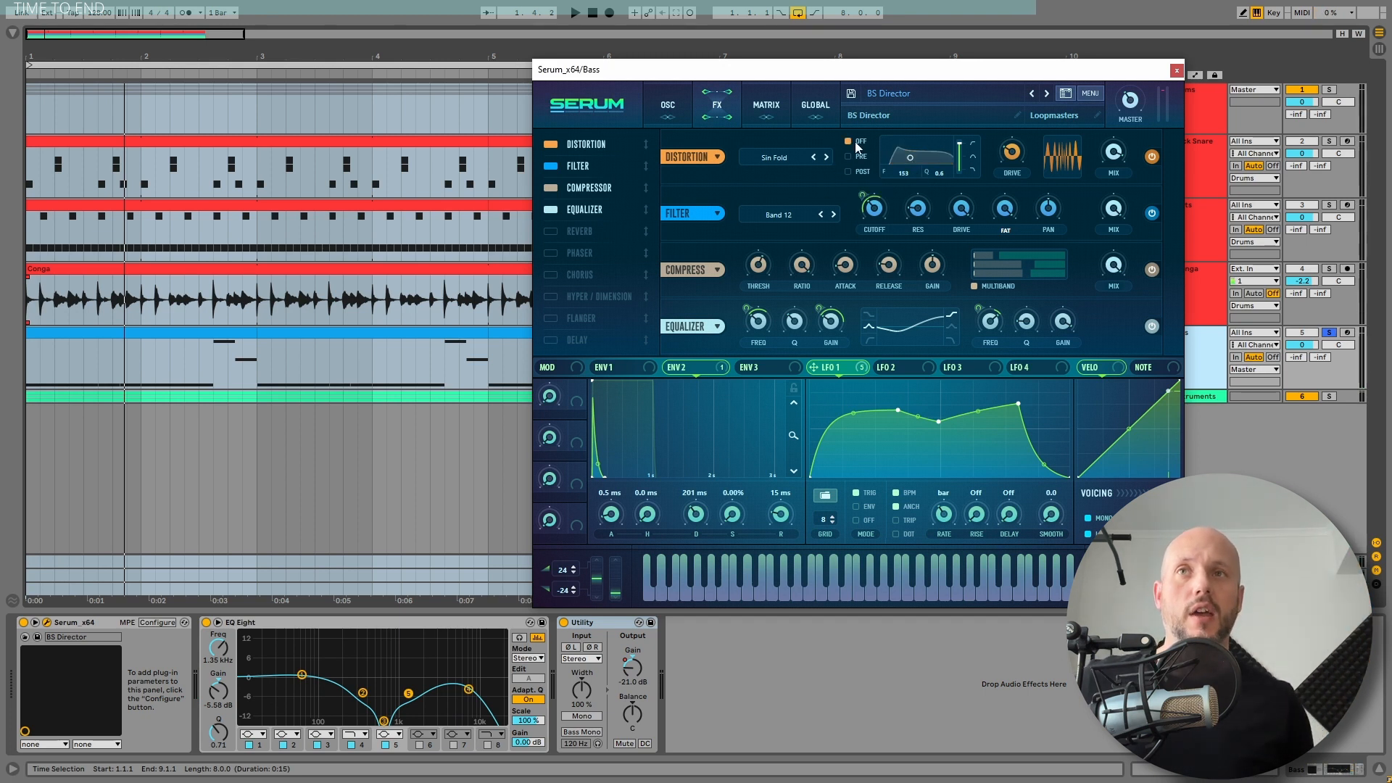
pyautogui.press('space')
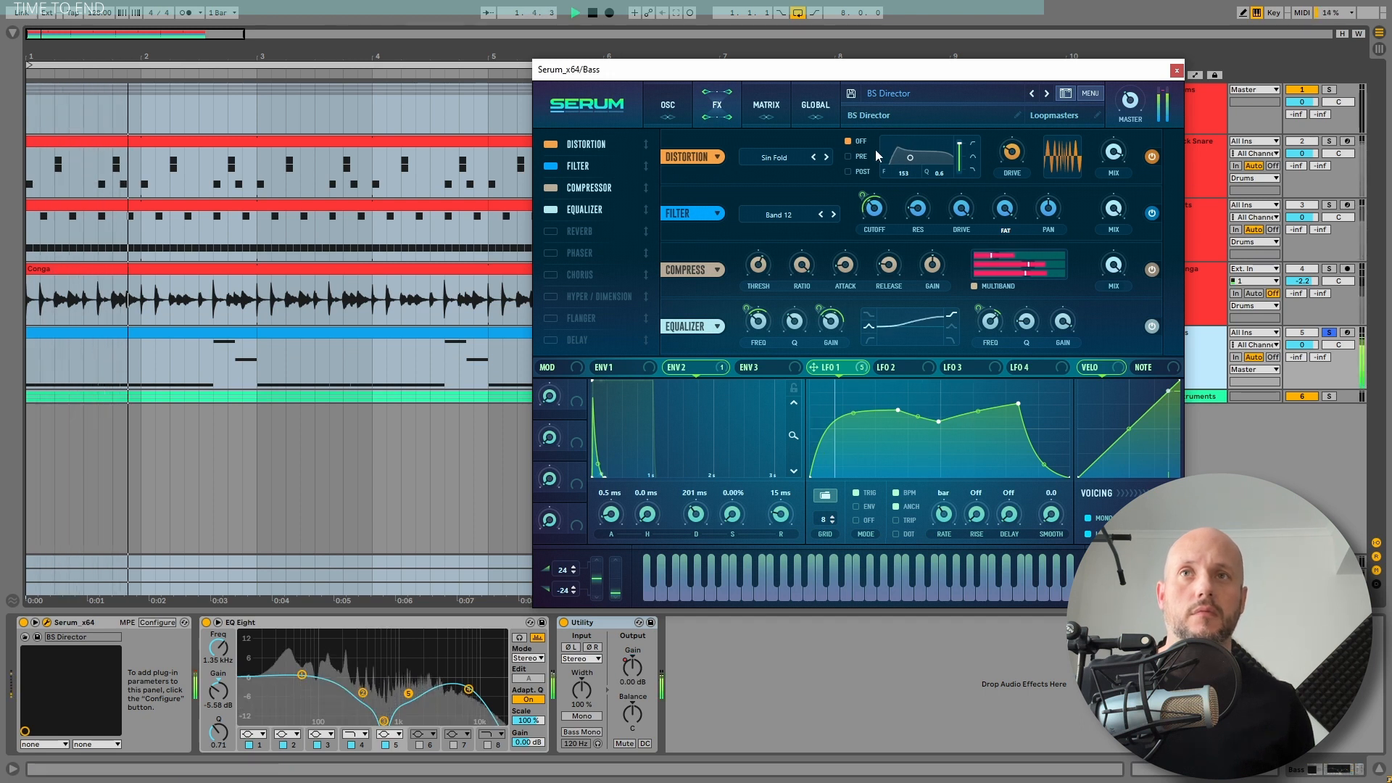
pyautogui.click(849, 171)
pyautogui.click(850, 141)
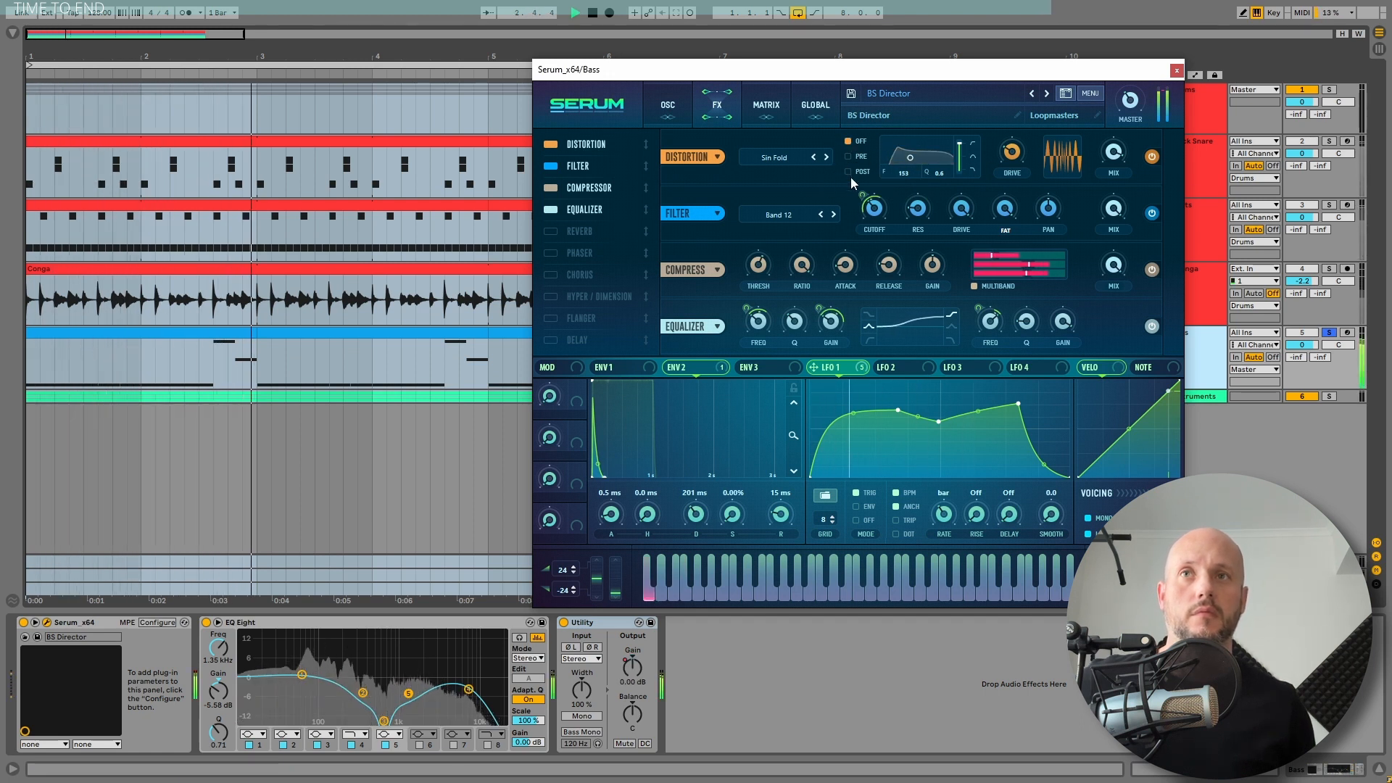
pyautogui.click(850, 172)
pyautogui.press('space')
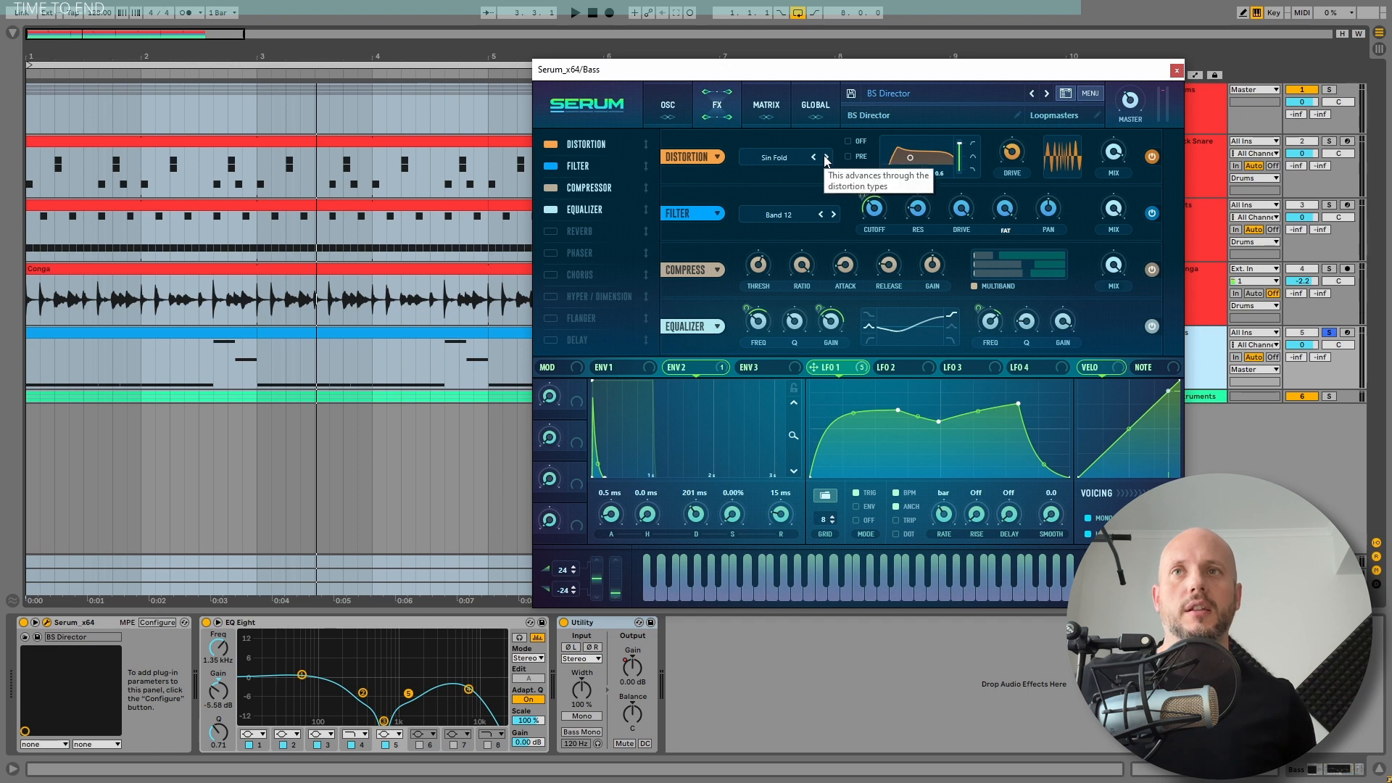
# - Try the Zero-Square, Downsample, Asym and Rectify distortion types on the bass during playback
pyautogui.click(779, 159)
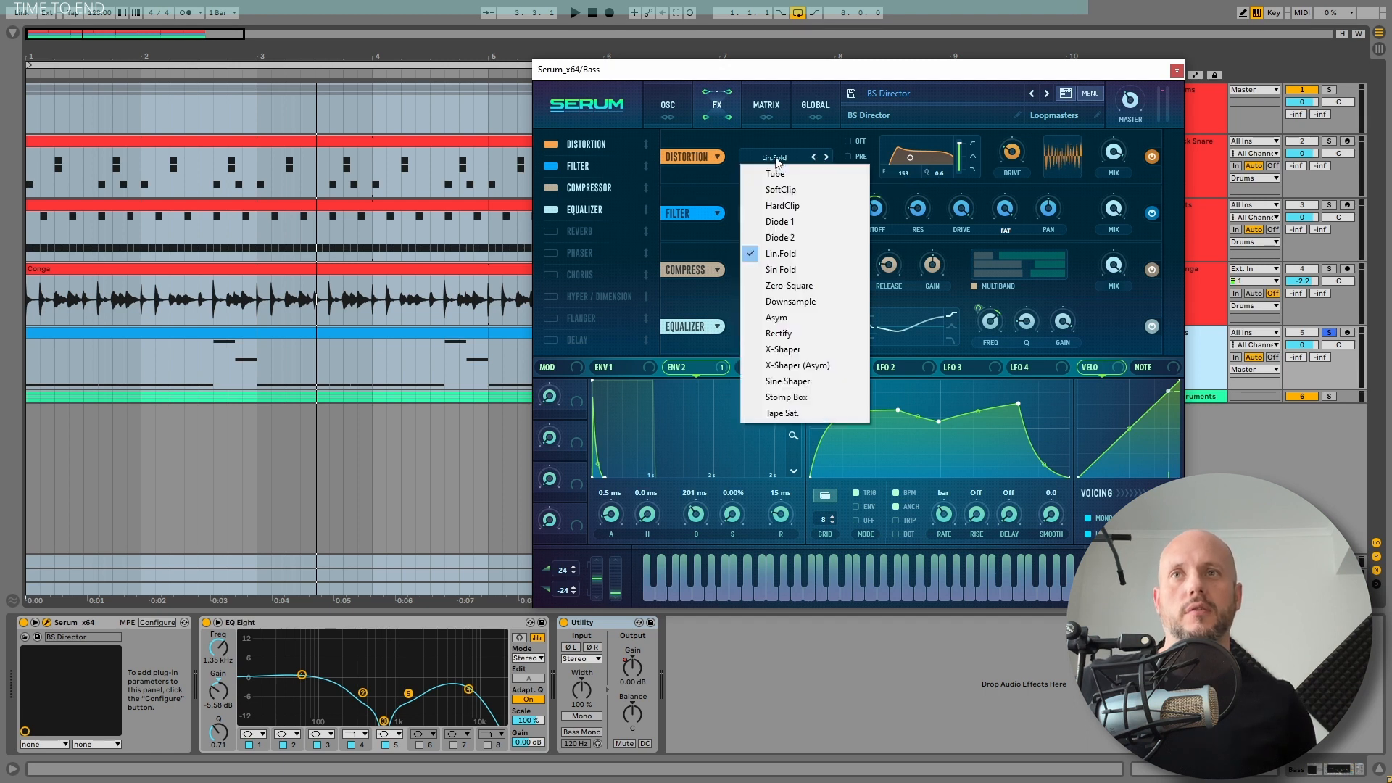
pyautogui.click(786, 286)
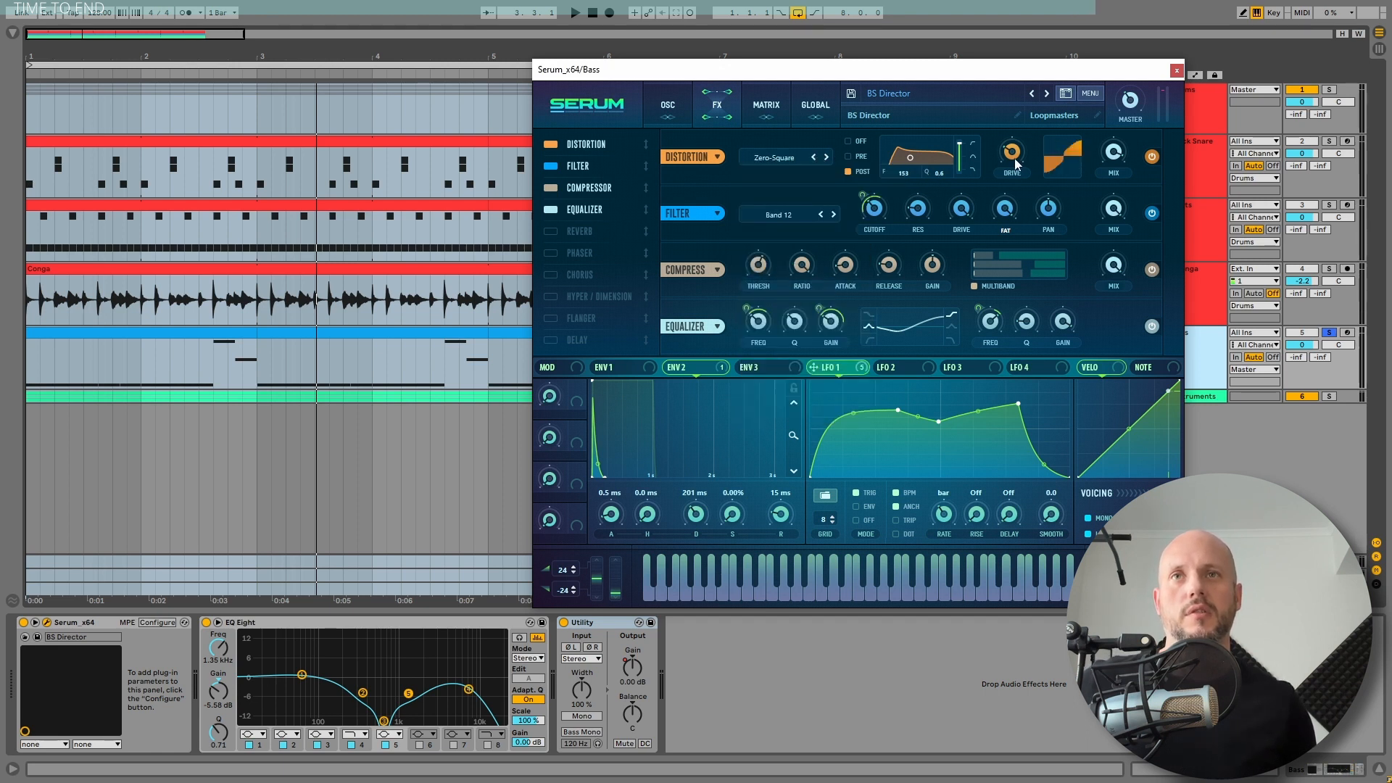
pyautogui.press('space')
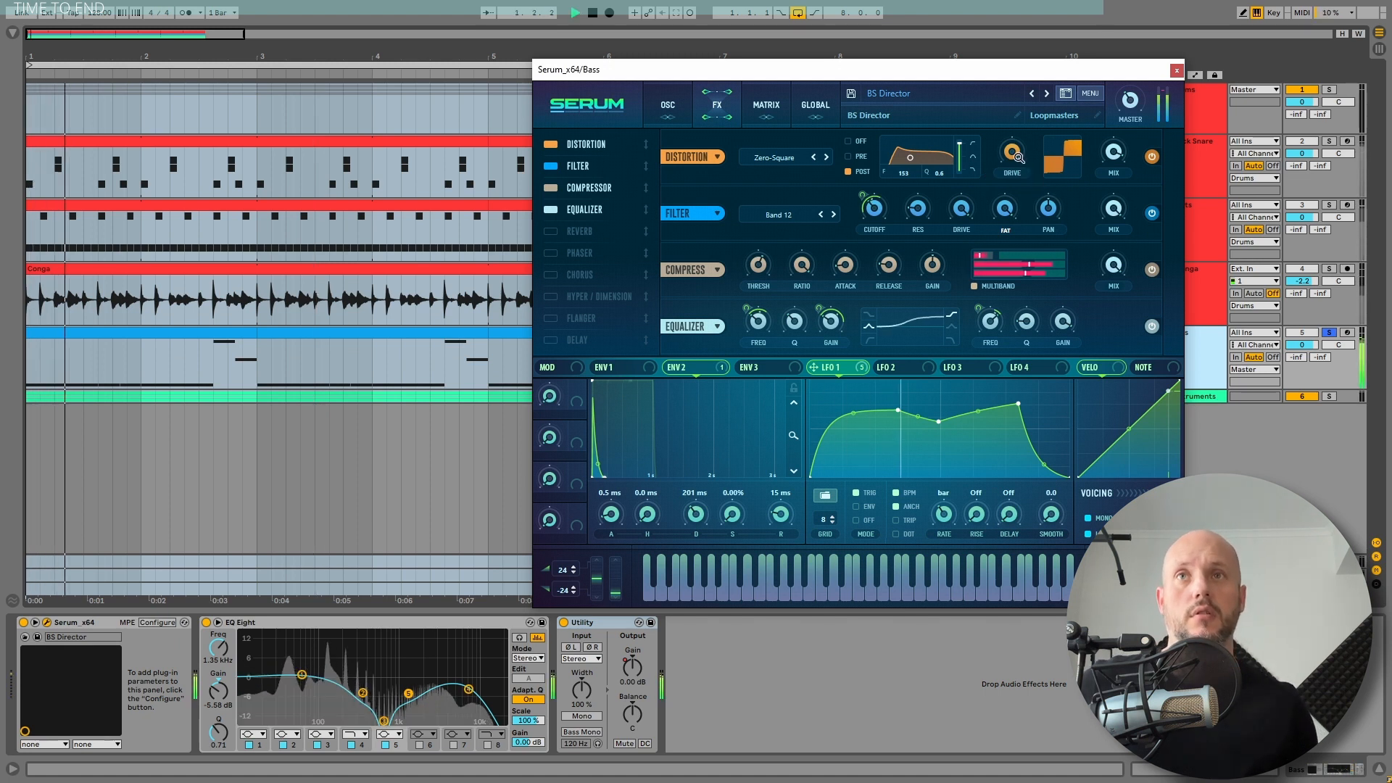
pyautogui.click(828, 159)
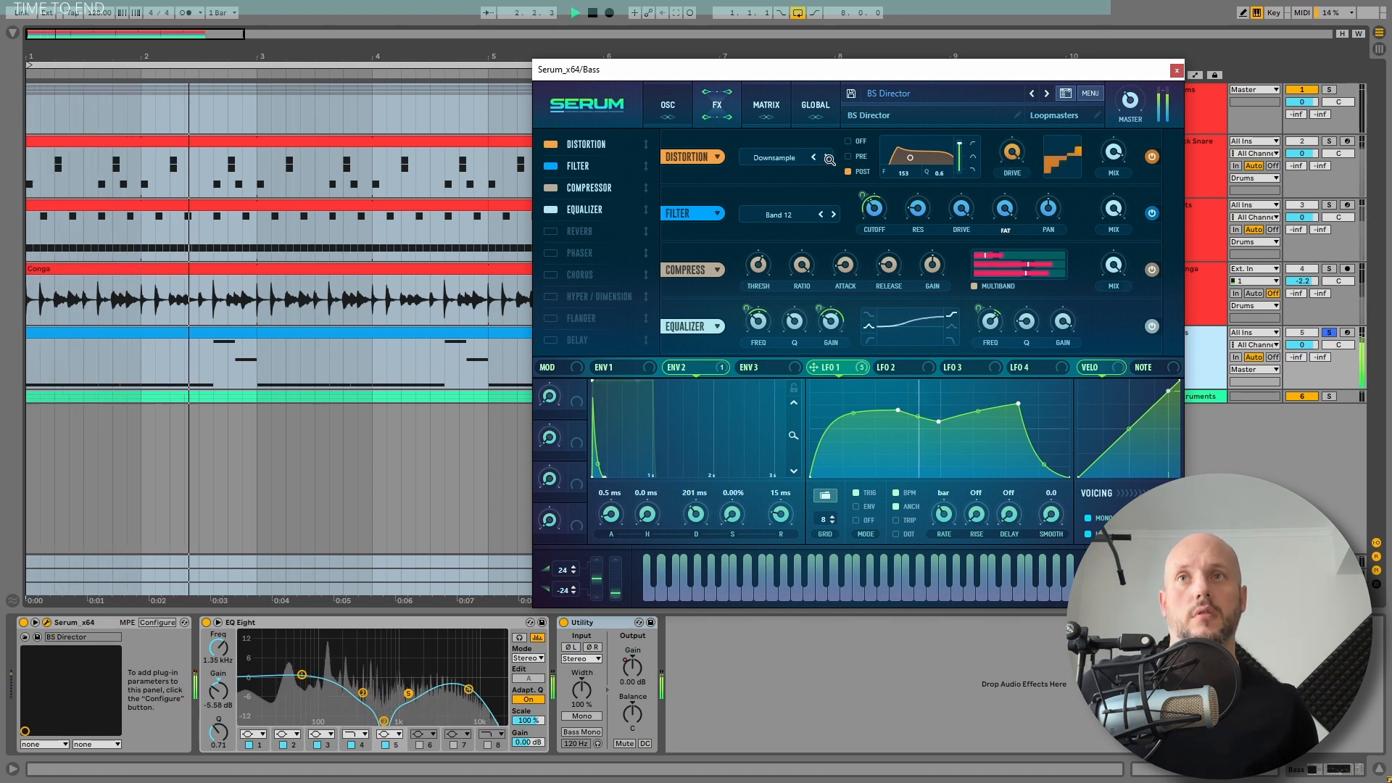
pyautogui.click(829, 159)
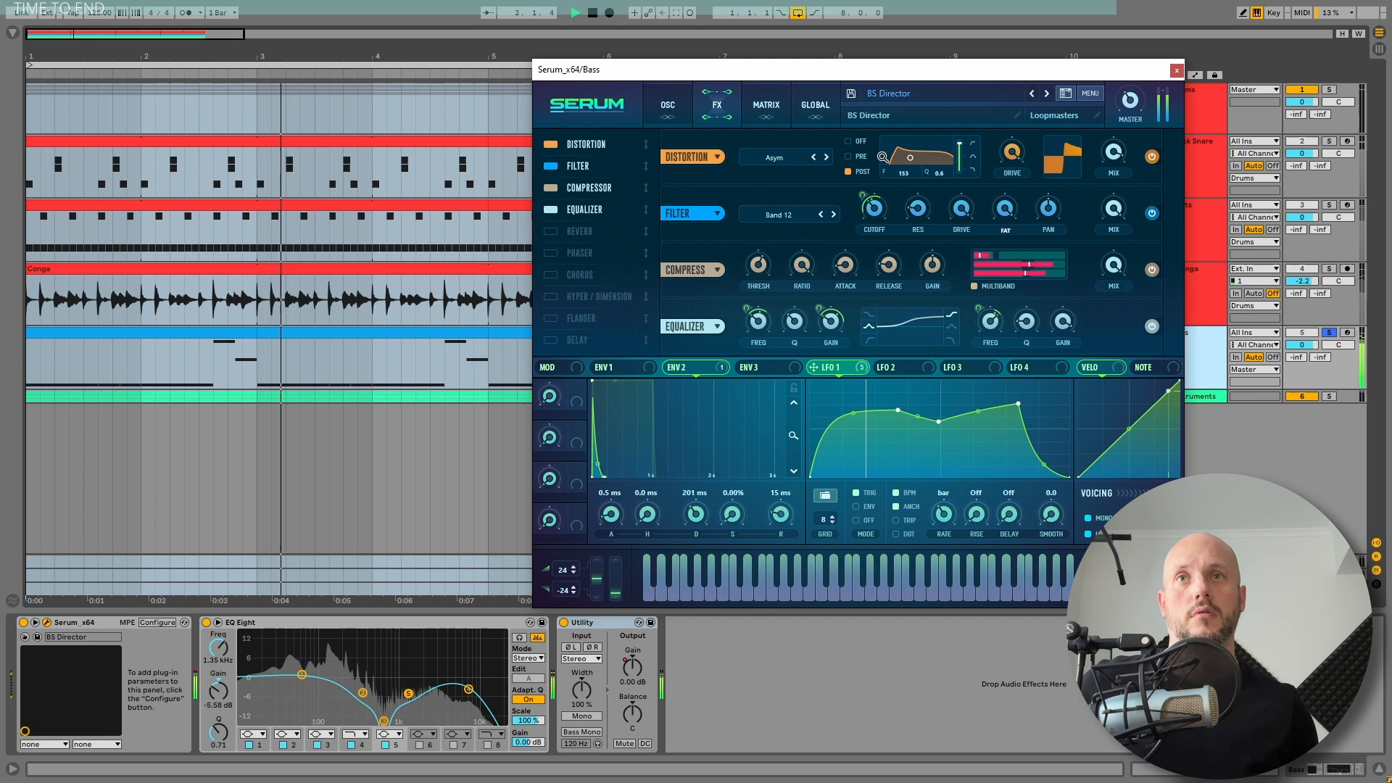
pyautogui.click(828, 157)
pyautogui.moveTo(1013, 153); pyautogui.dragTo(1005, 205)
pyautogui.press('space')
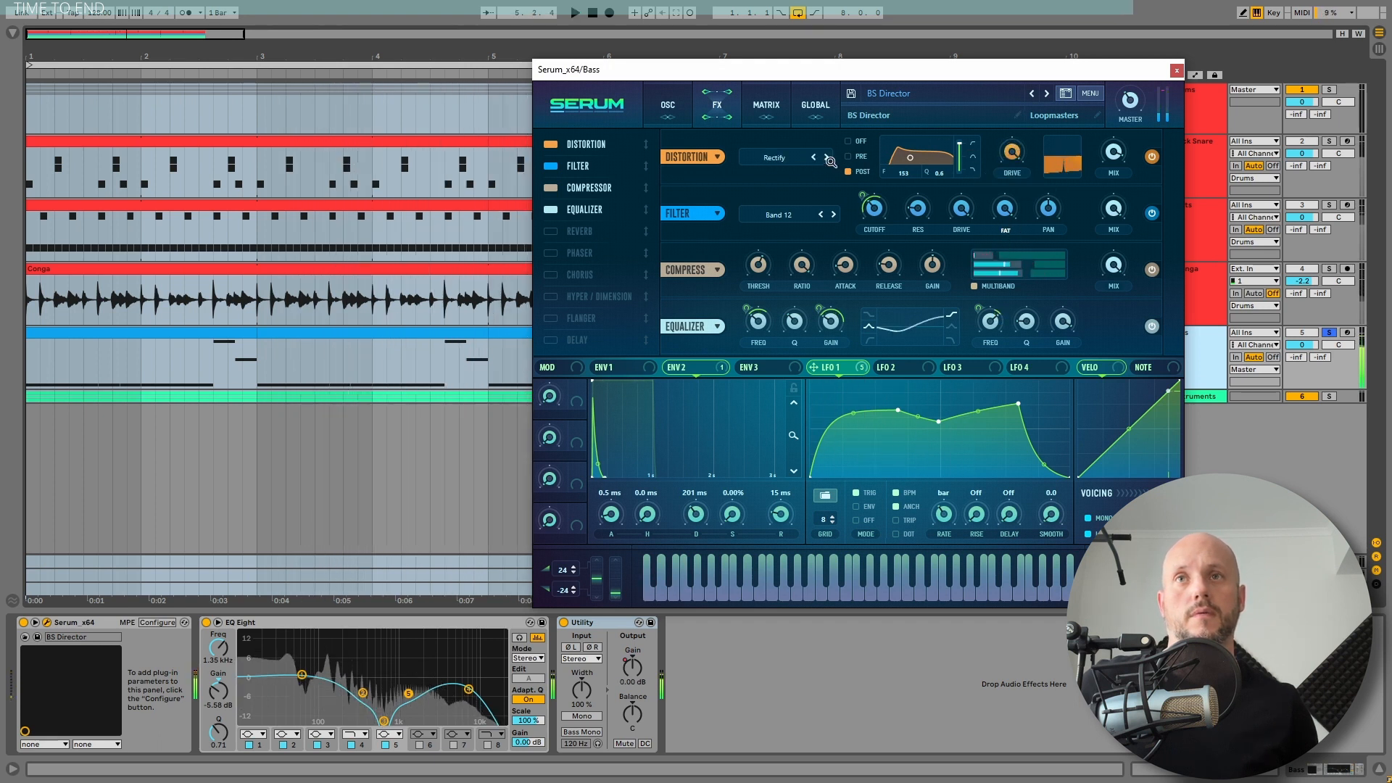
# - Try the X-Shaper (Asym) and Sine Shaper distortion types on the bass, varying the Sine Shaper's drive during playback
pyautogui.press('space')
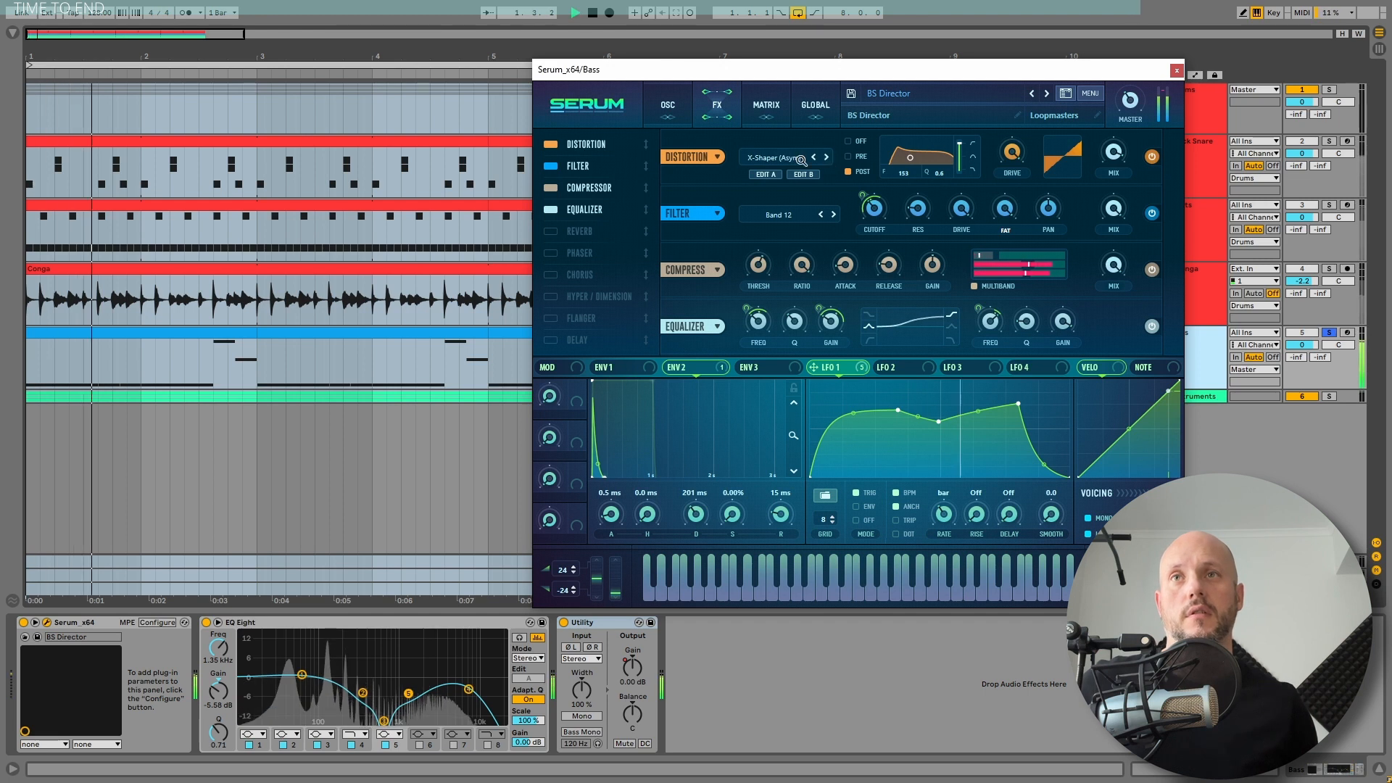
pyautogui.press('space')
pyautogui.click(801, 160)
pyautogui.click(806, 387)
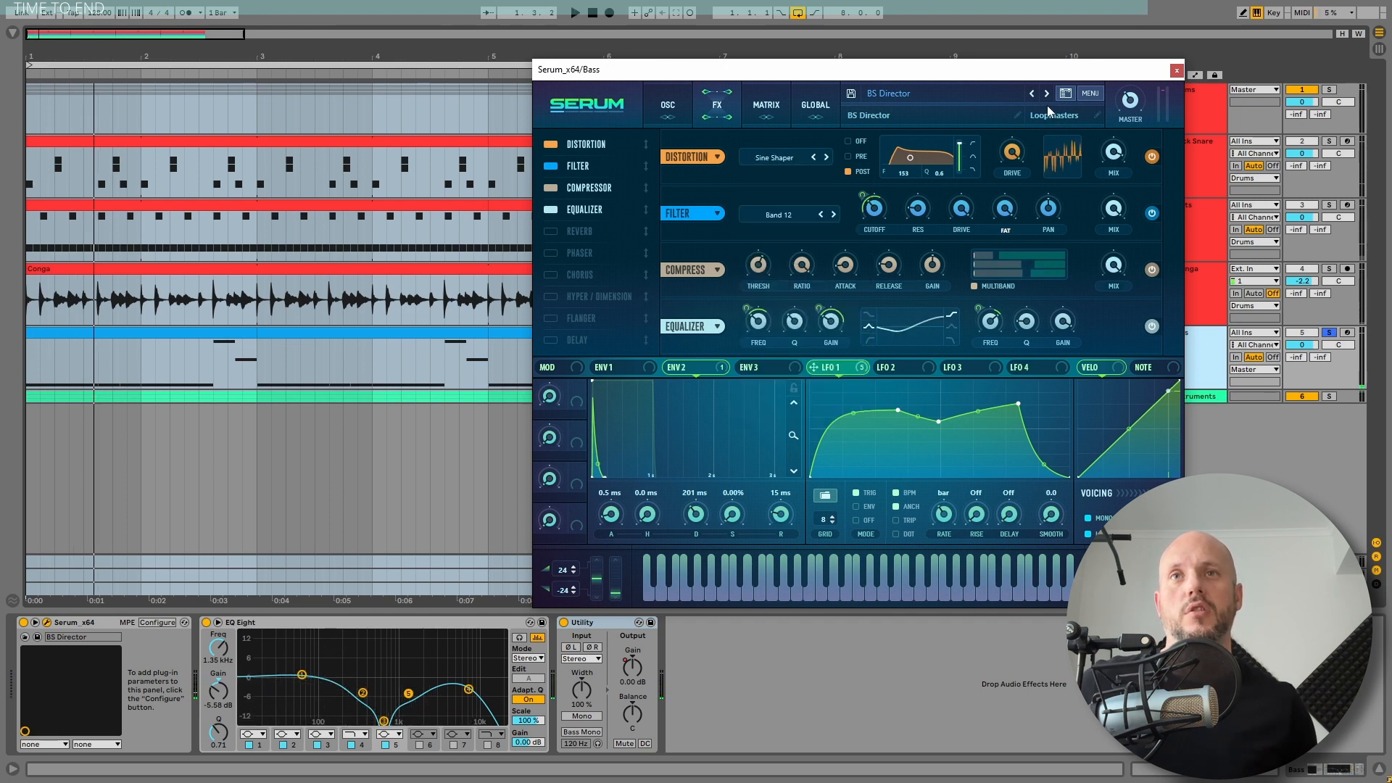
pyautogui.press('space')
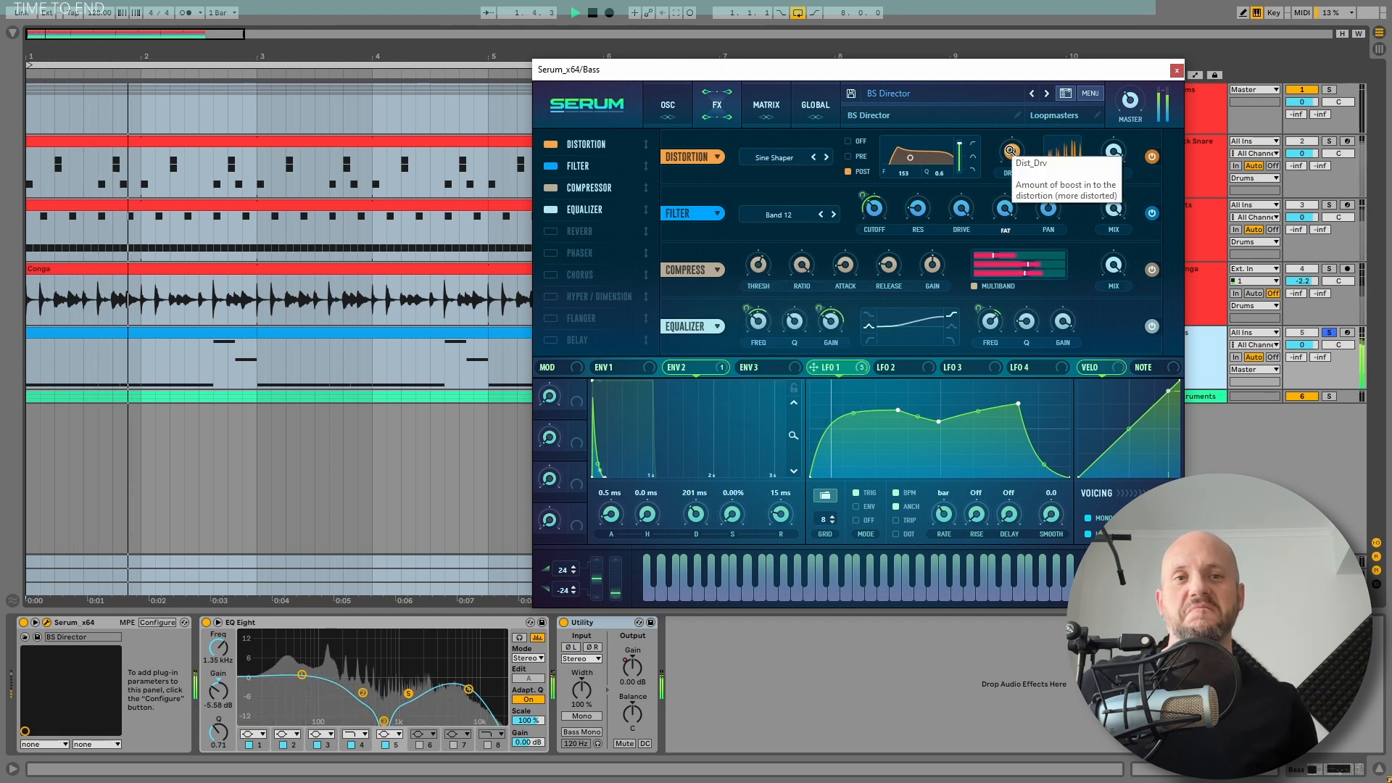
pyautogui.moveTo(1010, 151); pyautogui.dragTo(1011, 156)
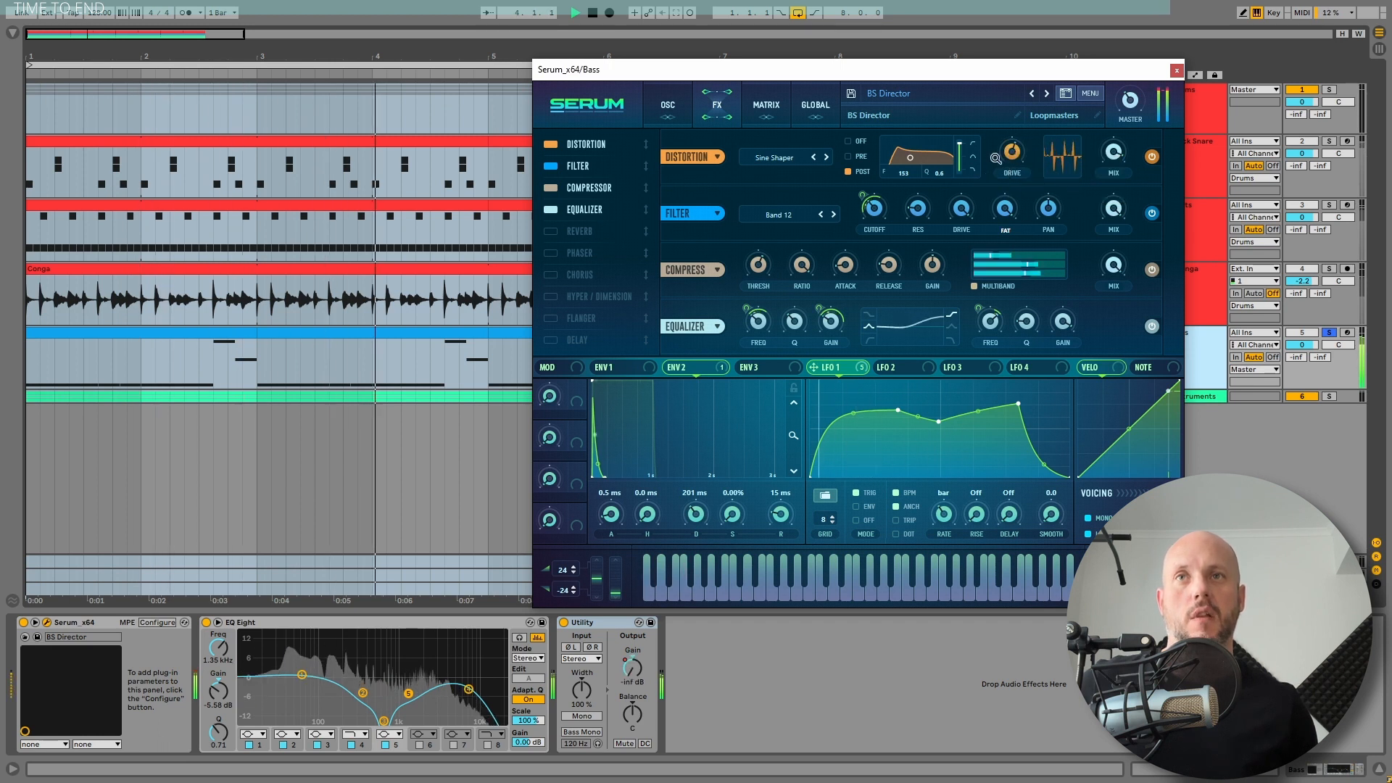
# - Set the distortion type to Lin.Fold and audition the bass with it
pyautogui.press('space')
pyautogui.click(801, 169)
pyautogui.click(839, 251)
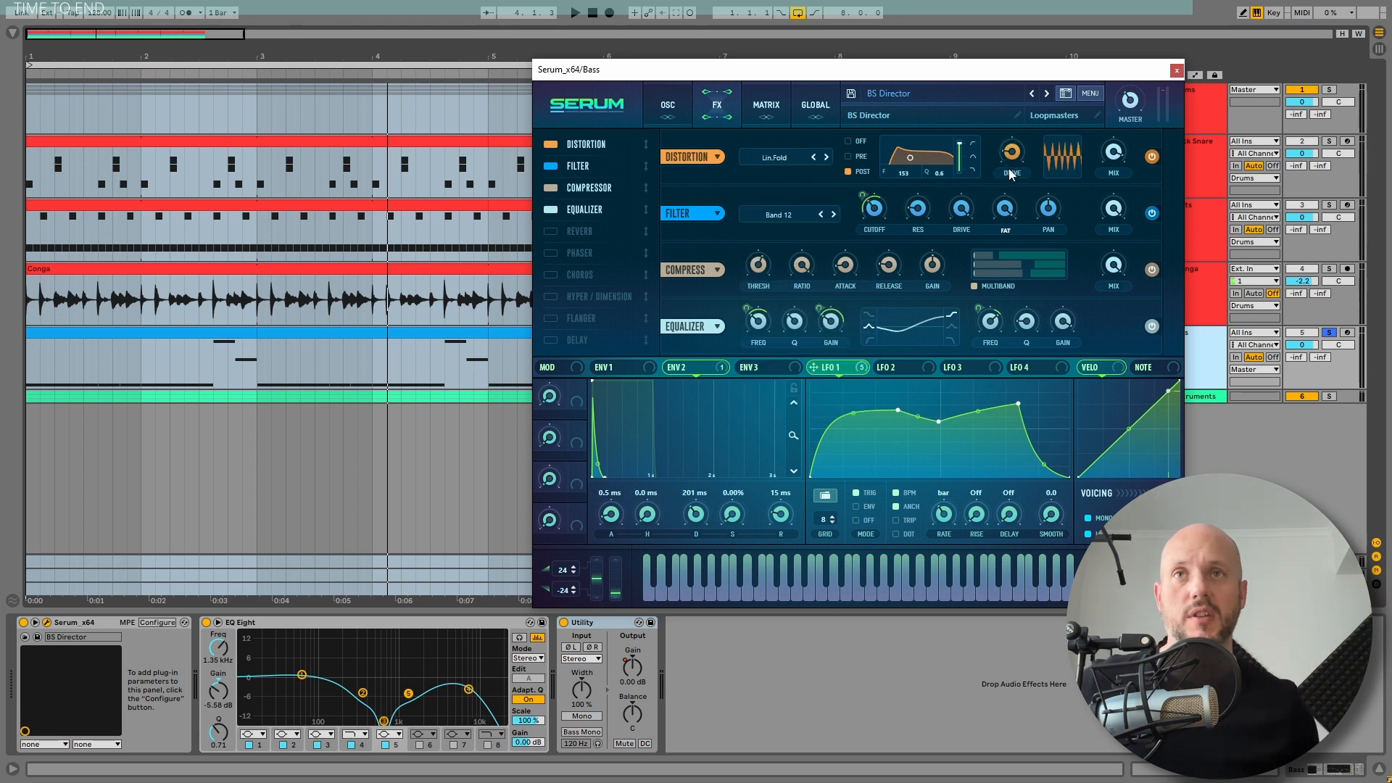
pyautogui.press('space')
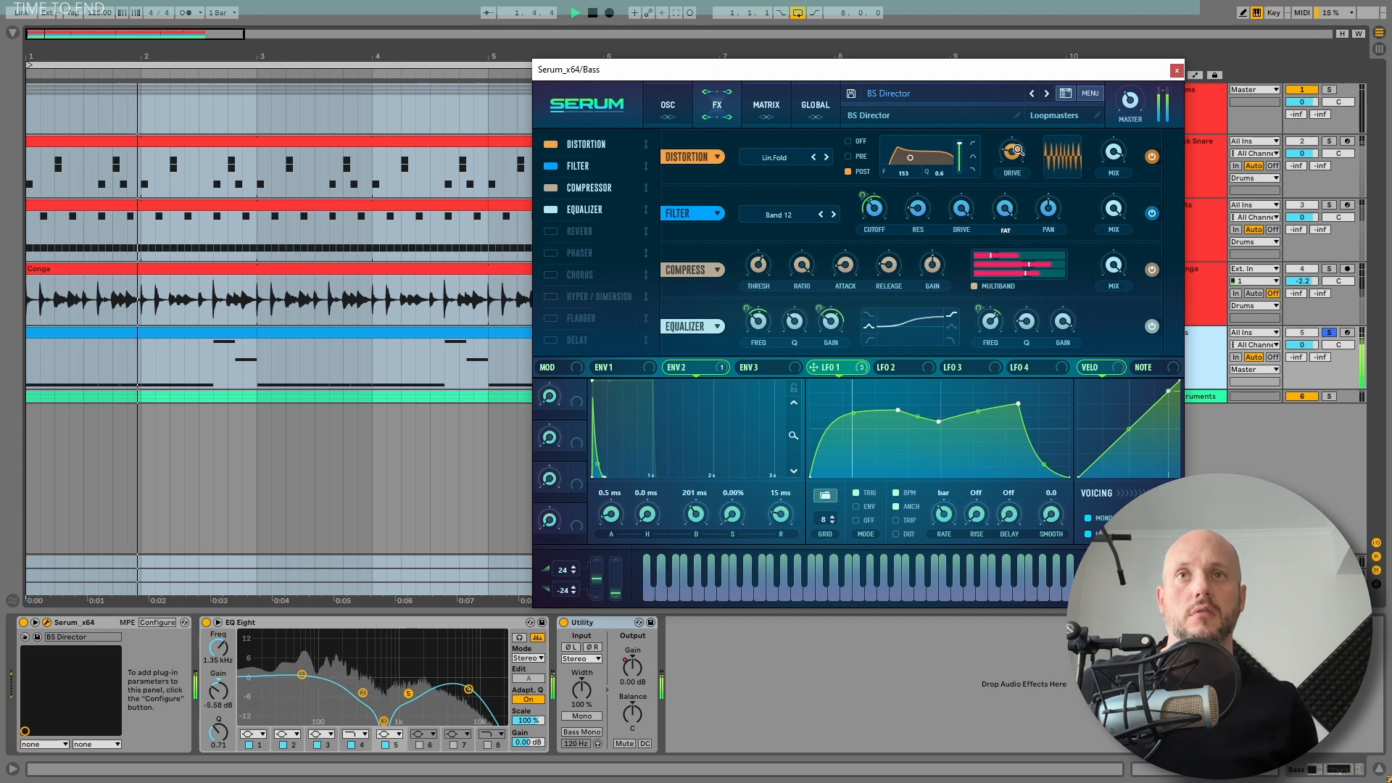
pyautogui.press('space')
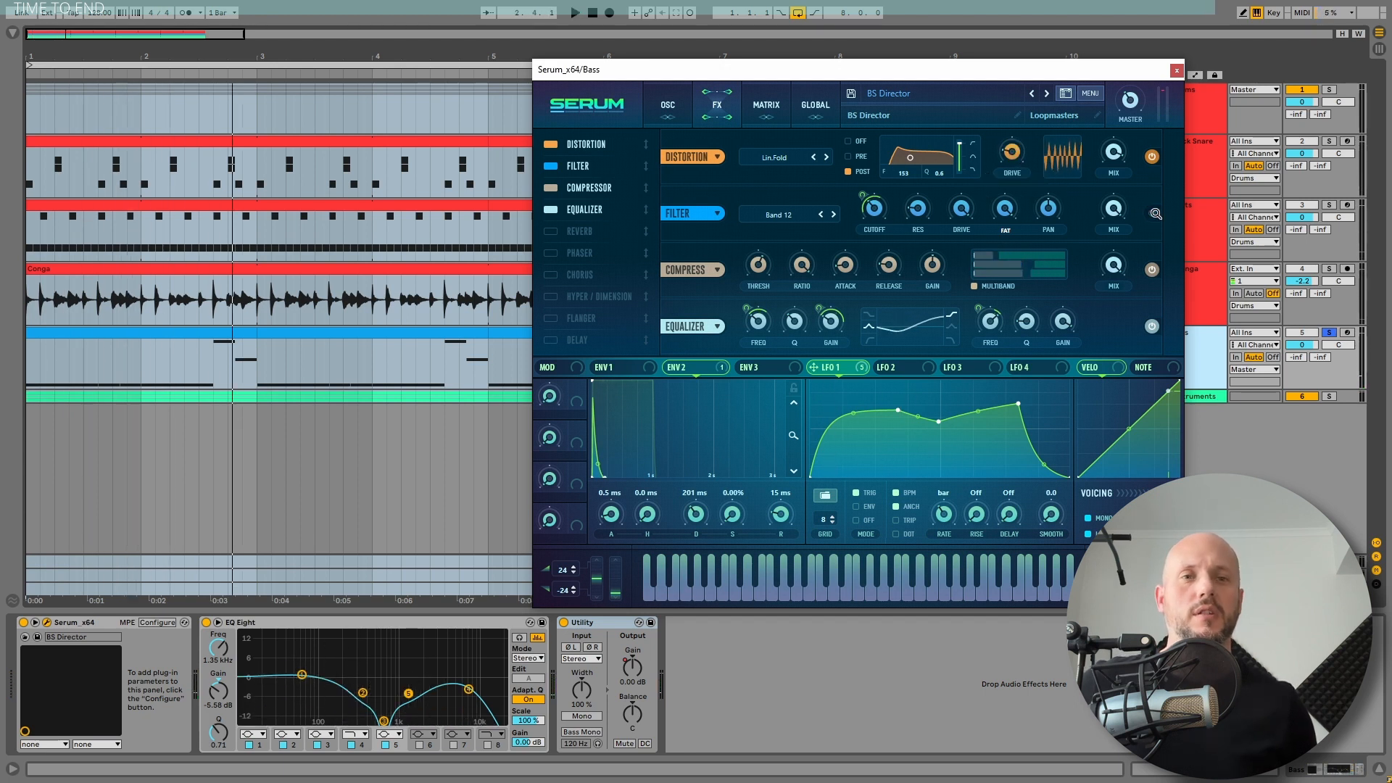
# - Audition the bass through Serum's filter, multiband compressor and equalizer effects, and close the plug-in window
pyautogui.press('space')
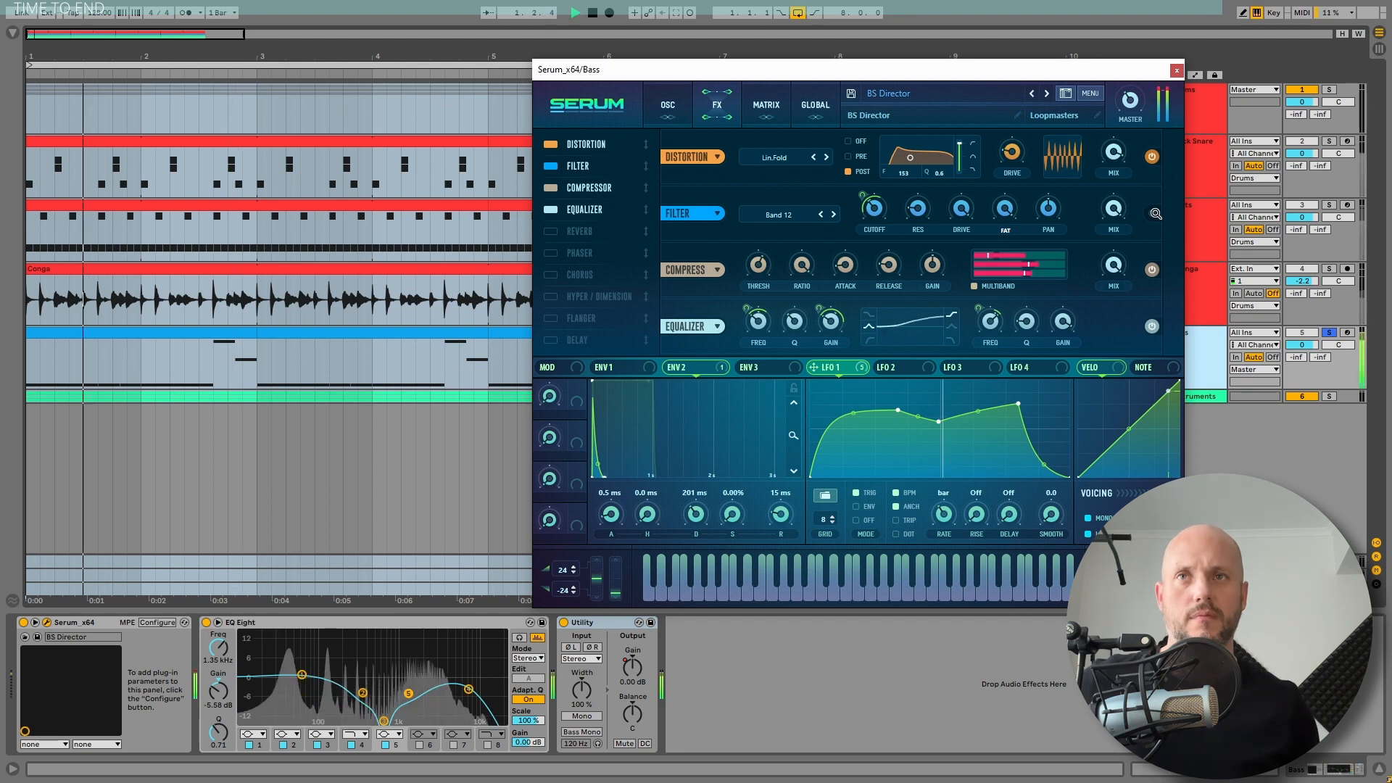
pyautogui.press('space')
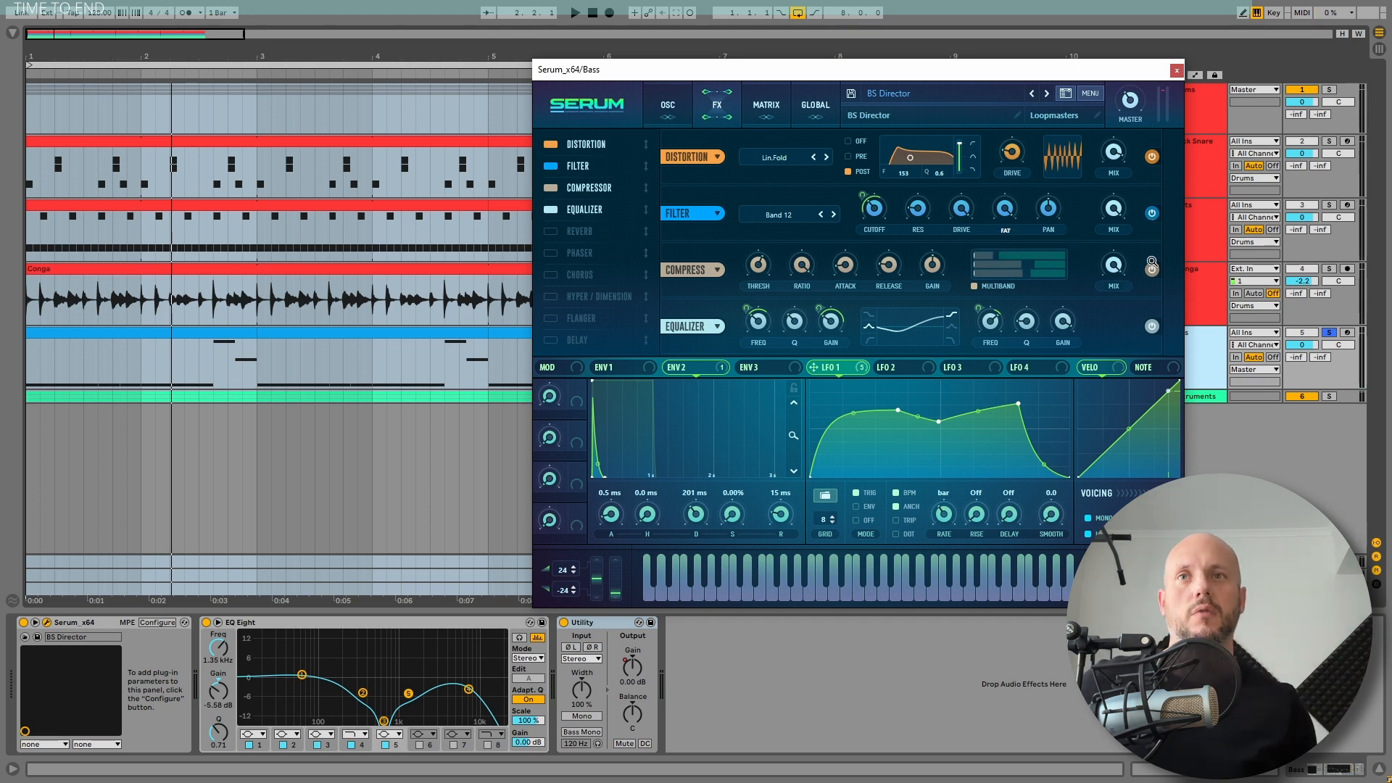
pyautogui.press('space')
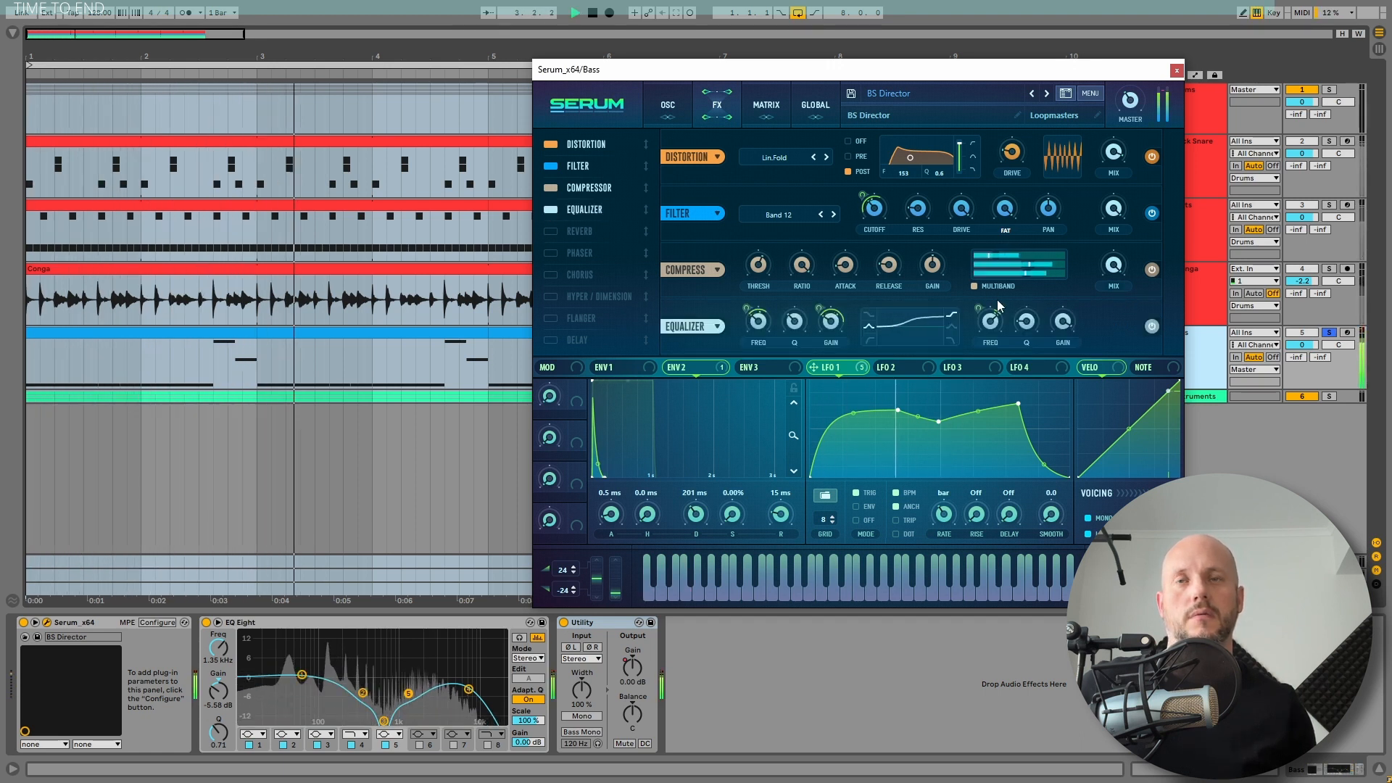
pyautogui.press('space')
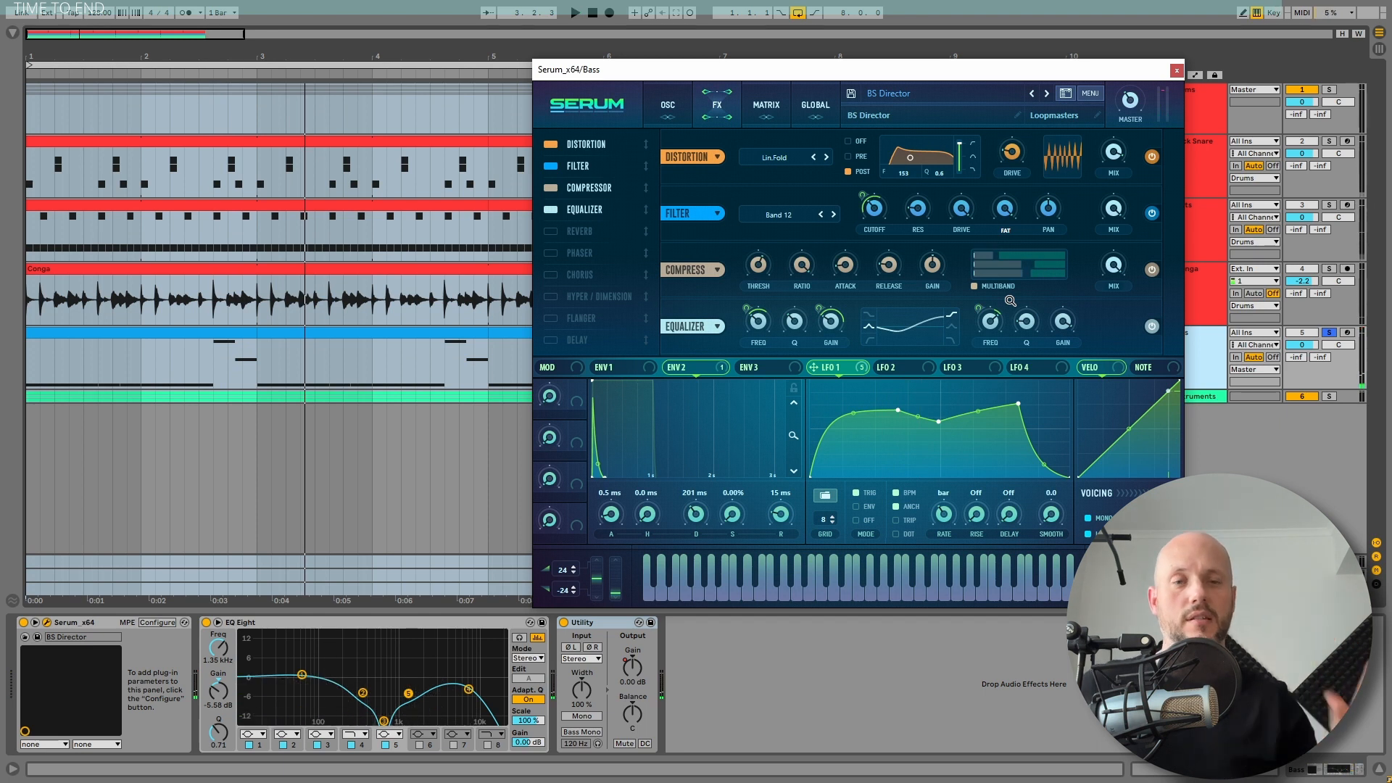
pyautogui.click(1175, 71)
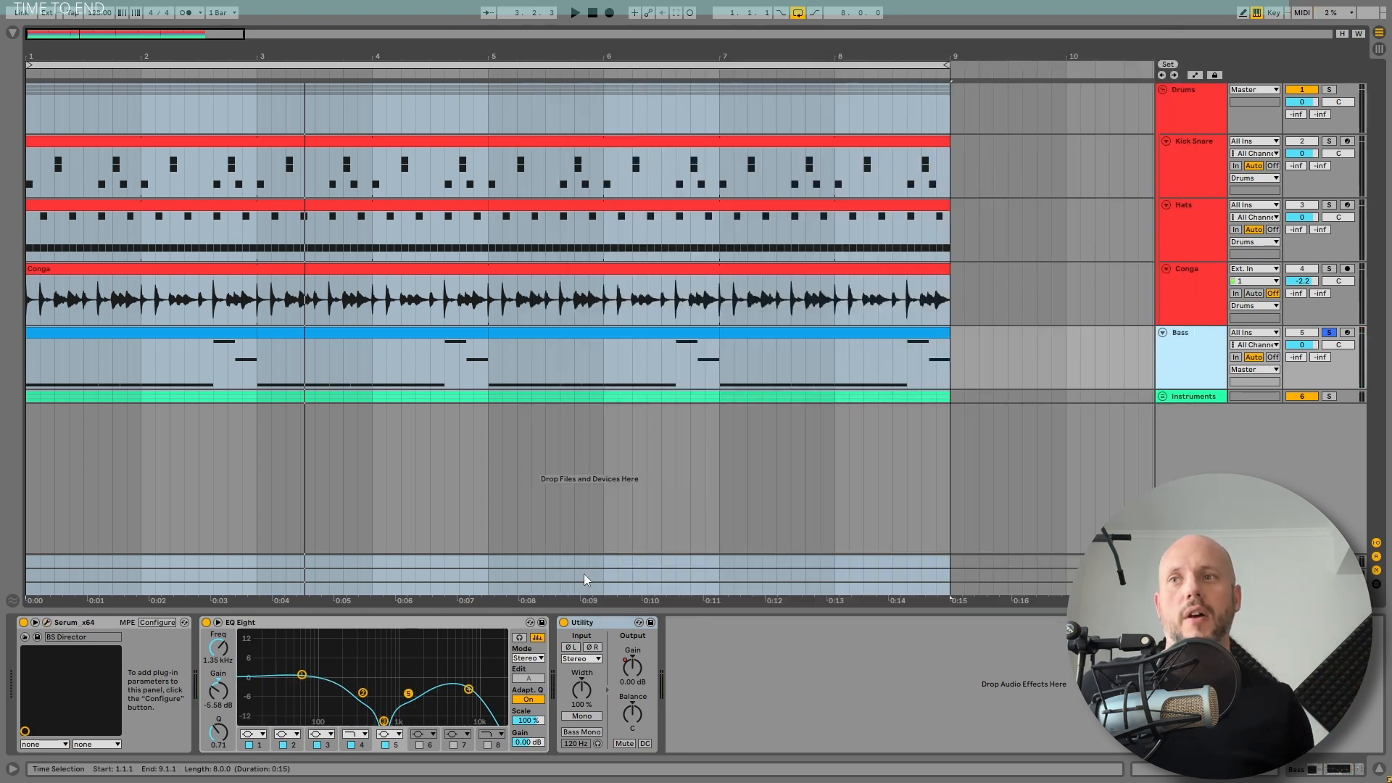
# - Compare the soloed bass with EQ Eight enabled and bypassed, leaving it bypassed
pyautogui.click(420, 624)
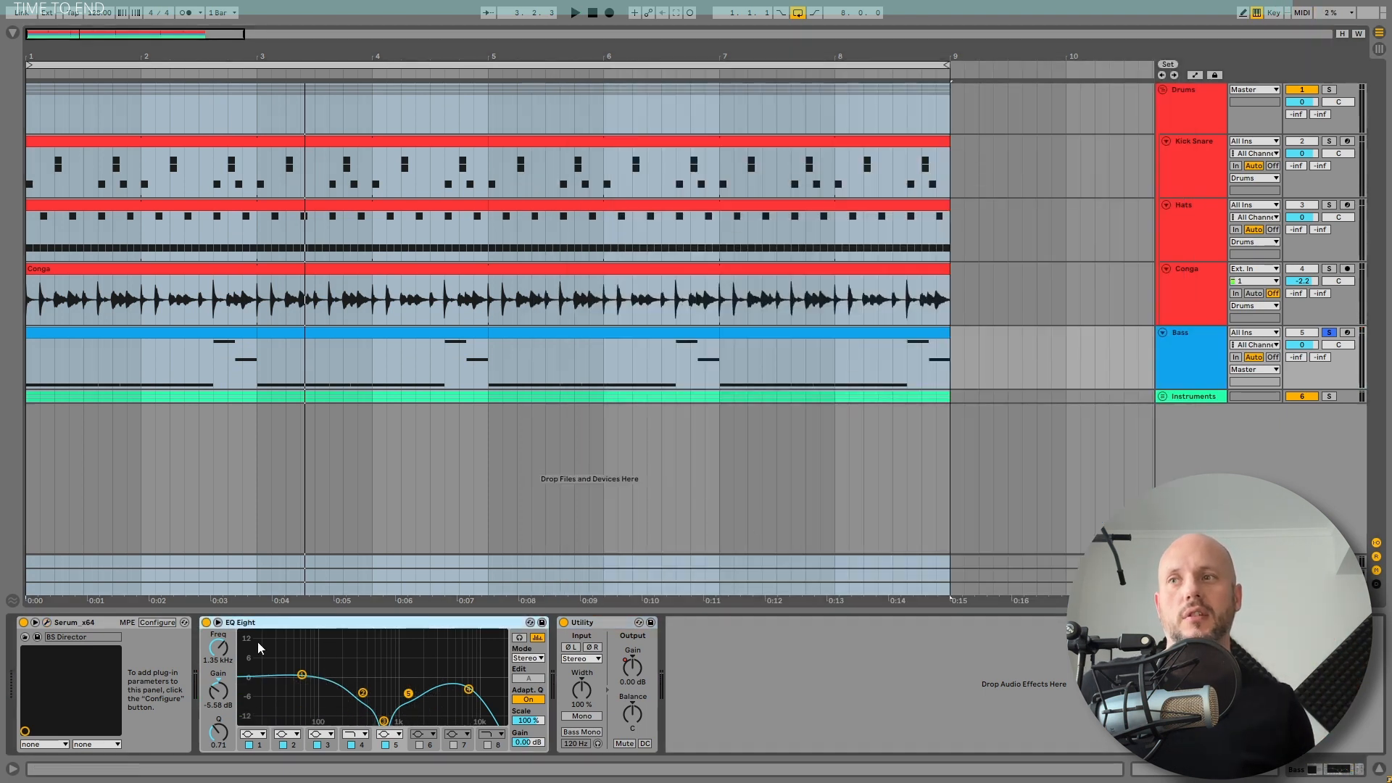
pyautogui.click(206, 622)
pyautogui.click(206, 624)
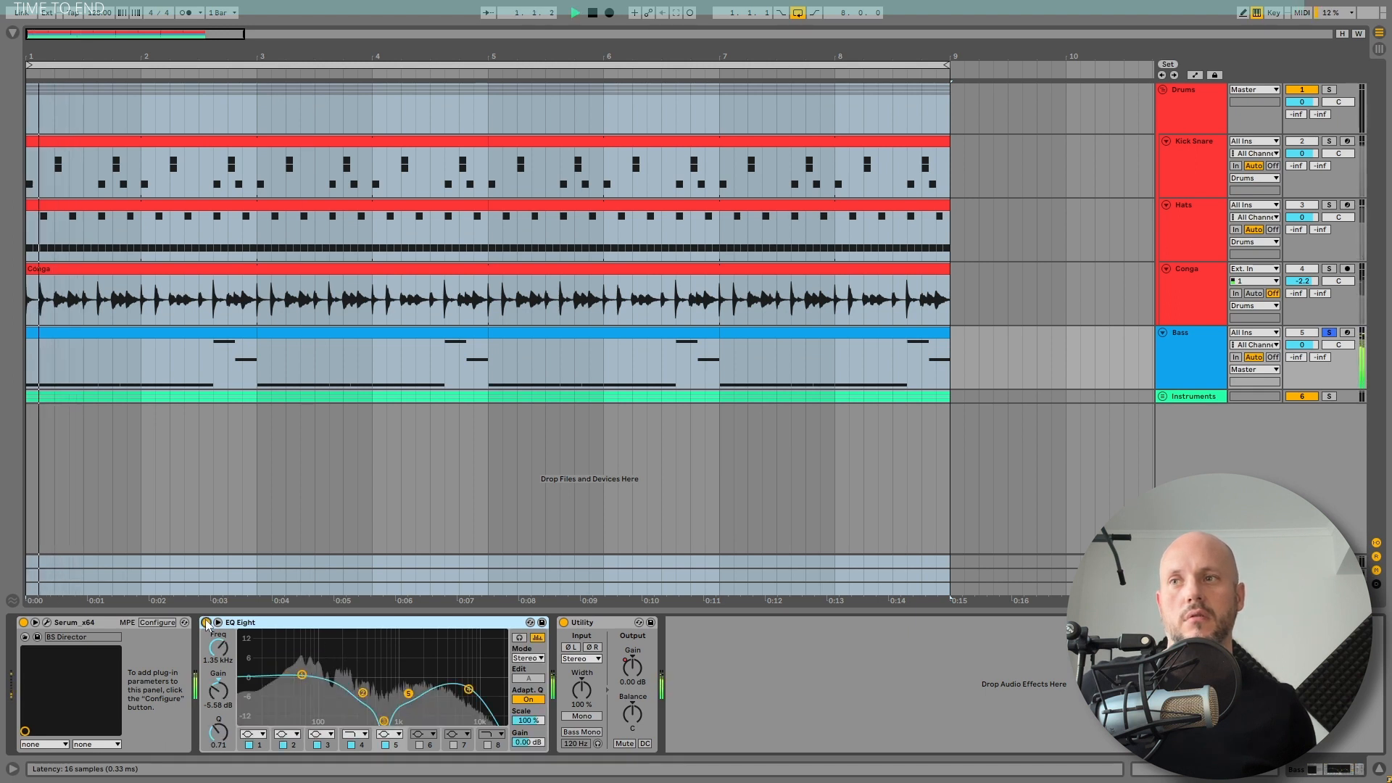
pyautogui.click(206, 624)
# - Unsolo the Bass track and play the full mix, switching the bass's EQ Eight from bypassed to enabled
pyautogui.click(1330, 334)
pyautogui.press('space')
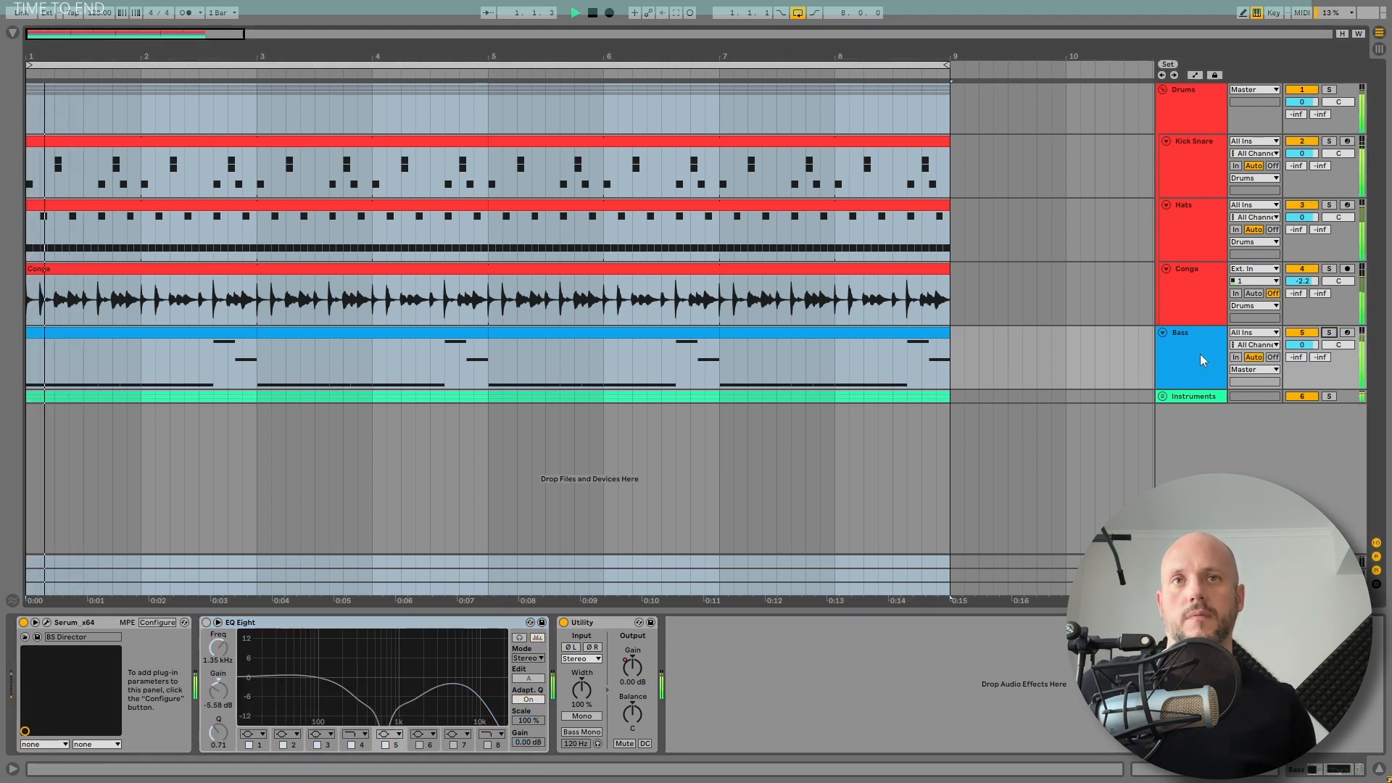
pyautogui.click(1202, 361)
pyautogui.click(206, 623)
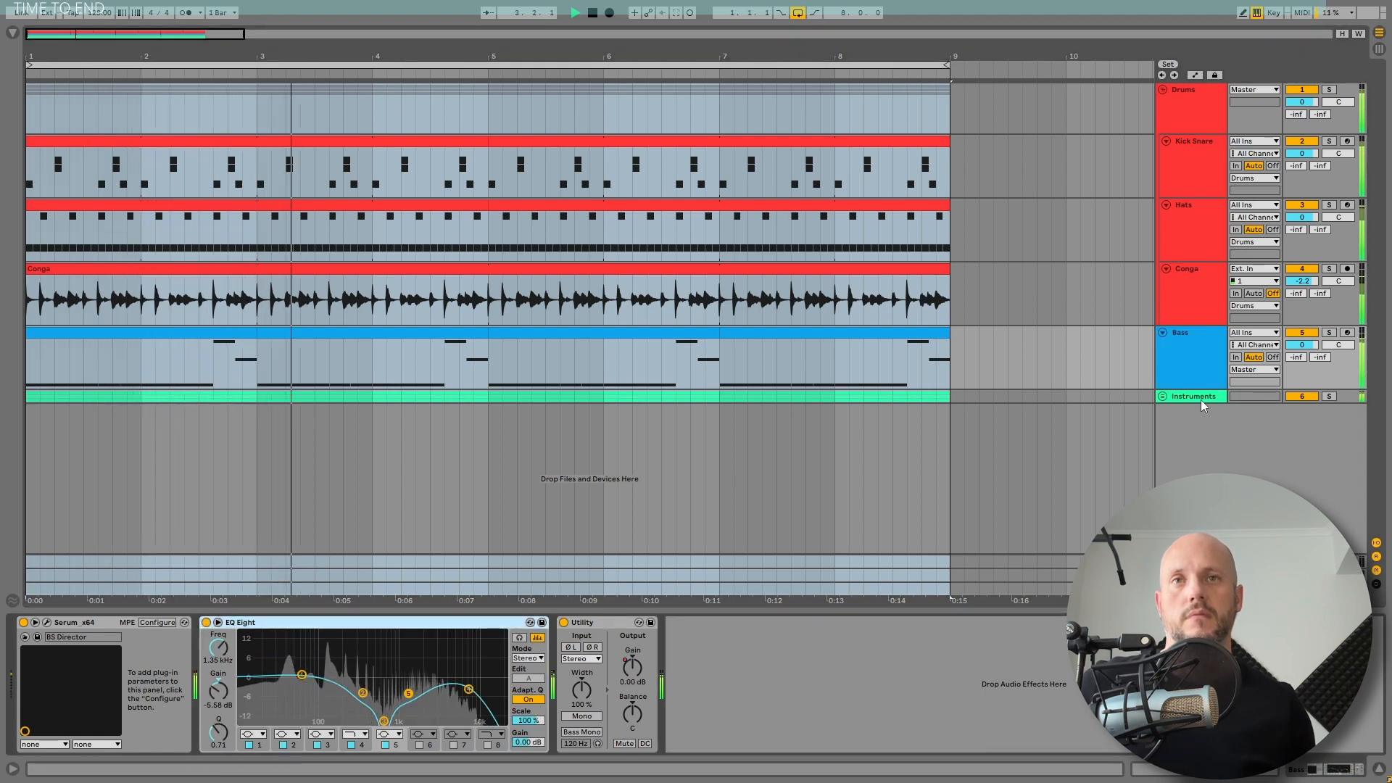
pyautogui.press('space')
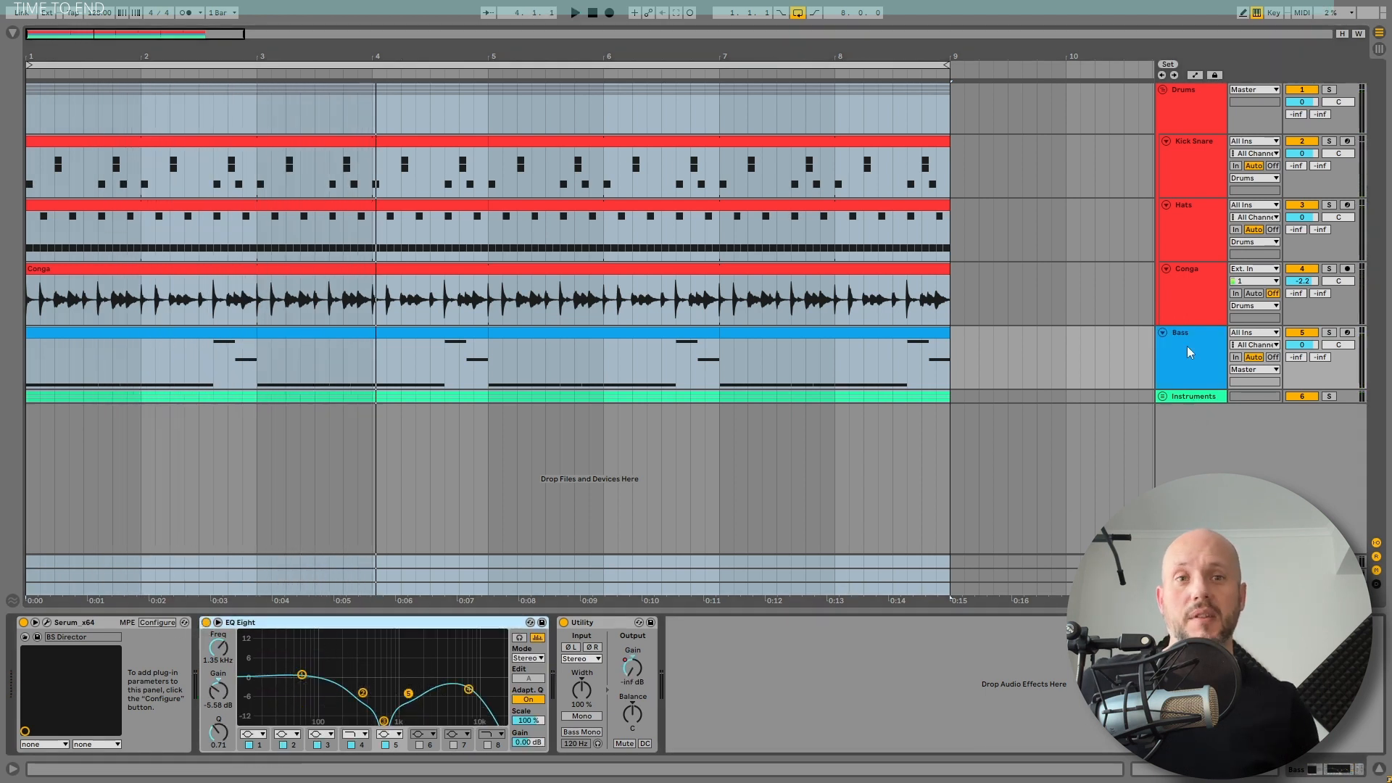